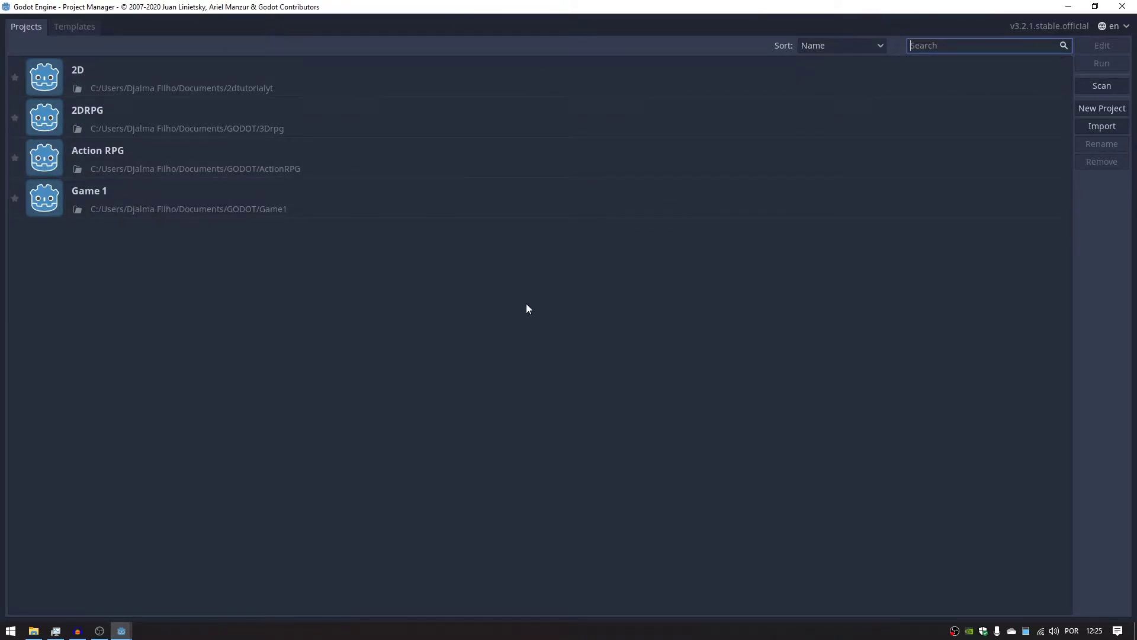
# Start a new Godot project named 2D2
pyautogui.click(1116, 114)
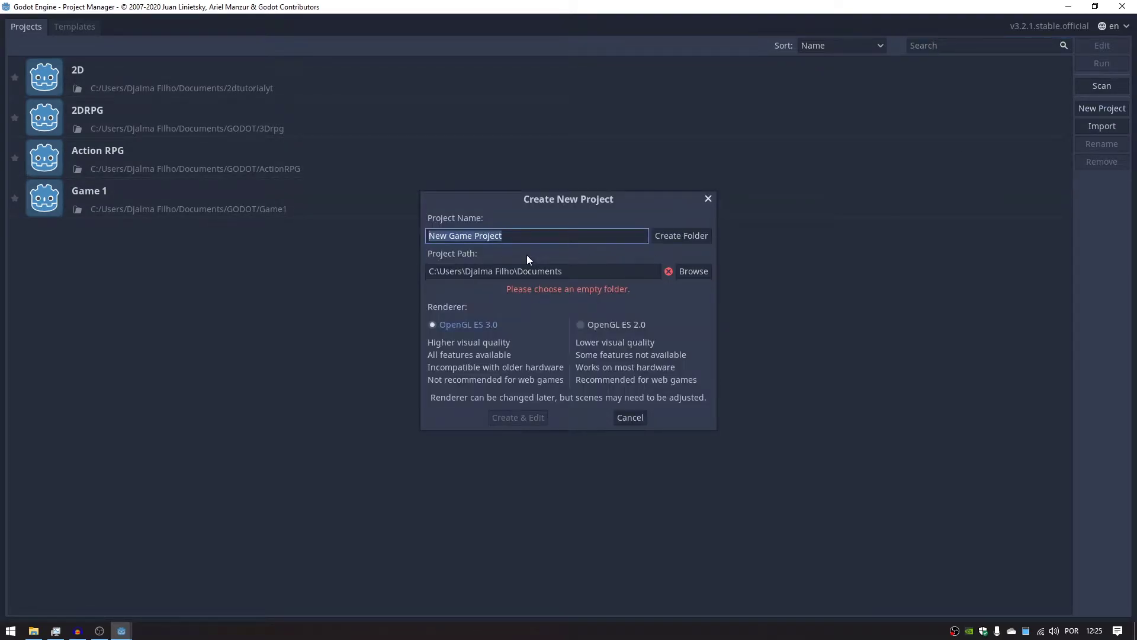
pyautogui.write('2')
pyautogui.press('BackSpace')
pyautogui.write('2')
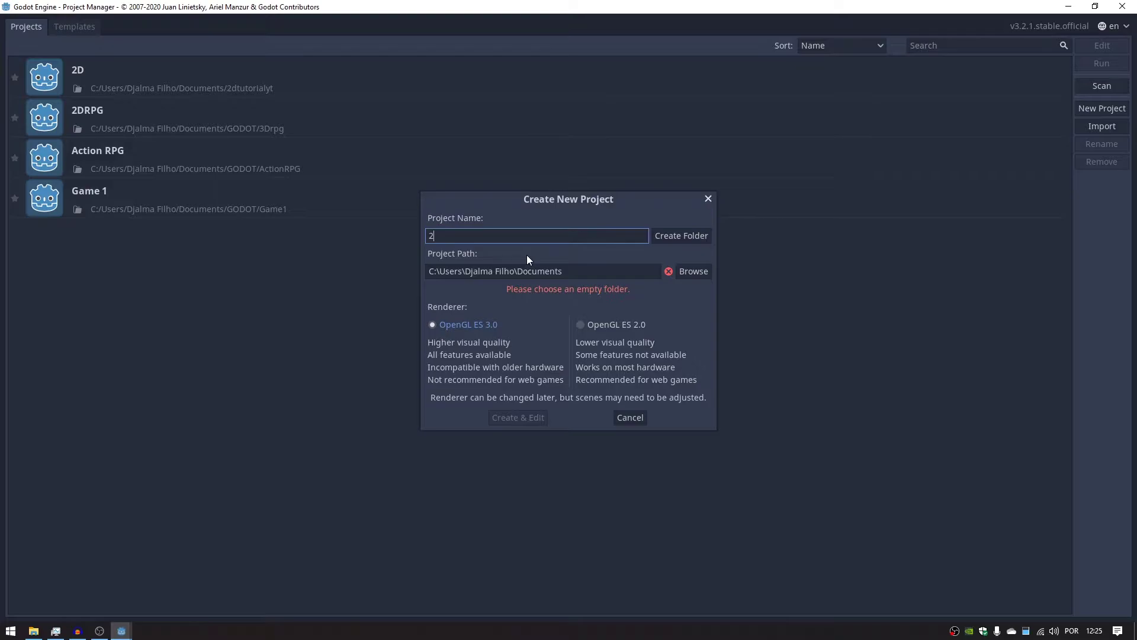
pyautogui.write('D2')
# Make a new 2D2 folder in Documents as the project path, then create and open the project
pyautogui.click(687, 274)
pyautogui.click(361, 101)
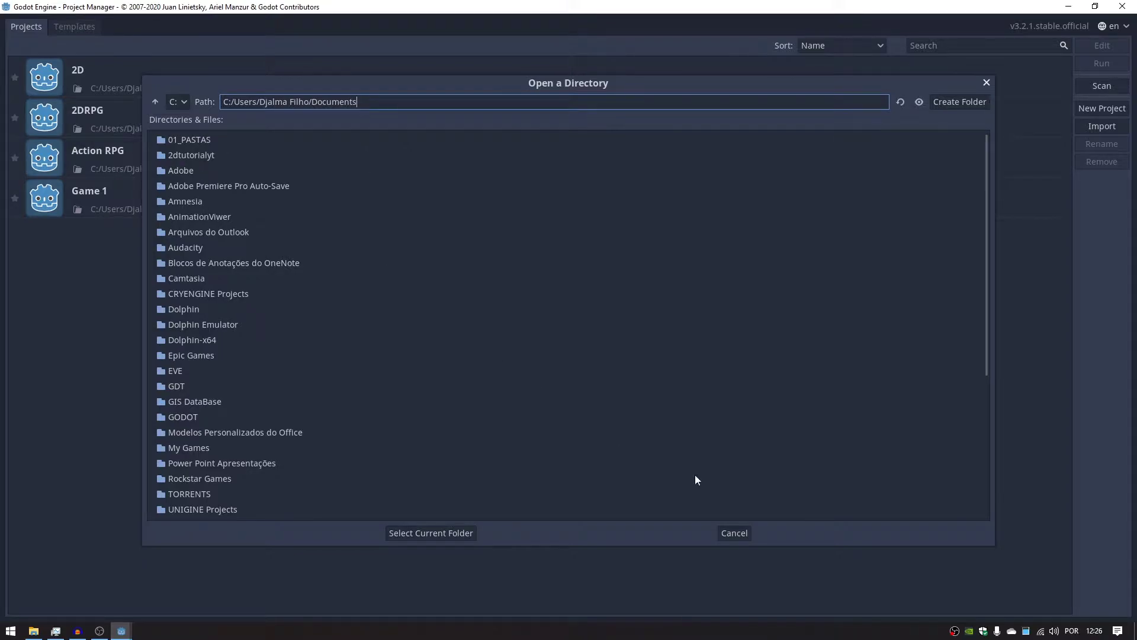
pyautogui.click(960, 104)
pyautogui.write('2D2')
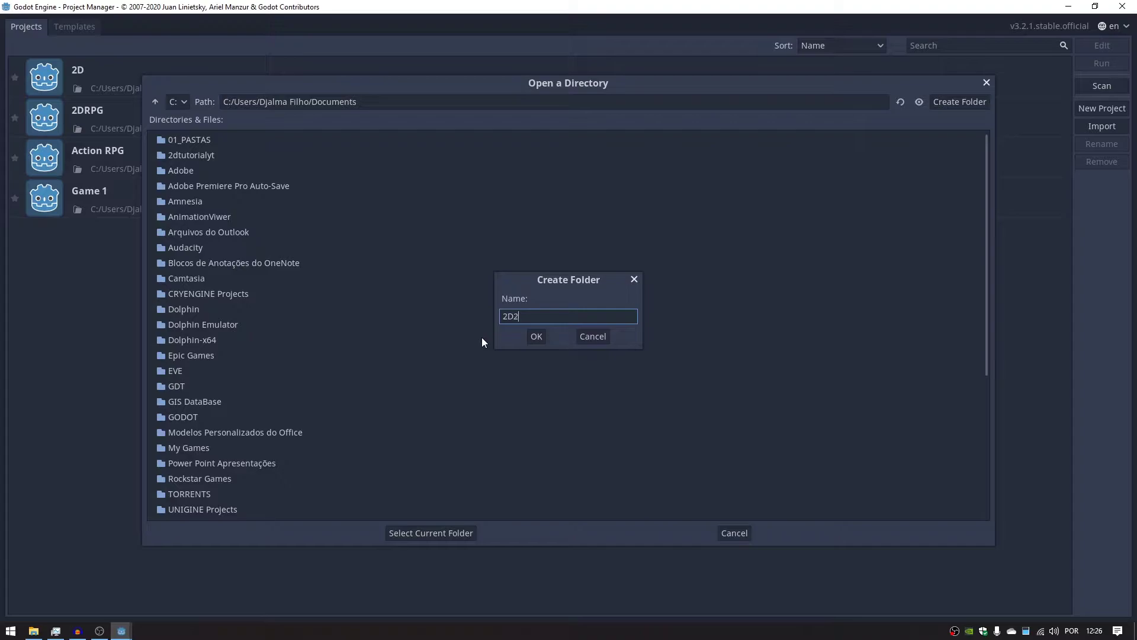
pyautogui.click(537, 336)
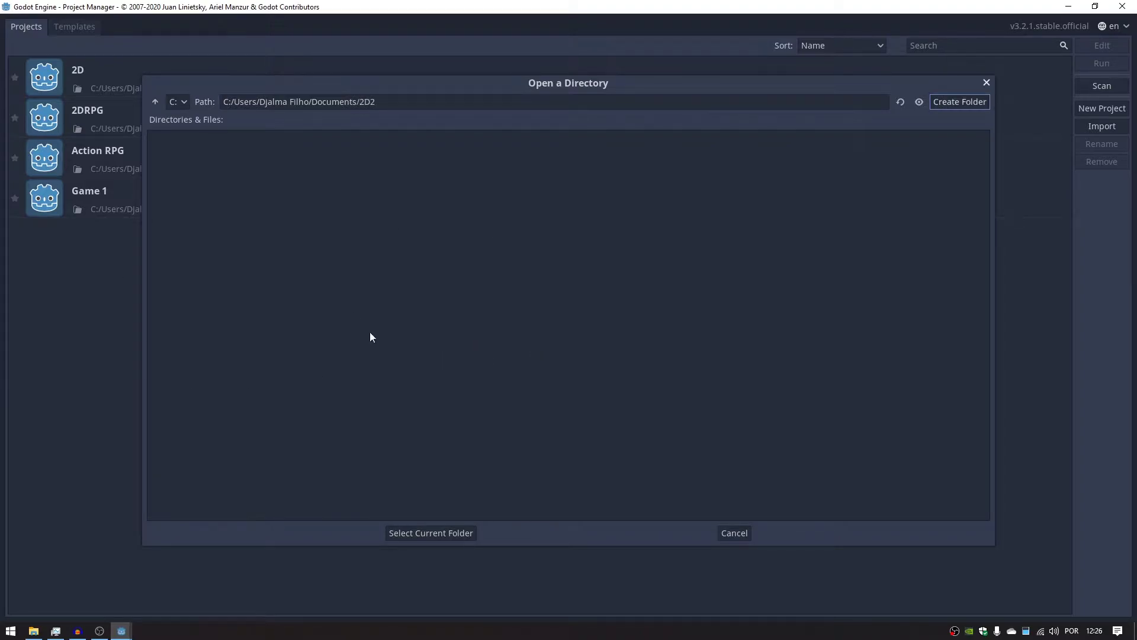
pyautogui.click(424, 535)
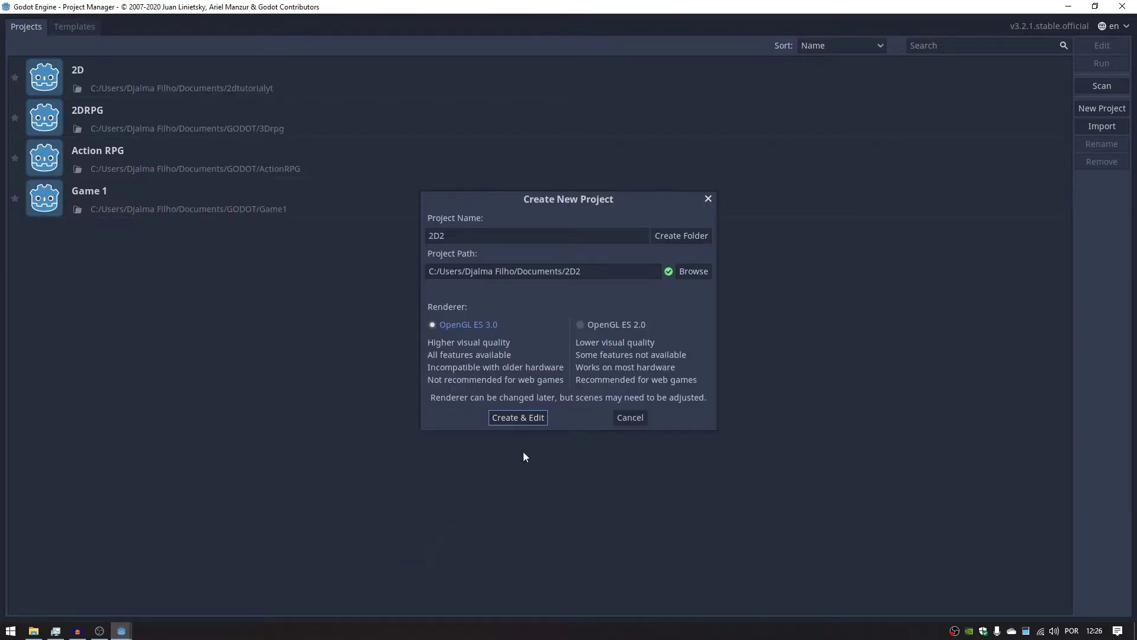
pyautogui.click(531, 421)
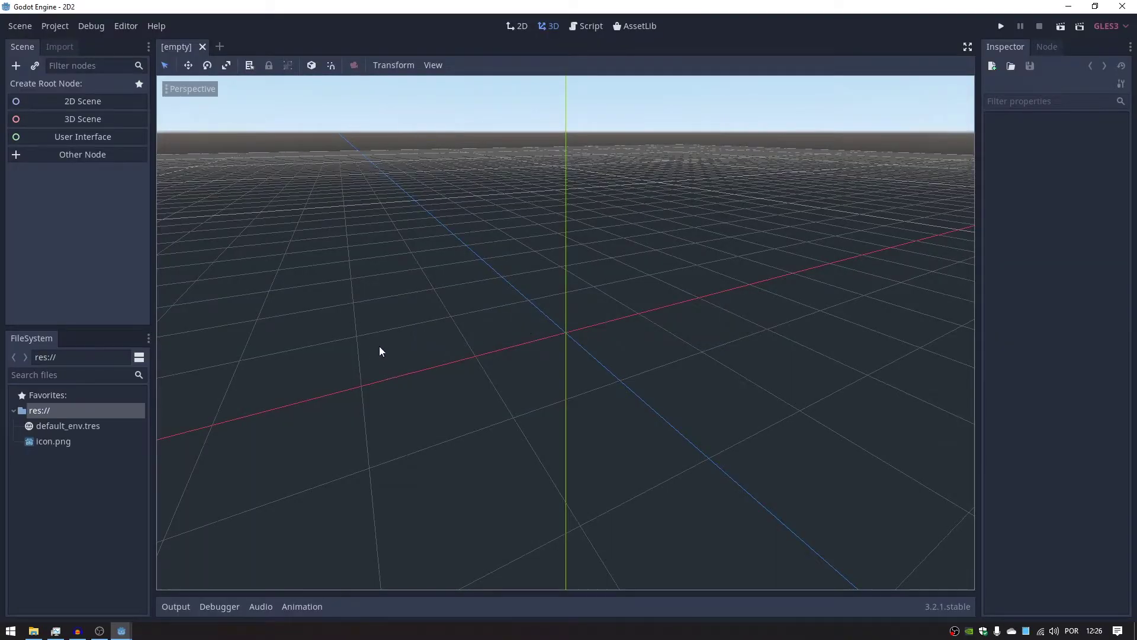
# Create a 2D Scene and rename its Node2D root to Mundo2D
pyautogui.moveTo(544, 286); pyautogui.dragTo(580, 287, button='middle')
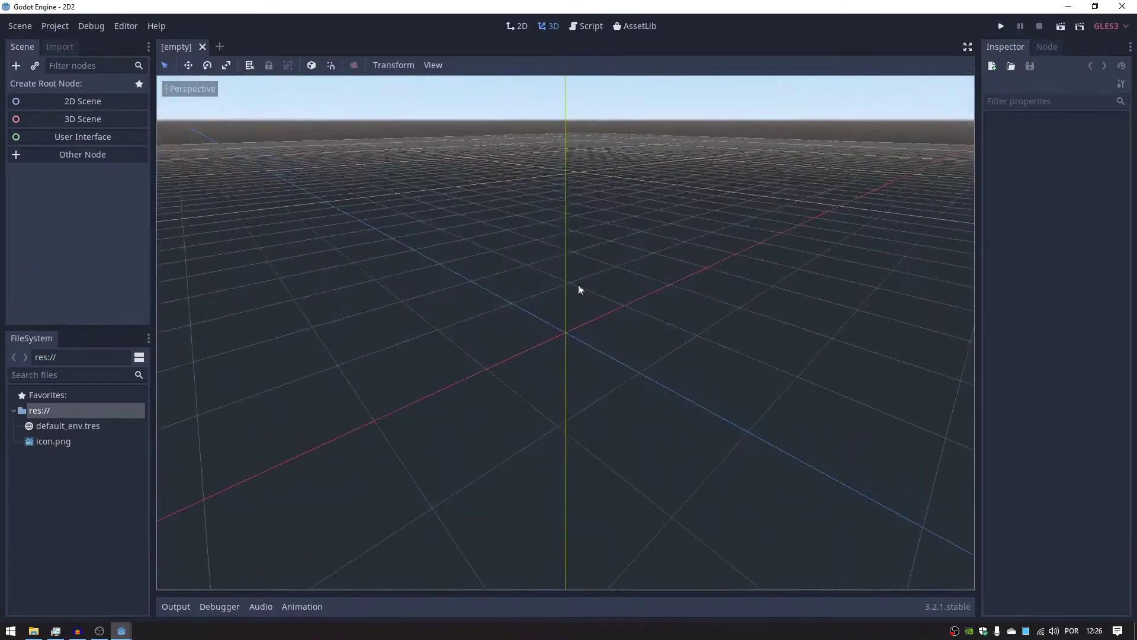
pyautogui.click(93, 105)
pyautogui.doubleClick(51, 85)
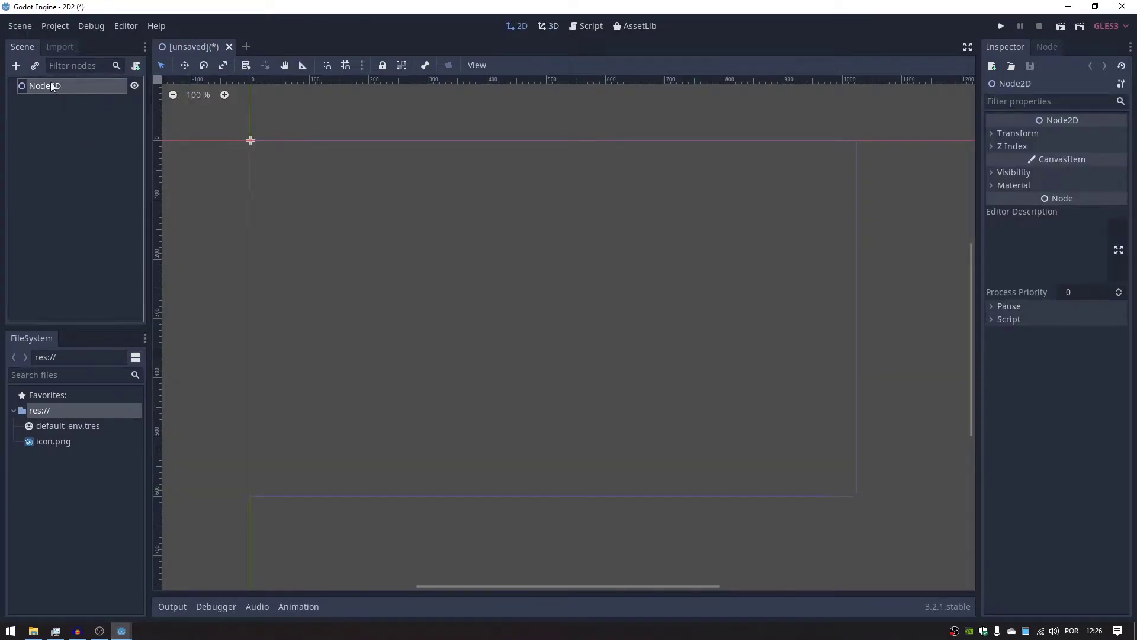
pyautogui.write('M')
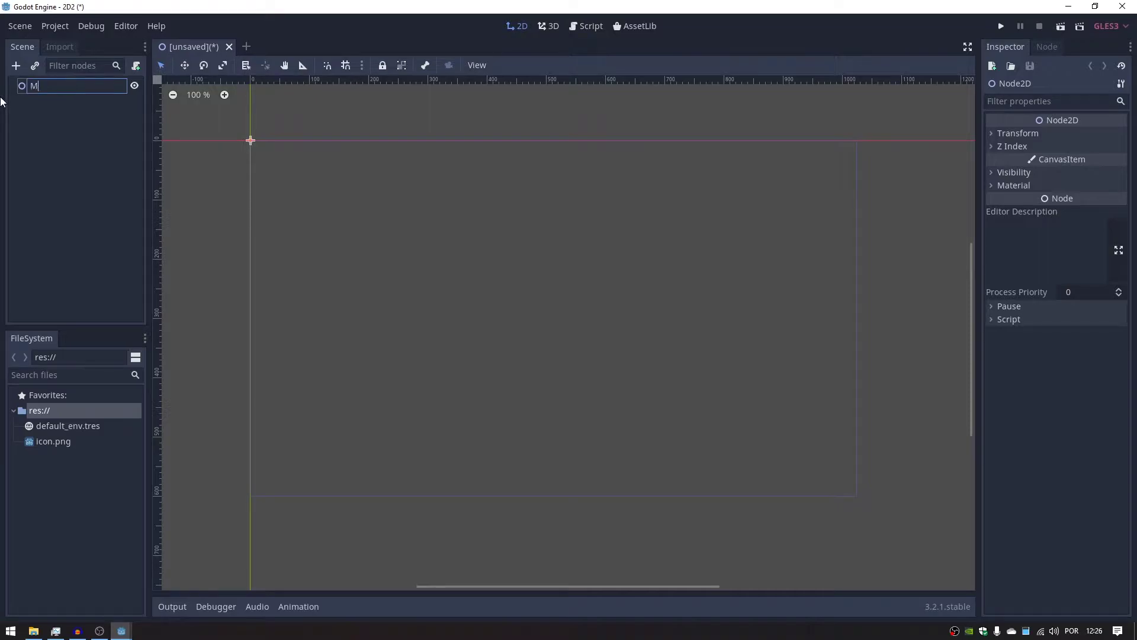
pyautogui.write('undo2D')
pyautogui.click(29, 122)
pyautogui.click(67, 85)
pyautogui.click(78, 186)
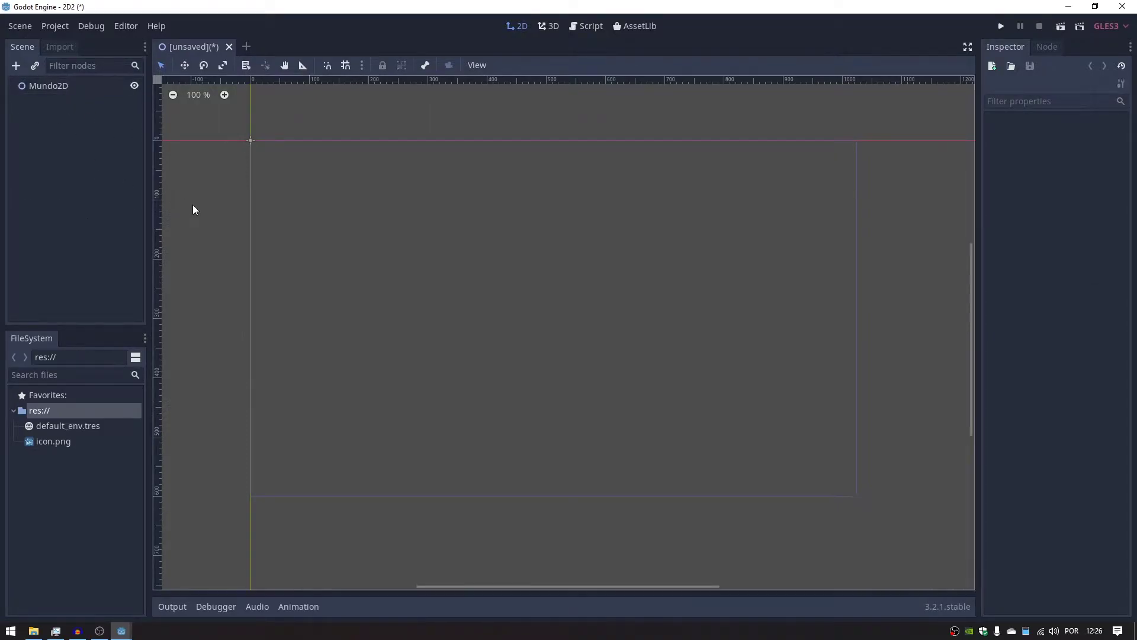
# In Project Settings > Display > Window, enter height 720 and test size 1280×720
pyautogui.click(55, 26)
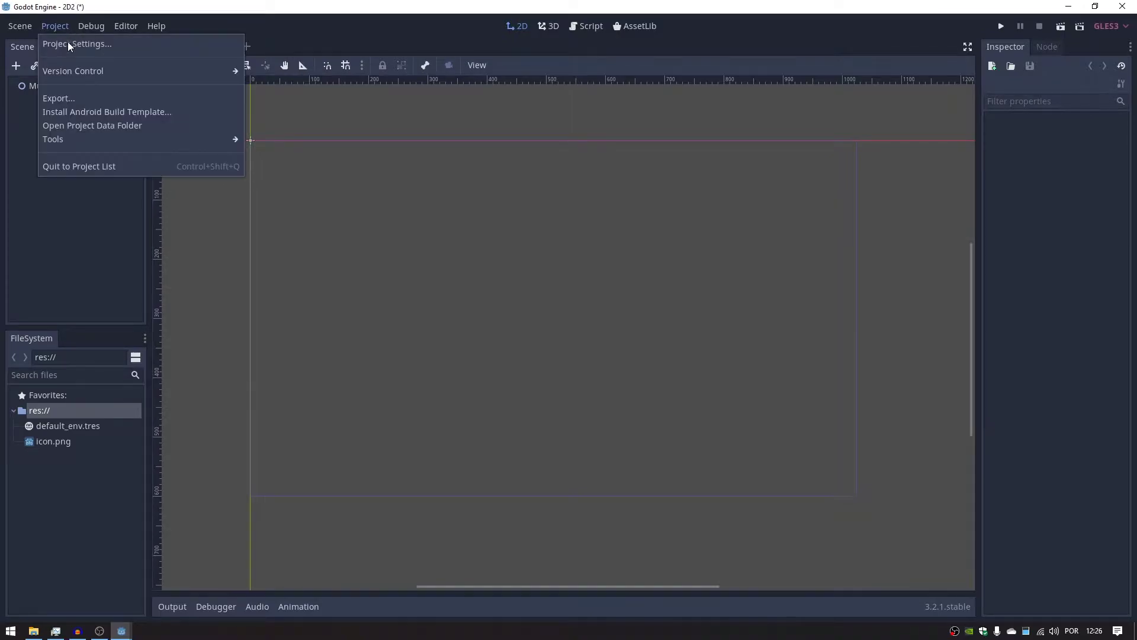
pyautogui.click(68, 45)
pyautogui.scroll(-5, 375, 266)
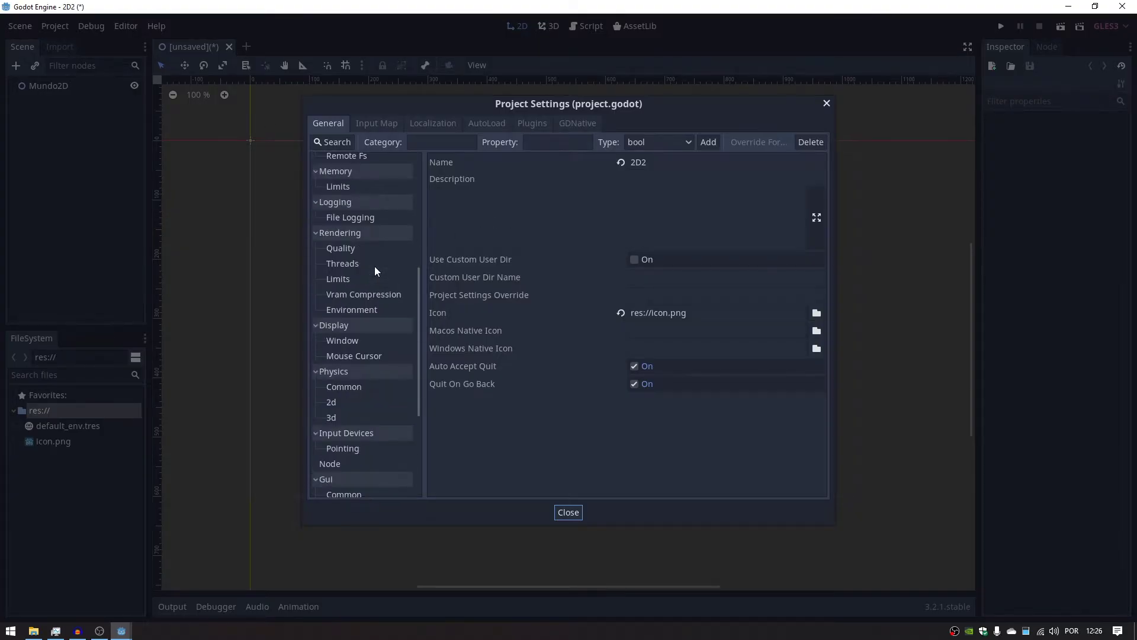
pyautogui.click(344, 339)
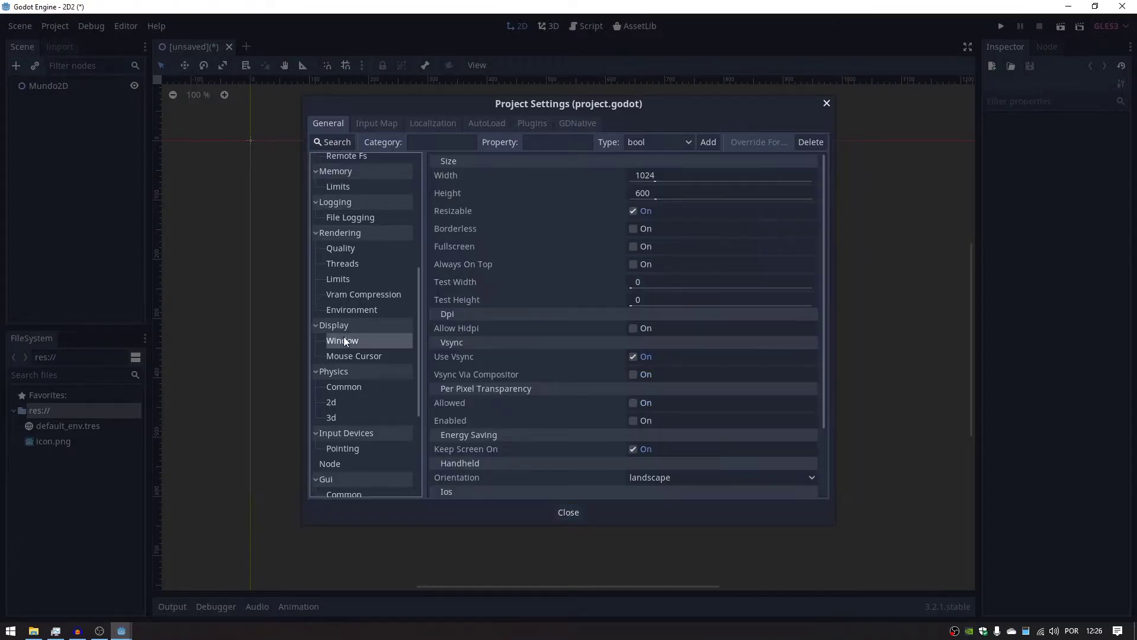
pyautogui.click(643, 173)
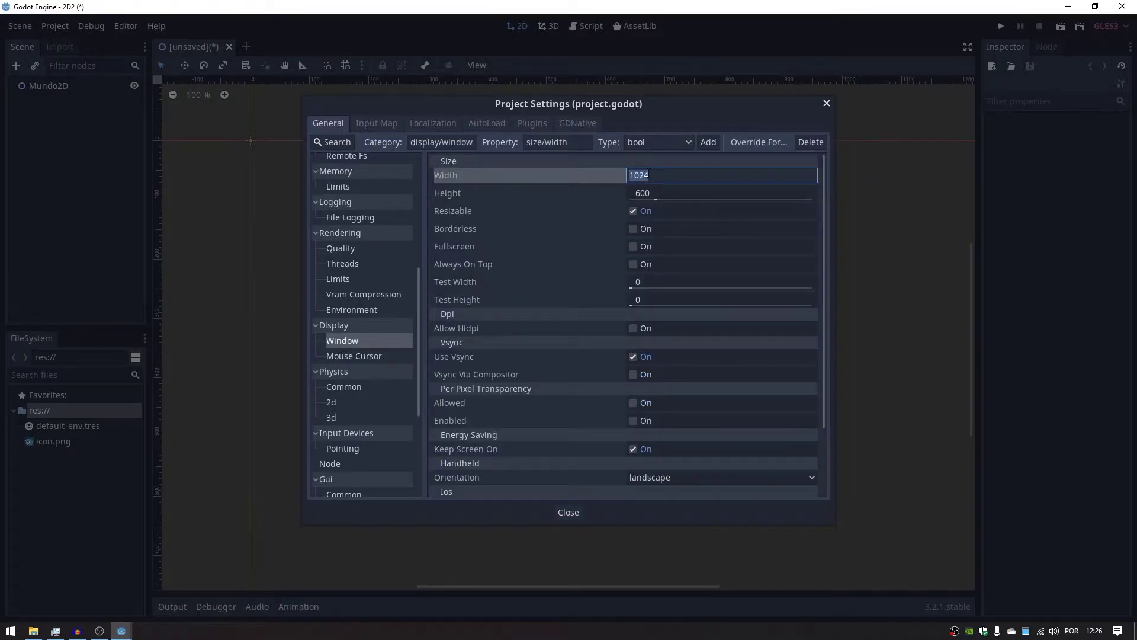
pyautogui.write('1270')
pyautogui.write('0')
pyautogui.click(655, 193)
pyautogui.write('720')
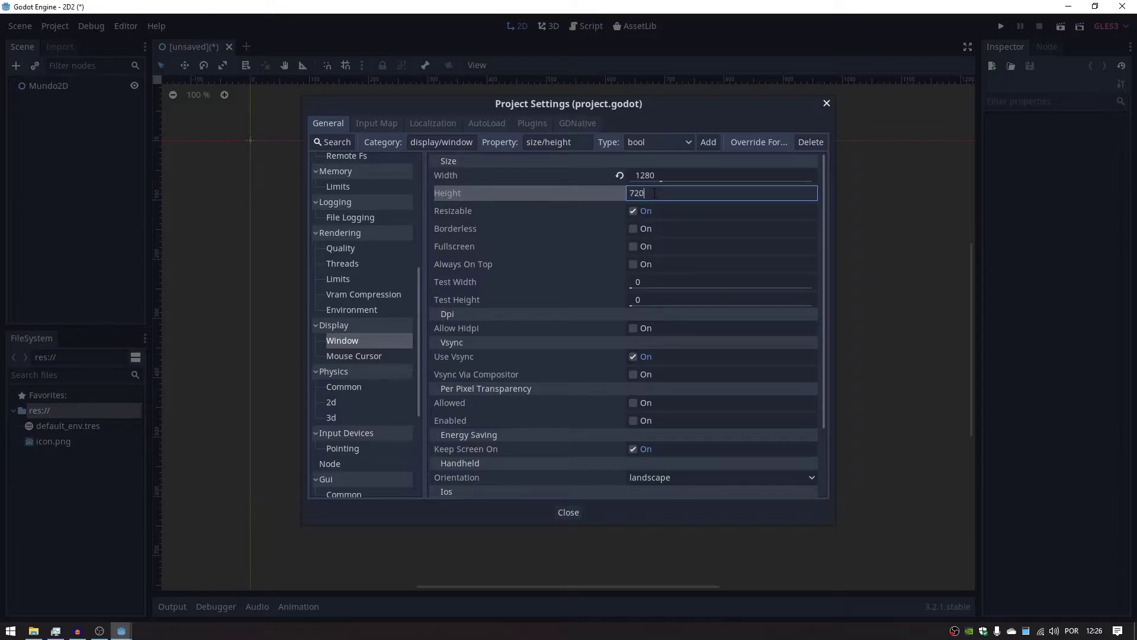
pyautogui.click(467, 282)
pyautogui.click(625, 285)
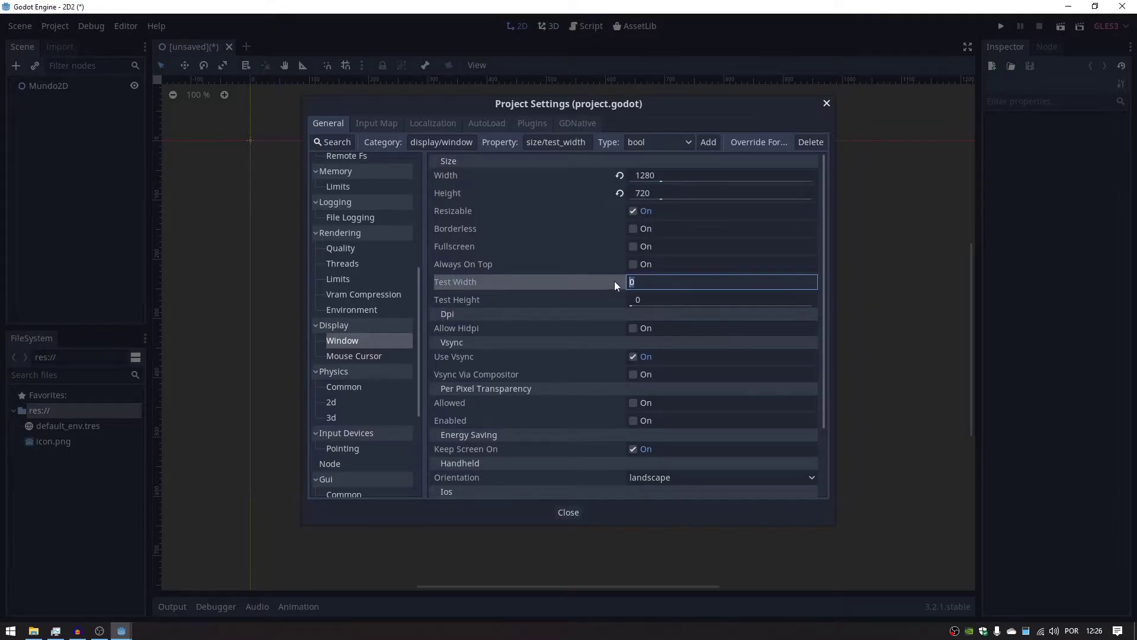
pyautogui.write('1280')
pyautogui.click(651, 300)
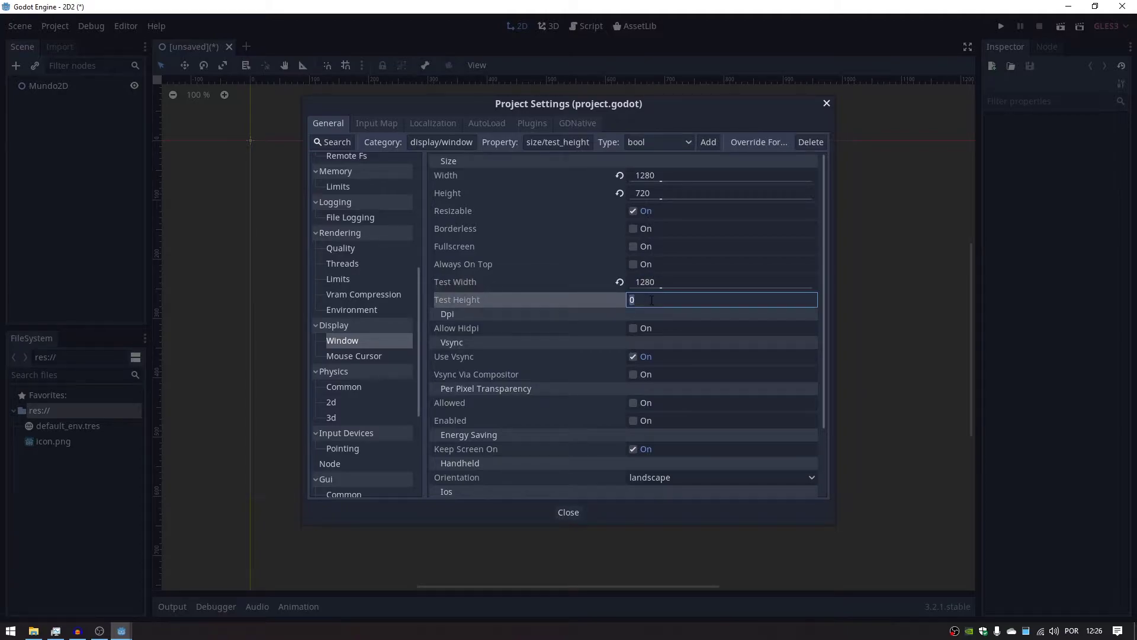
pyautogui.write('720')
pyautogui.click(569, 250)
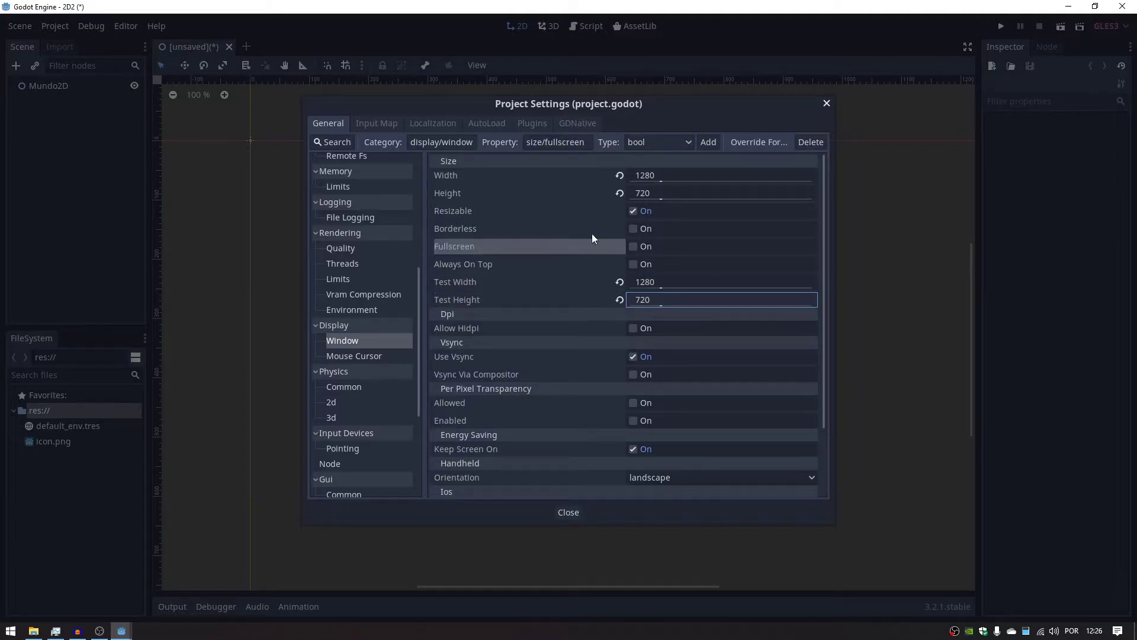
# Set the window width and height to a quarter of 1280 and 720, giving 320×180
pyautogui.click(496, 183)
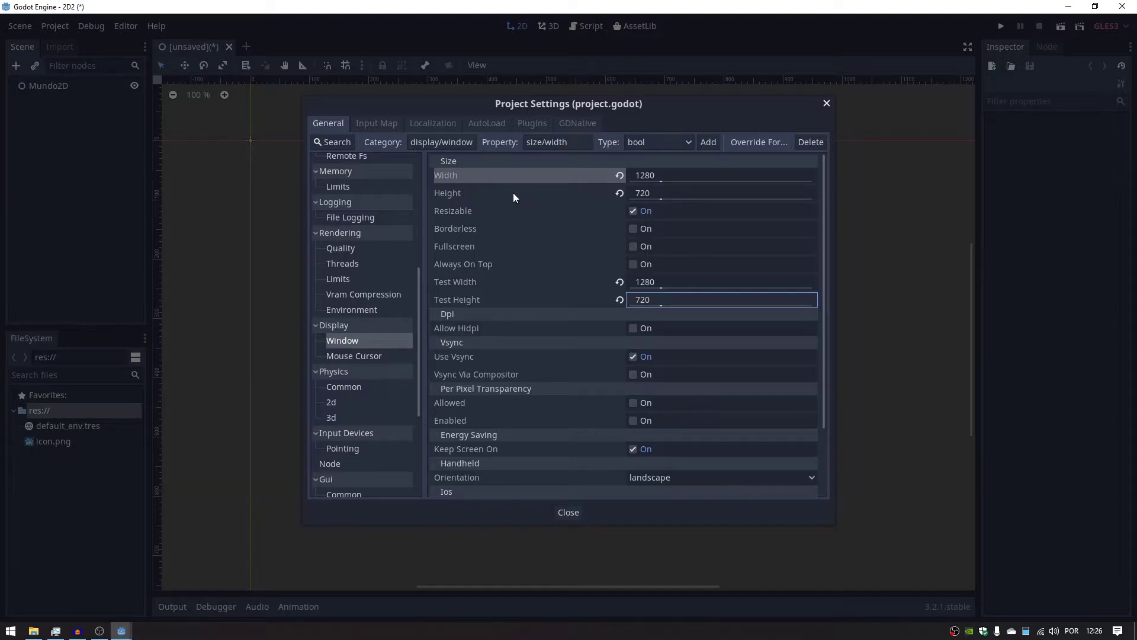
pyautogui.click(521, 193)
pyautogui.click(677, 172)
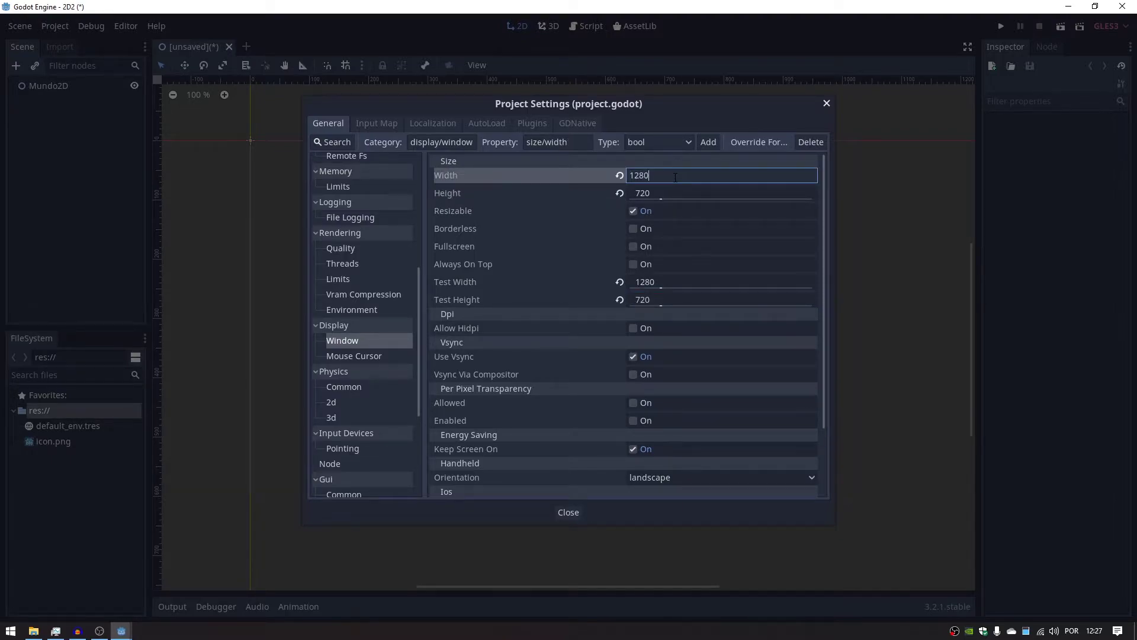
pyautogui.write('/4')
pyautogui.press('Tab')
pyautogui.press('End')
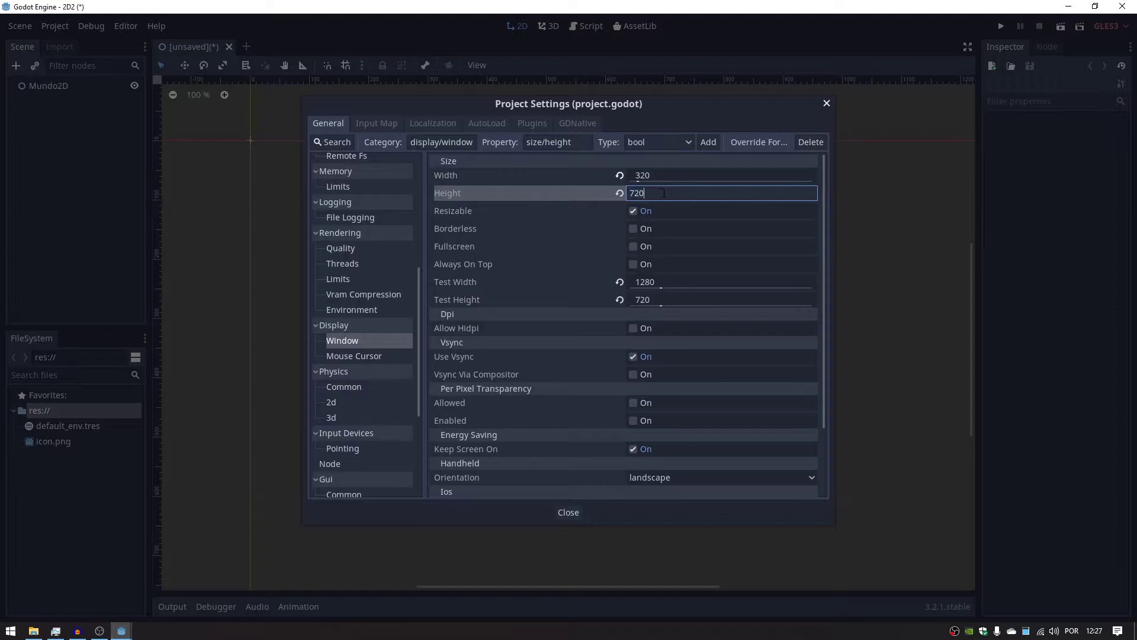
pyautogui.write('/4')
pyautogui.click(600, 209)
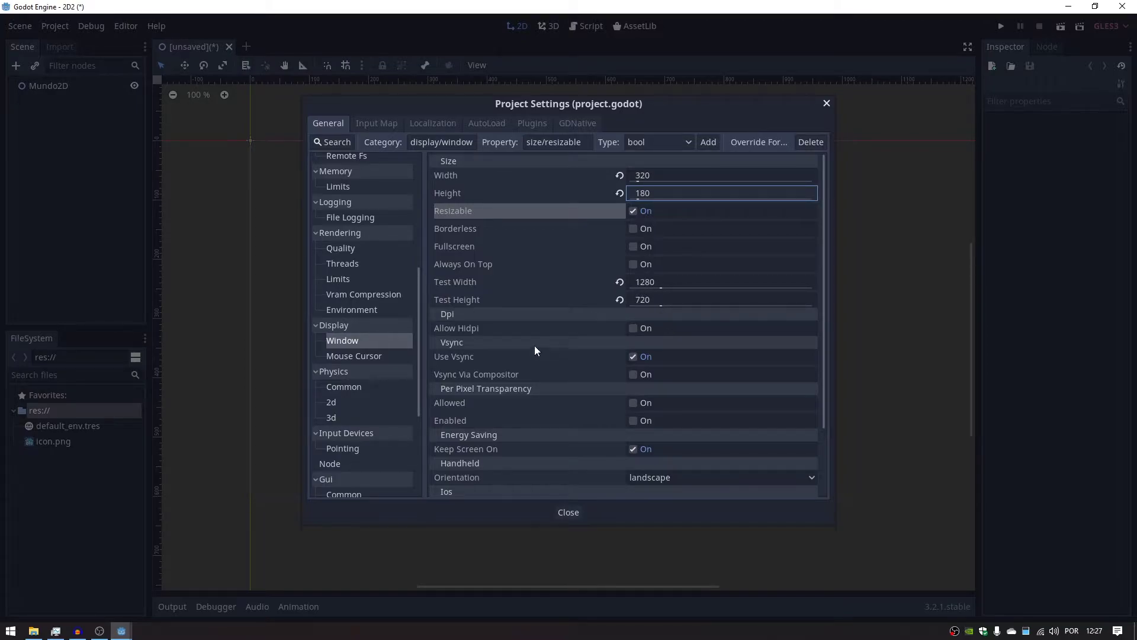
# Set the stretch mode to 2d and close Project Settings
pyautogui.scroll(-3, 492, 435)
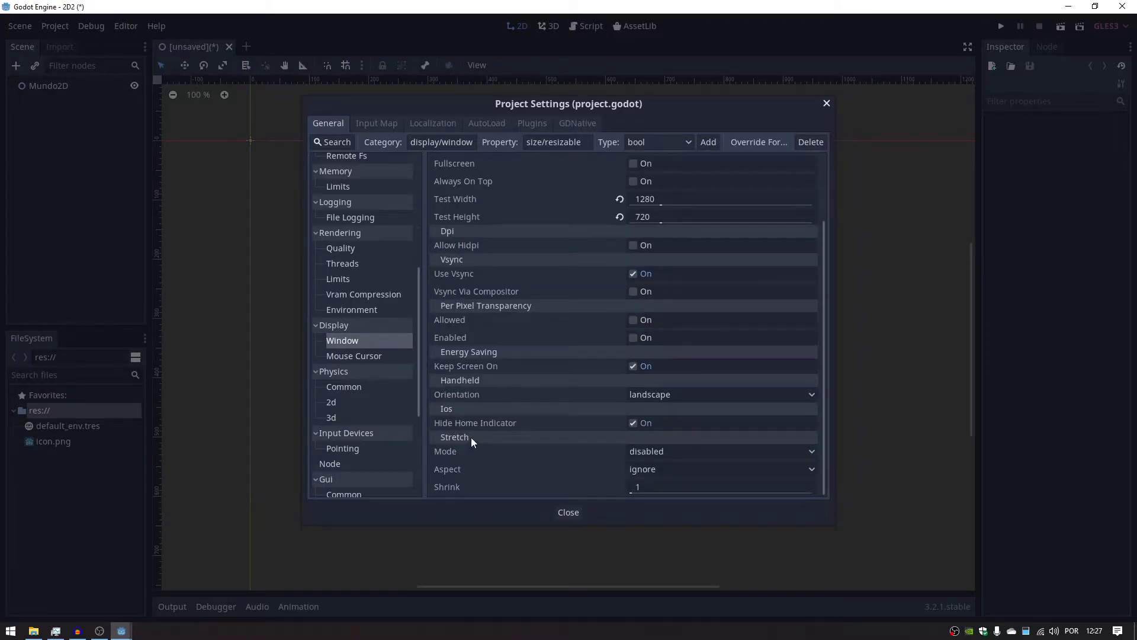
pyautogui.click(655, 455)
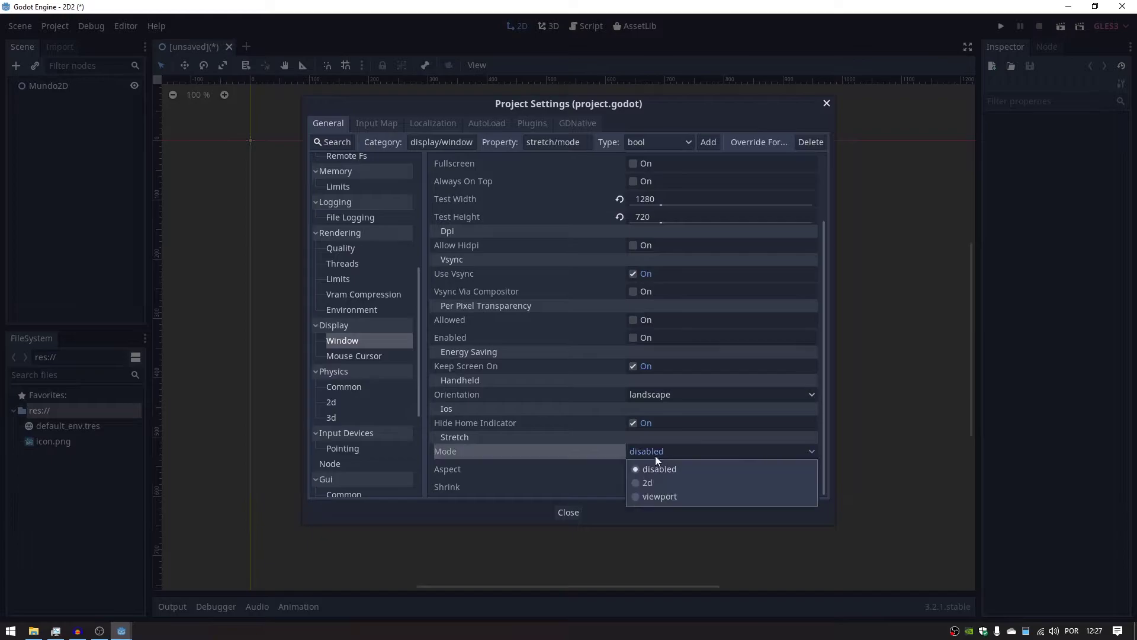
pyautogui.click(652, 481)
pyautogui.scroll(4, 500, 306)
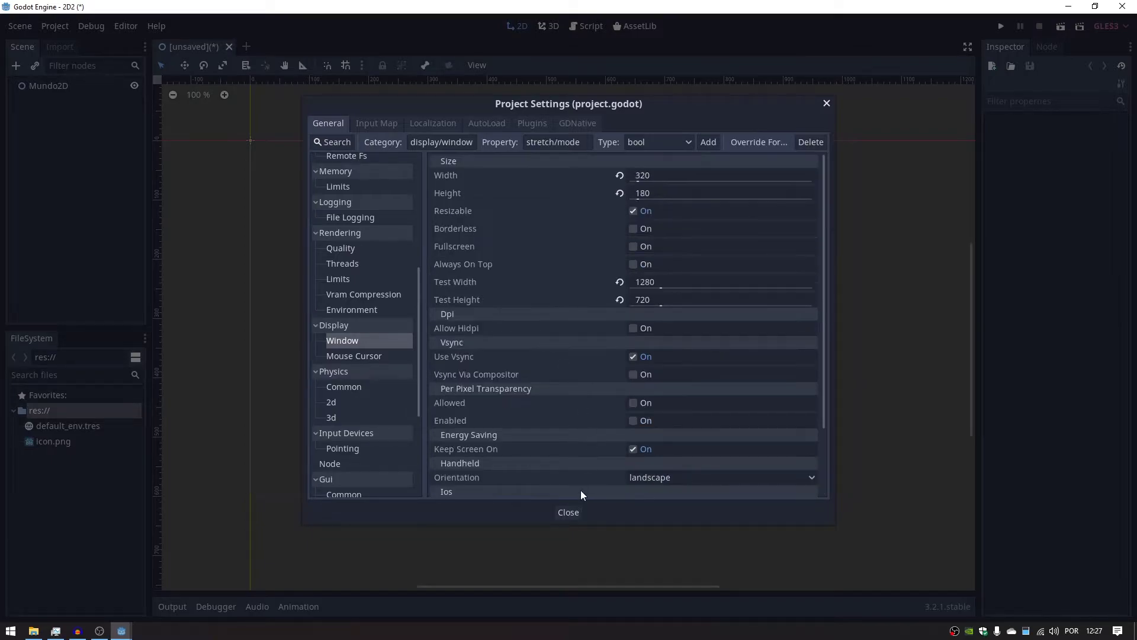
pyautogui.click(564, 508)
# Zoom the 2D view and bring up a file browser with the game assets
pyautogui.scroll(3, 364, 177)
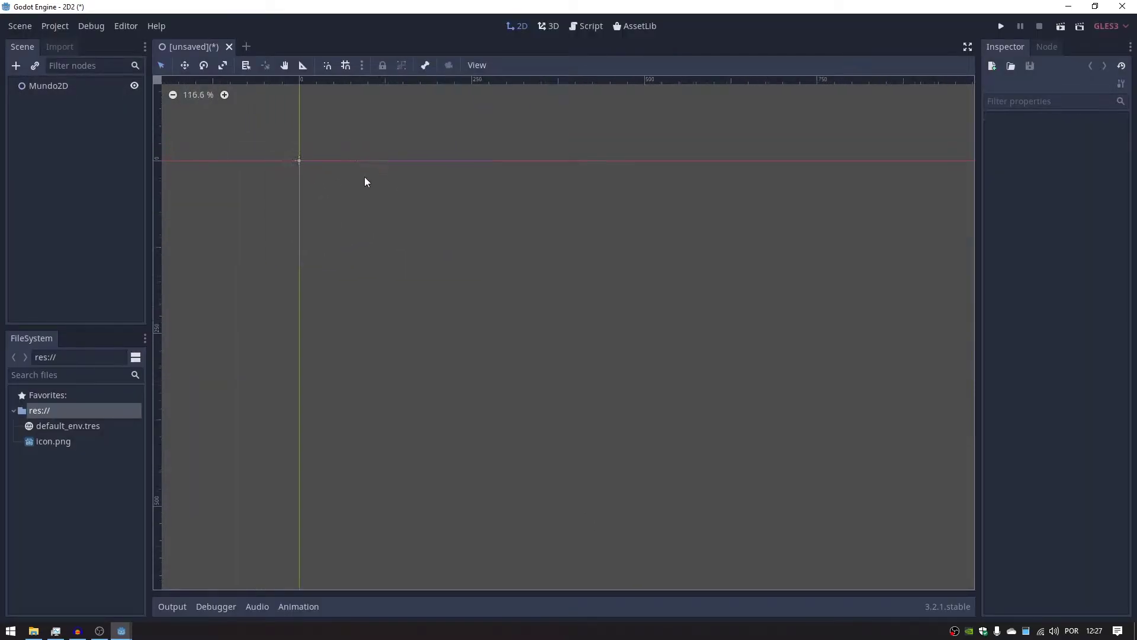
pyautogui.scroll(3, 474, 177)
pyautogui.scroll(2, 555, 242)
pyautogui.scroll(1, 319, 356)
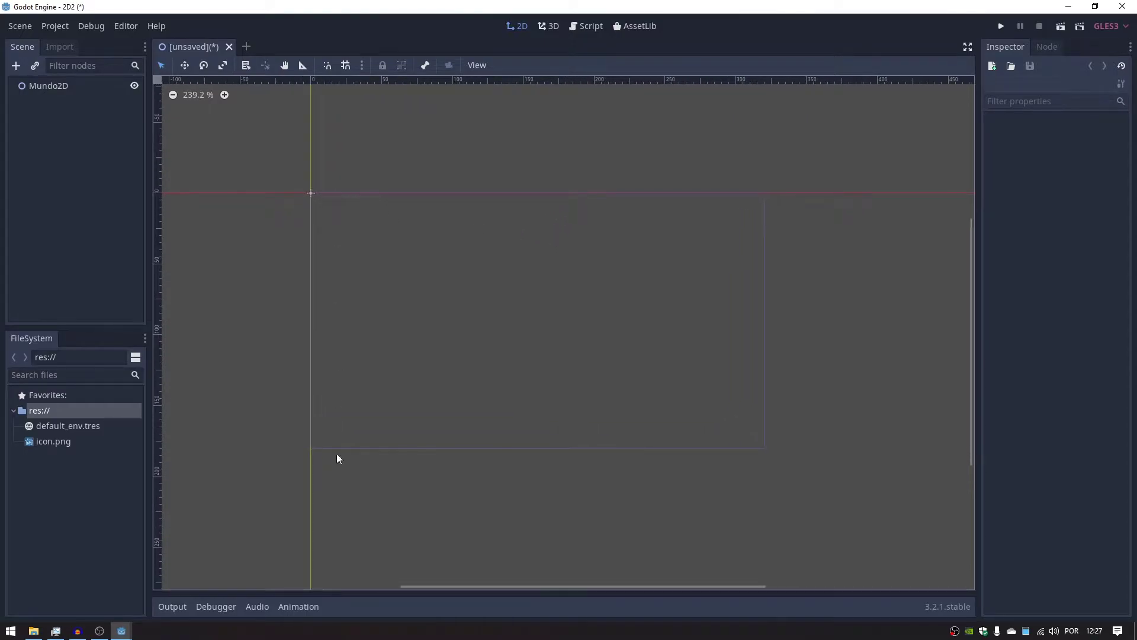
pyautogui.scroll(1, 465, 282)
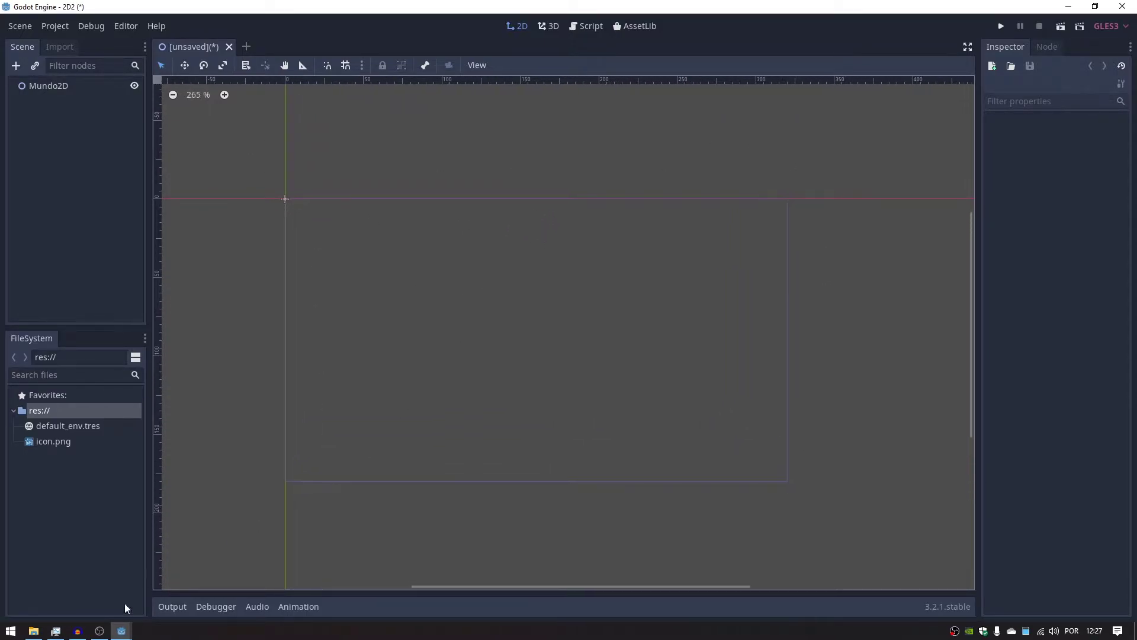
pyautogui.click(76, 499)
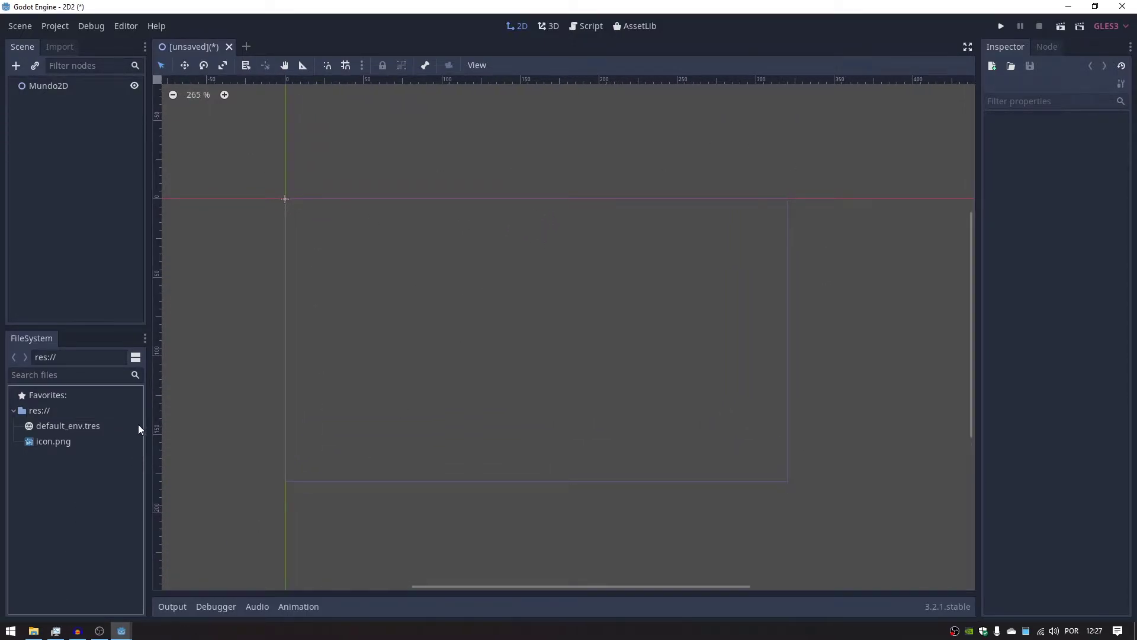
pyautogui.click(34, 630)
pyautogui.moveTo(594, 28); pyautogui.dragTo(715, 121)
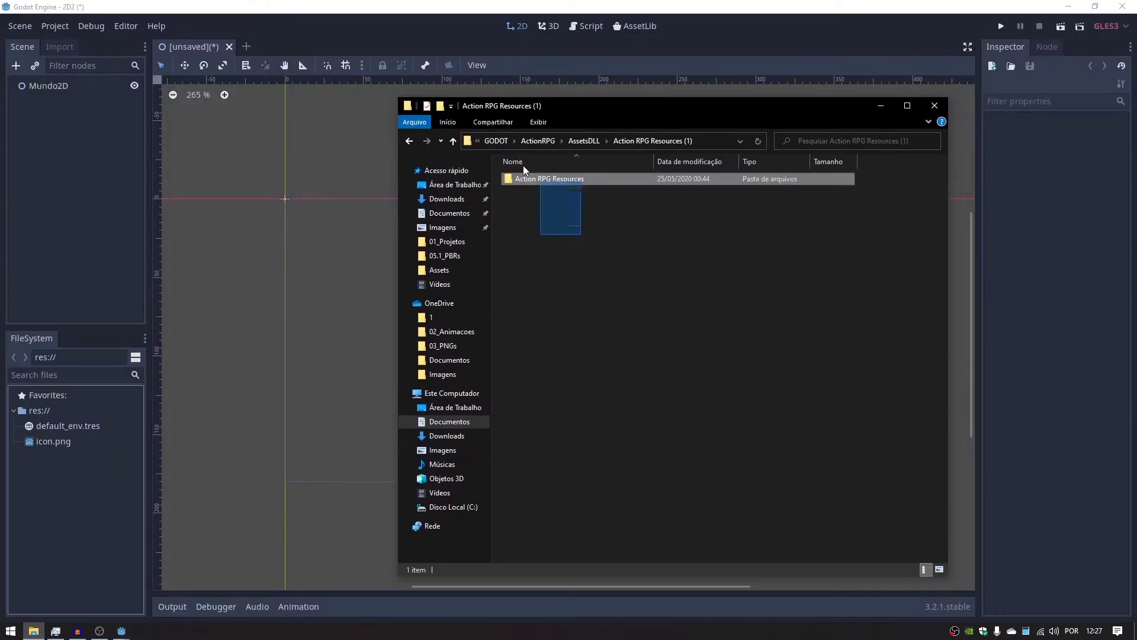
# Drop icon.png into the scene as a sprite, centre it in view and select it
pyautogui.click(880, 106)
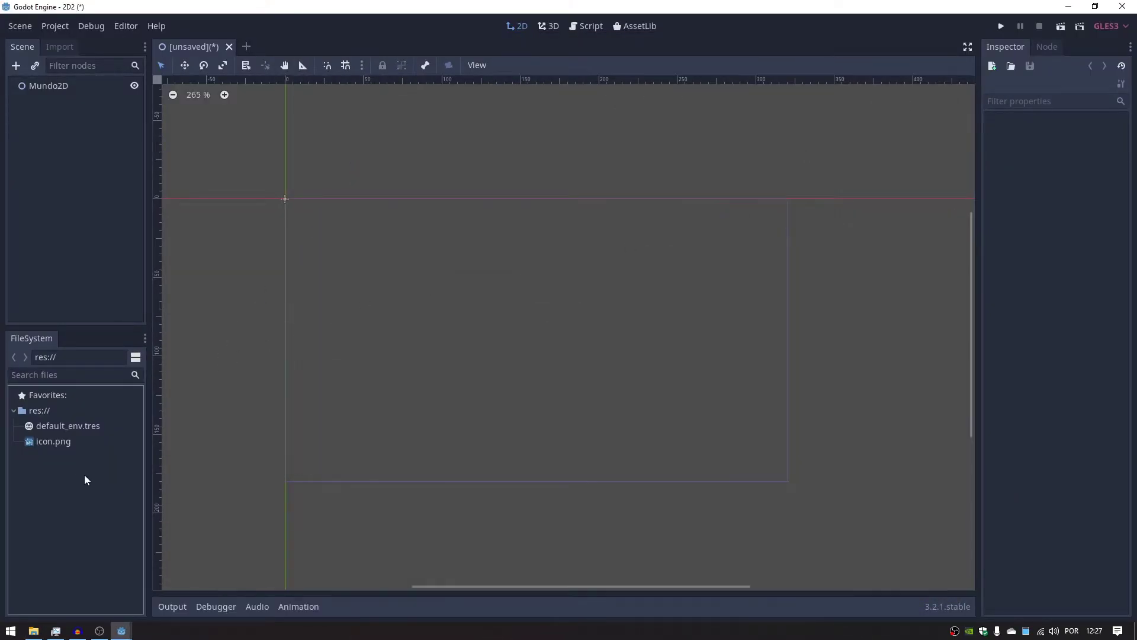
pyautogui.moveTo(56, 441)
pyautogui.mouseDown()
pyautogui.moveTo(176, 427)
pyautogui.moveTo(371, 282)
pyautogui.mouseUp()
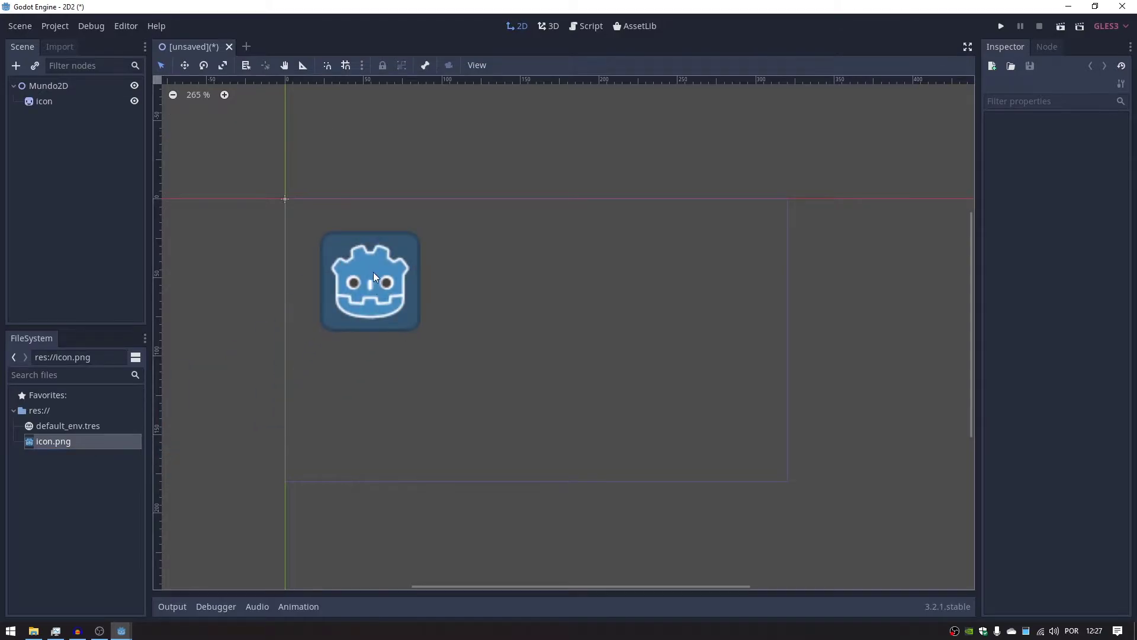
pyautogui.scroll(5, 371, 267)
pyautogui.scroll(1, 371, 272)
pyautogui.moveTo(382, 261); pyautogui.dragTo(504, 263, button='middle')
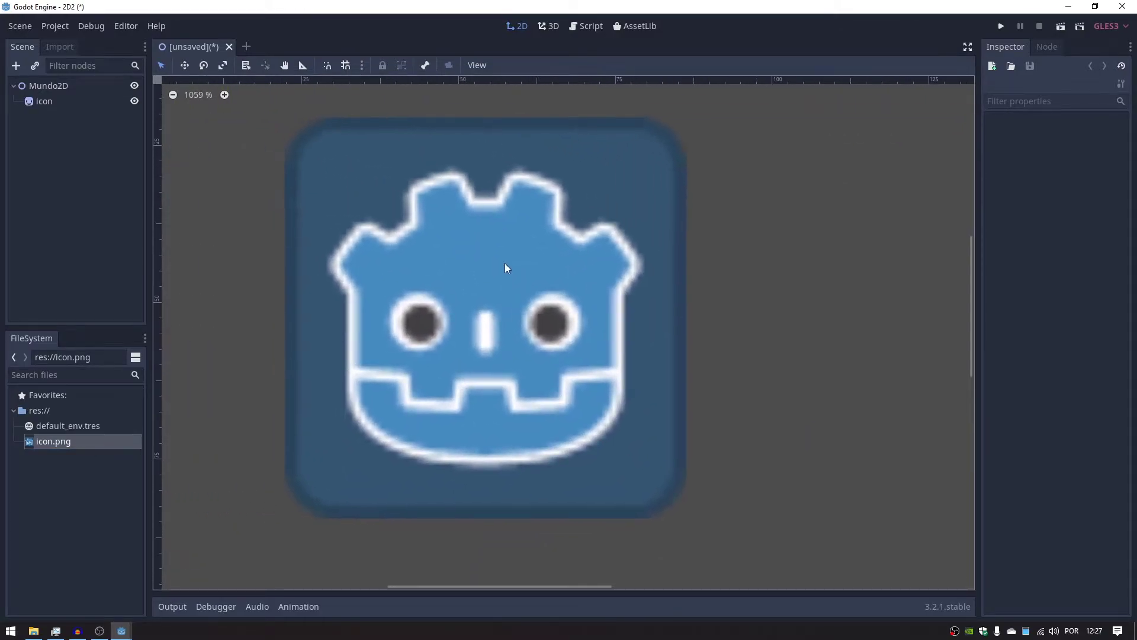
pyautogui.click(503, 296)
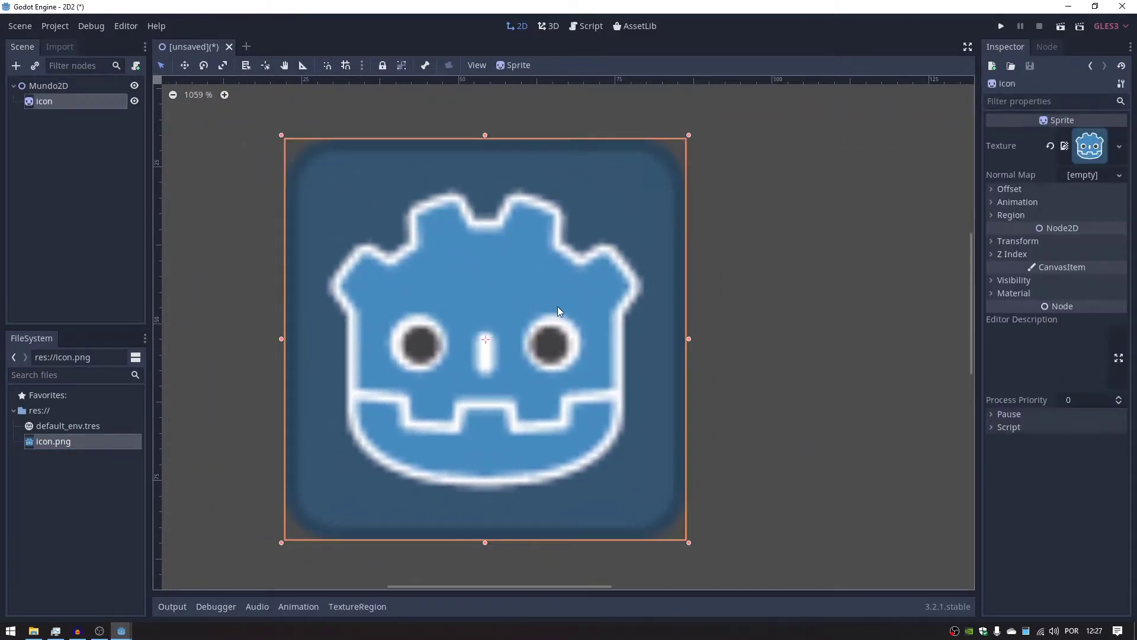
pyautogui.scroll(-1, 555, 304)
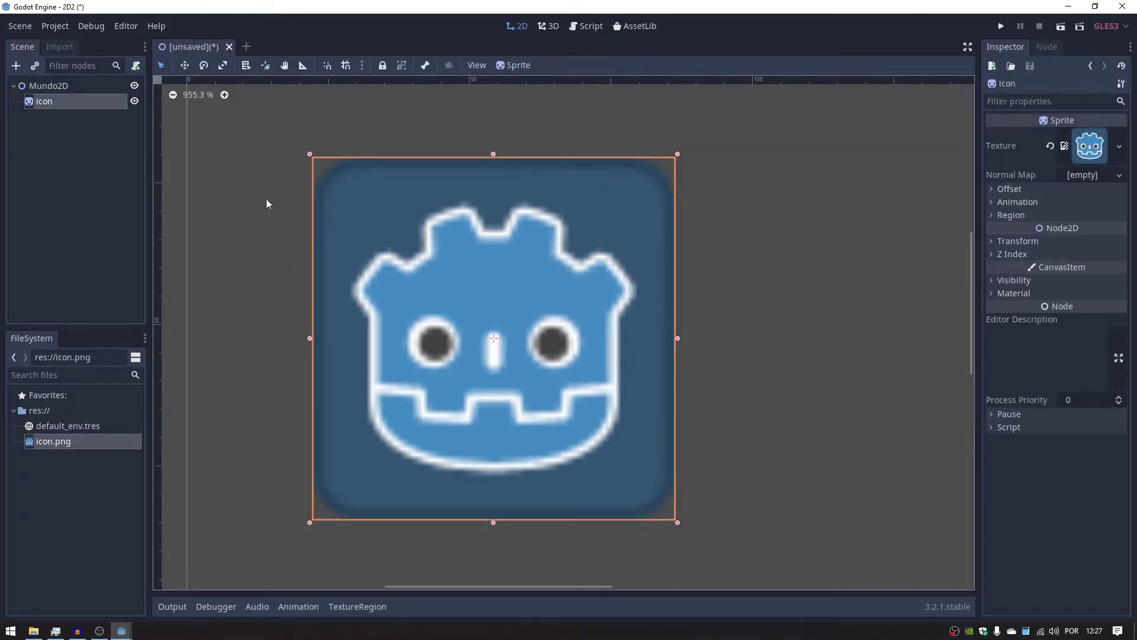
# Disable Filter on icon.png, reimport it, and save it as the default Texture preset
pyautogui.click(60, 46)
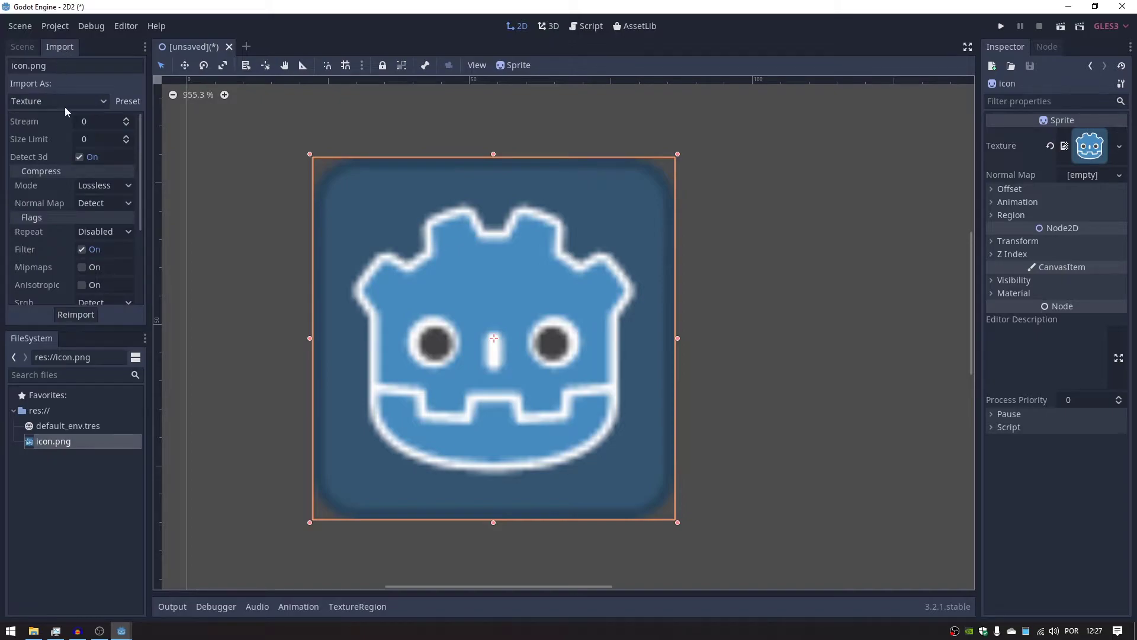
pyautogui.click(83, 251)
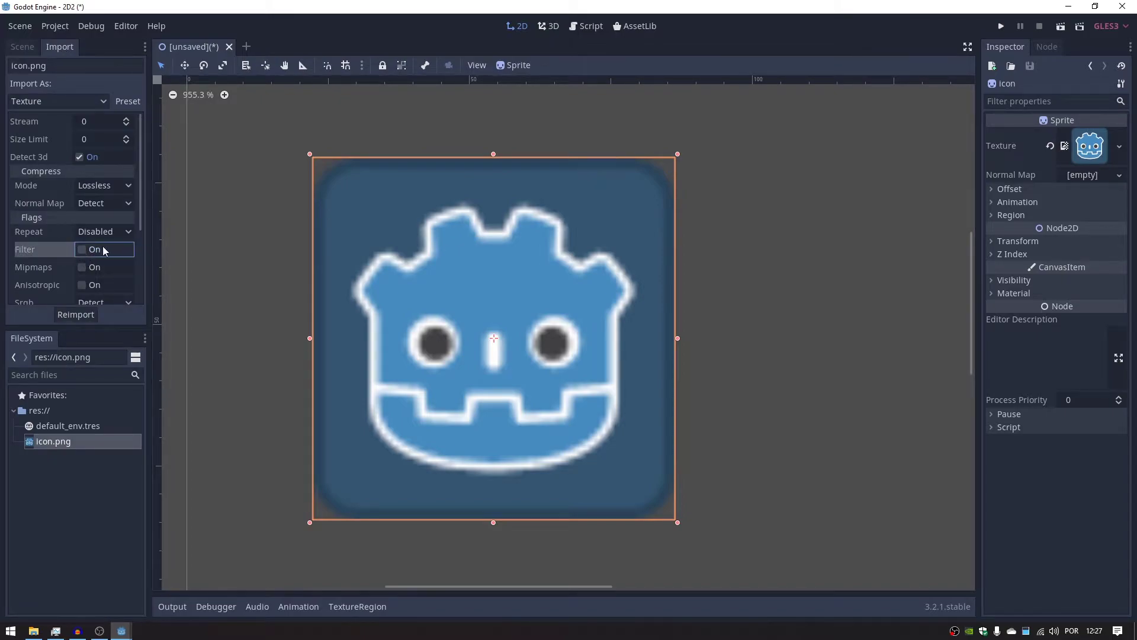
pyautogui.click(73, 315)
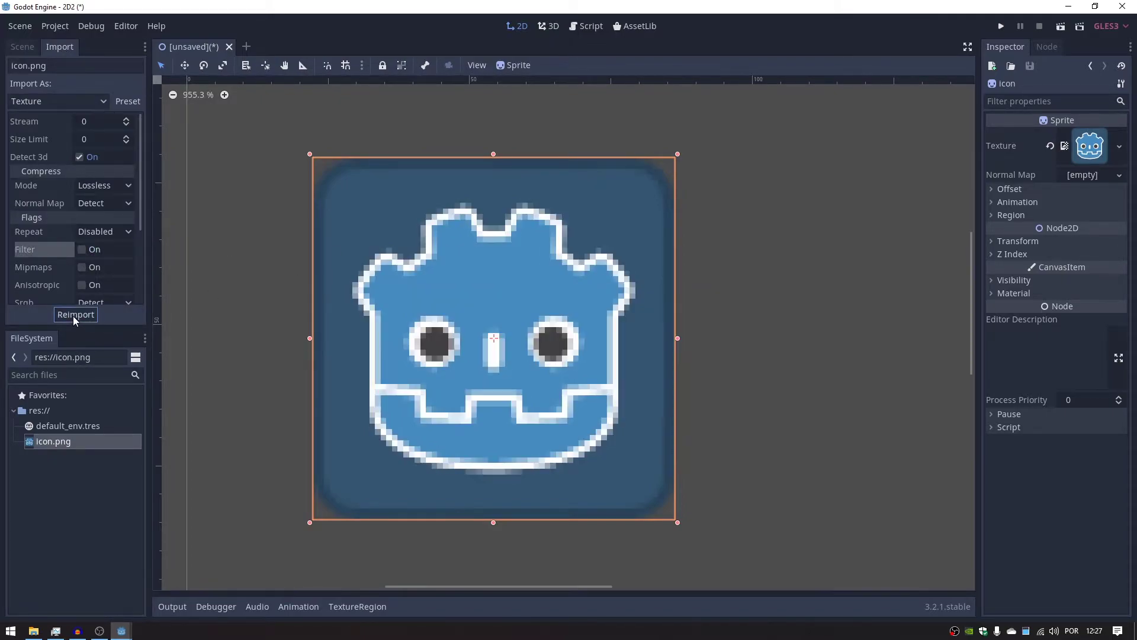
pyautogui.scroll(-3, 554, 290)
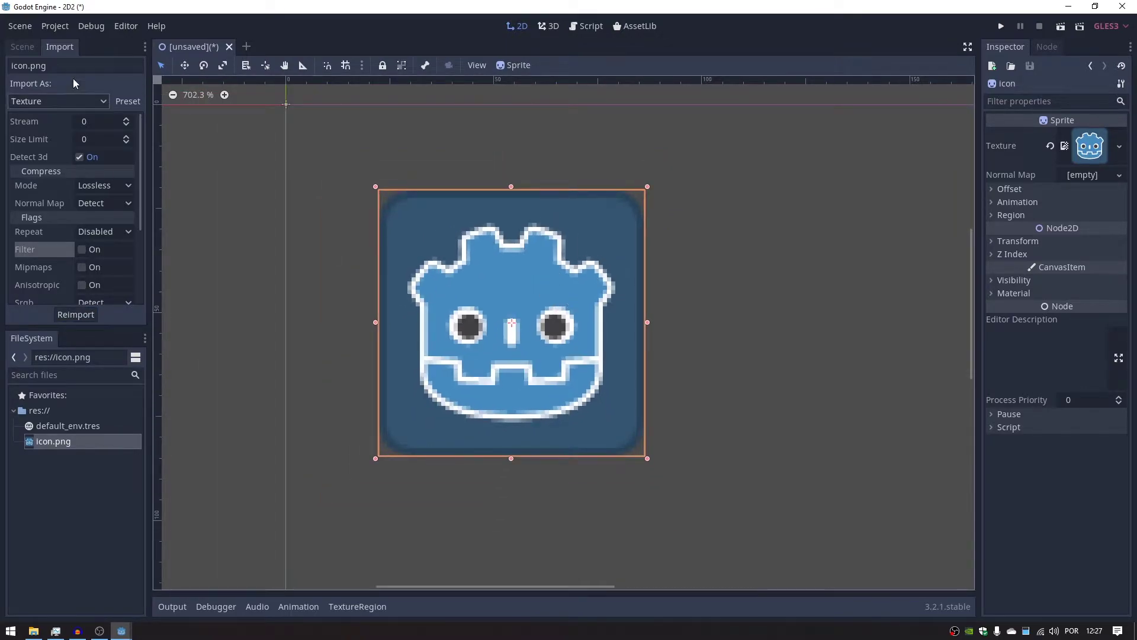
pyautogui.click(127, 99)
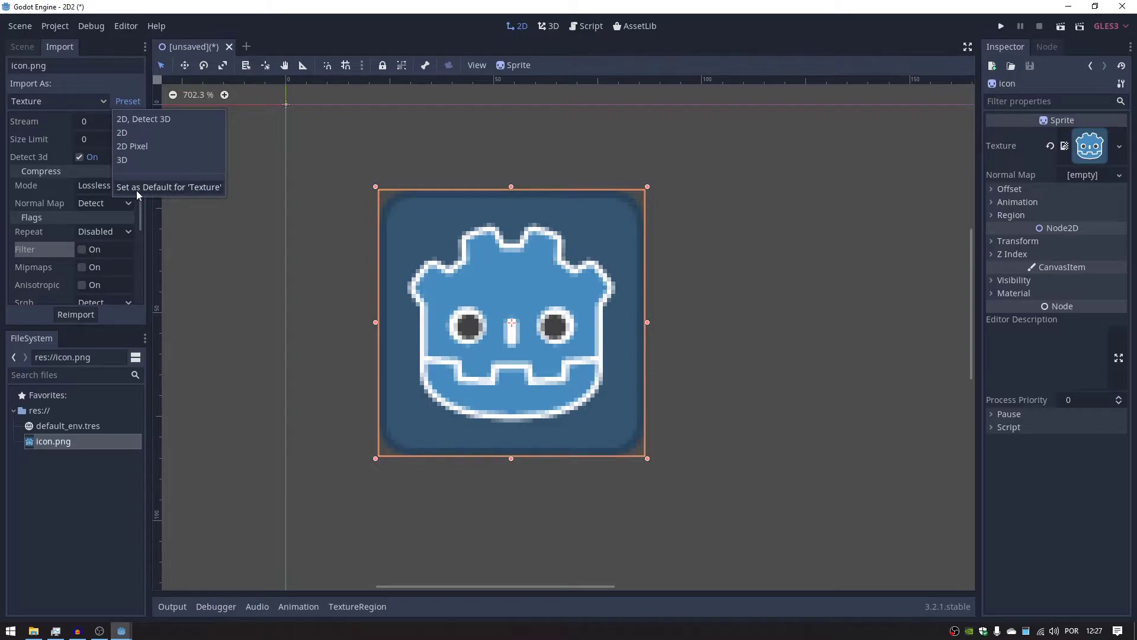
pyautogui.click(208, 186)
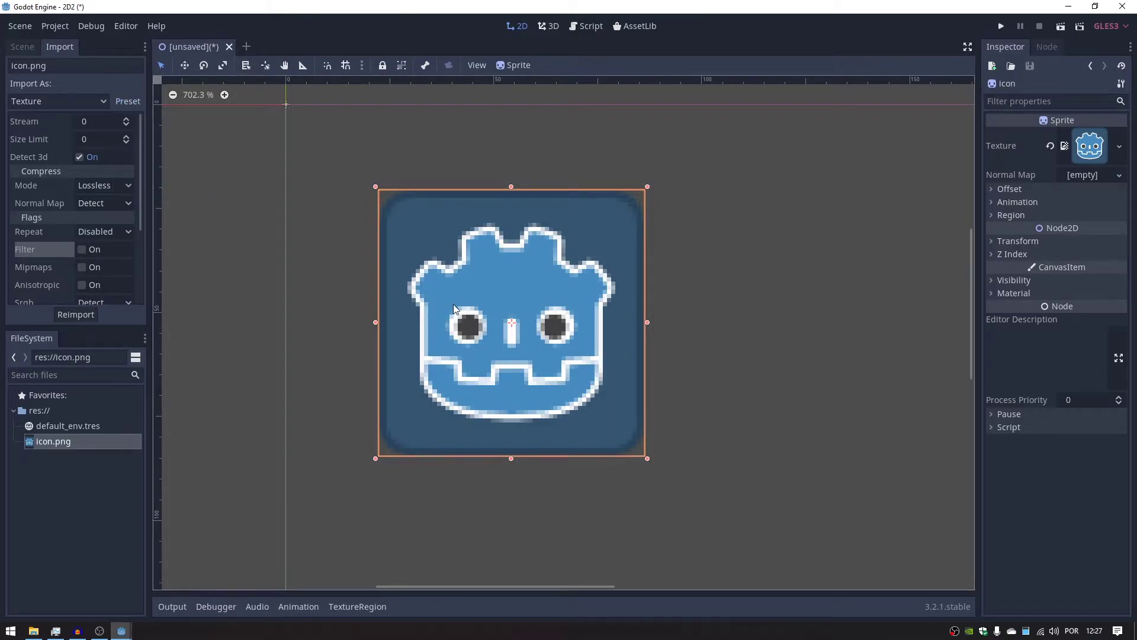
# Delete the icon sprite node and bring up the downloaded game assets folder
pyautogui.press('Delete')
pyautogui.click(540, 326)
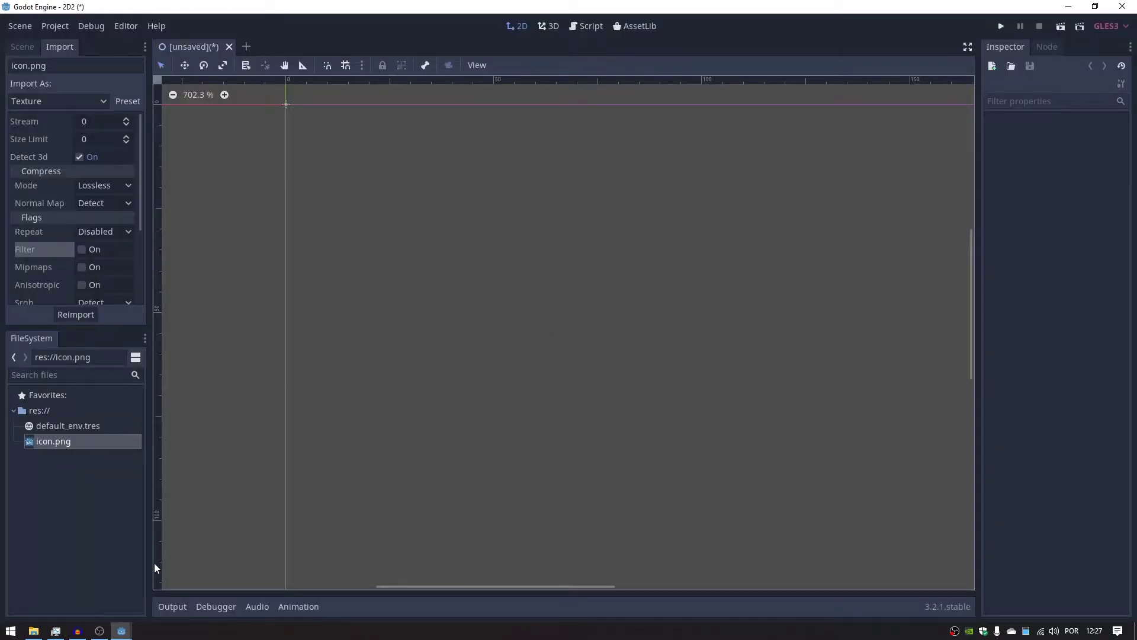
pyautogui.click(33, 630)
# Add the Action RPG Resources folder to the project and expand its World folder
pyautogui.click(586, 182)
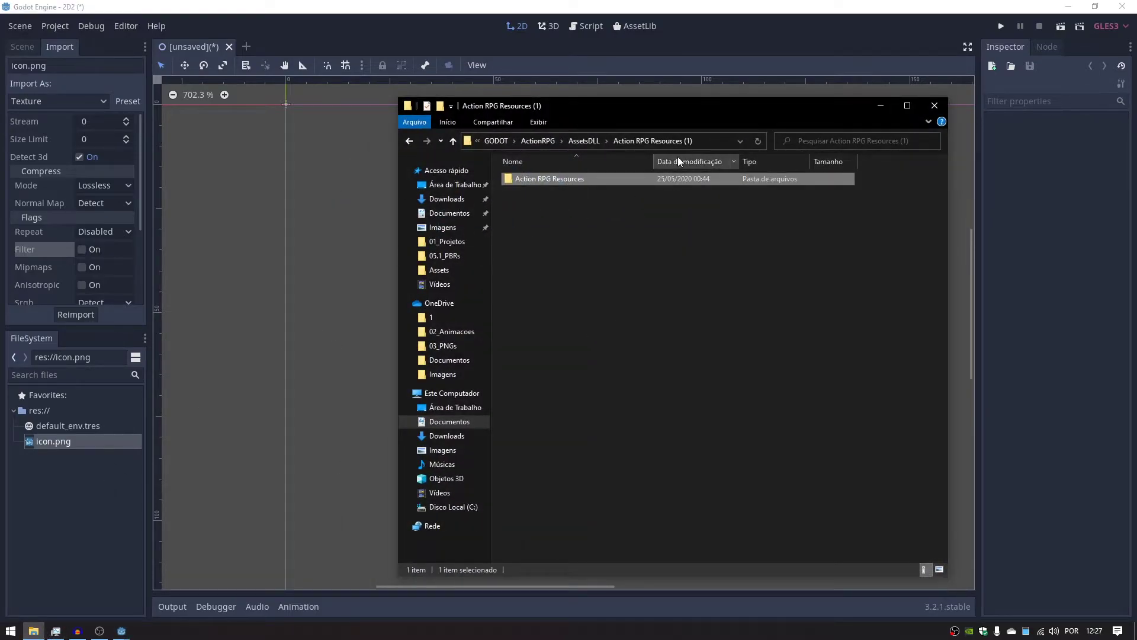
pyautogui.click(876, 105)
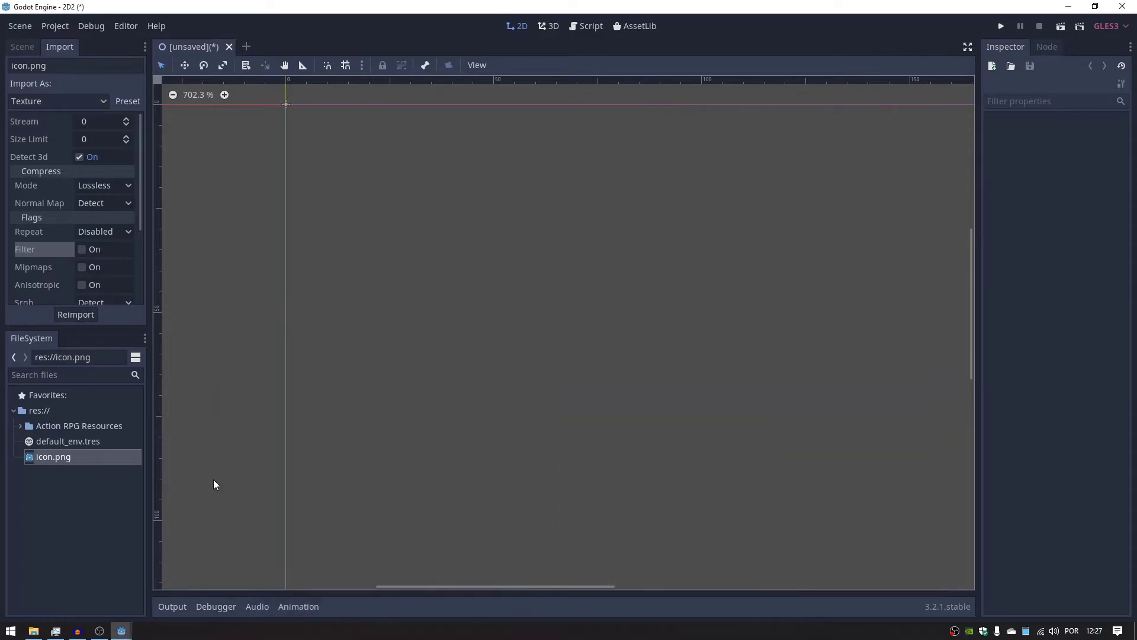
pyautogui.click(22, 425)
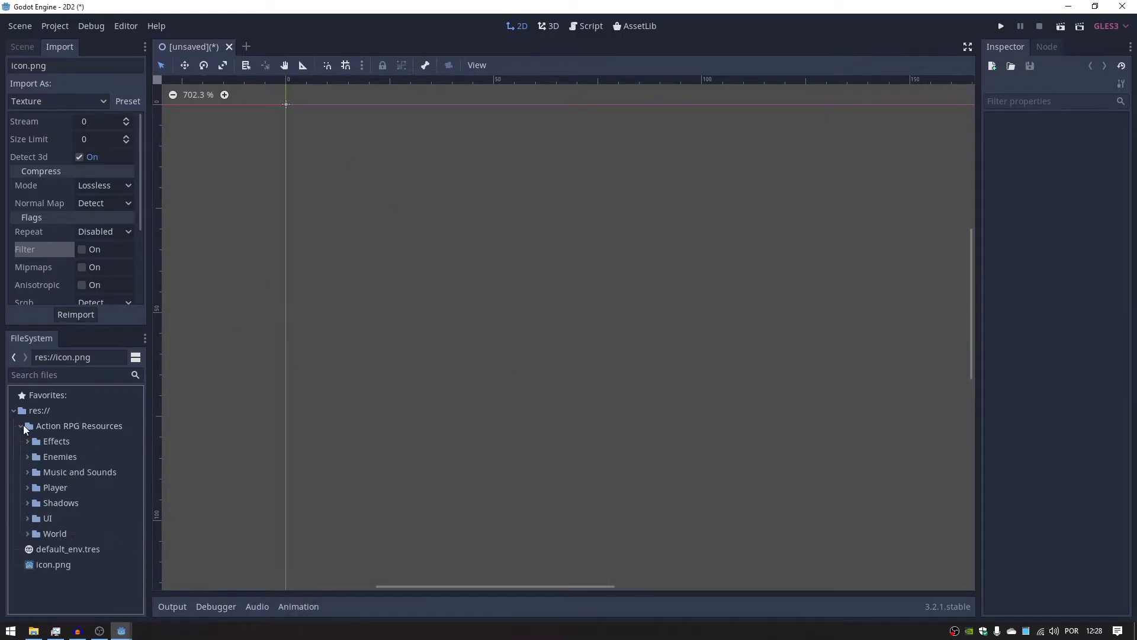
pyautogui.click(27, 531)
# Place Bush.png as a sprite in the scene's lower left and run the scene
pyautogui.scroll(-3, 59, 520)
pyautogui.click(76, 500)
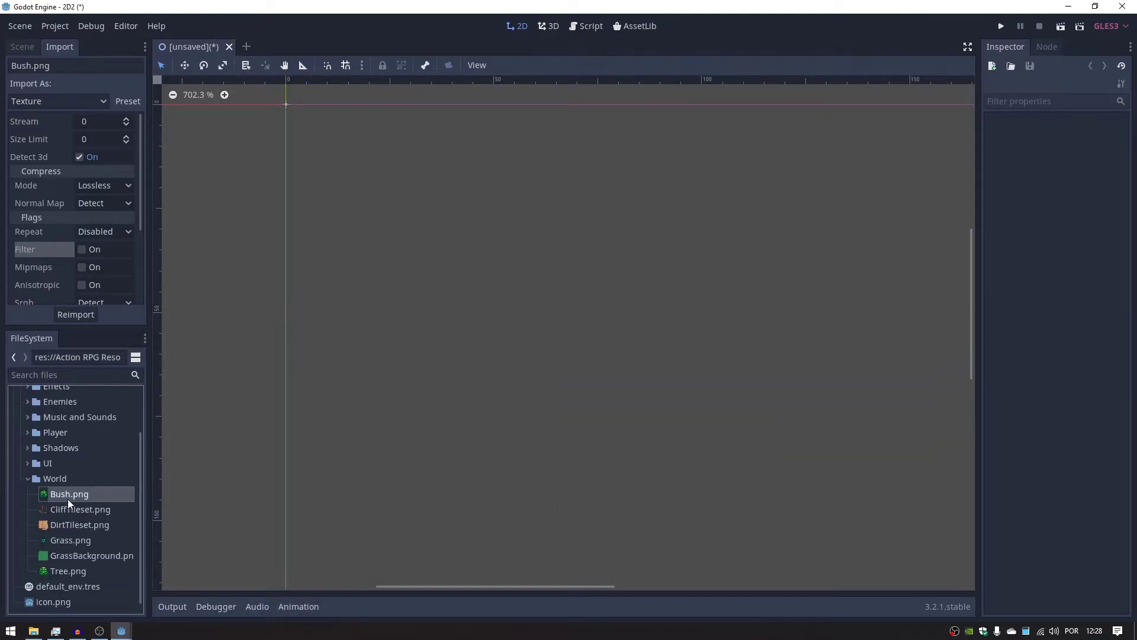
pyautogui.moveTo(68, 499); pyautogui.dragTo(535, 435)
pyautogui.scroll(-2, 617, 429)
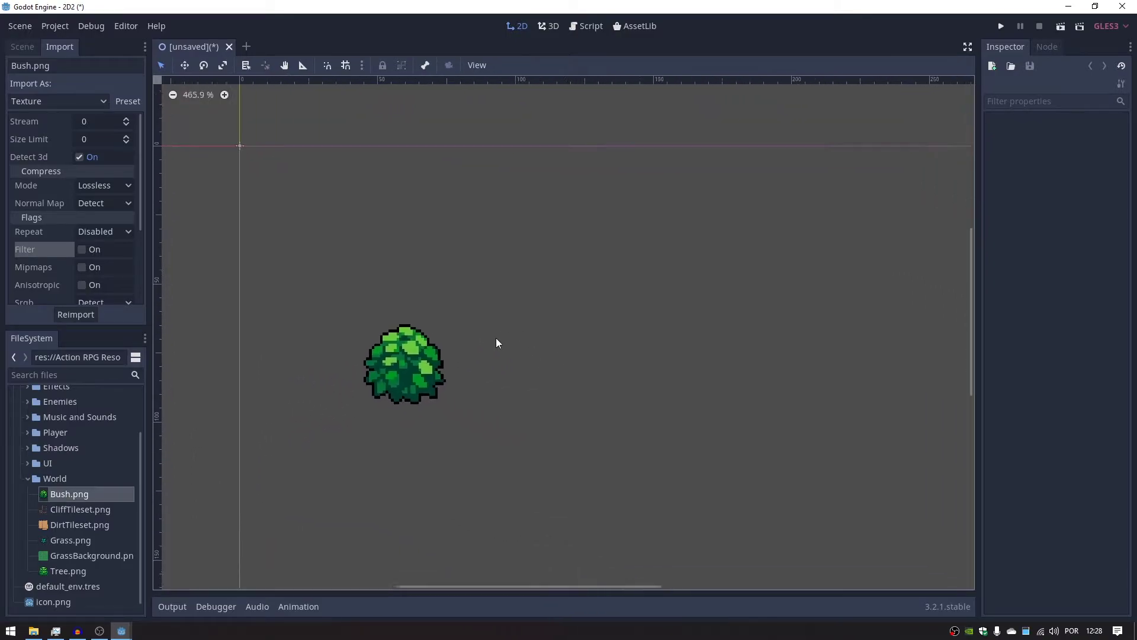
pyautogui.scroll(-2, 496, 337)
pyautogui.moveTo(397, 318); pyautogui.dragTo(387, 392)
pyautogui.click(509, 424)
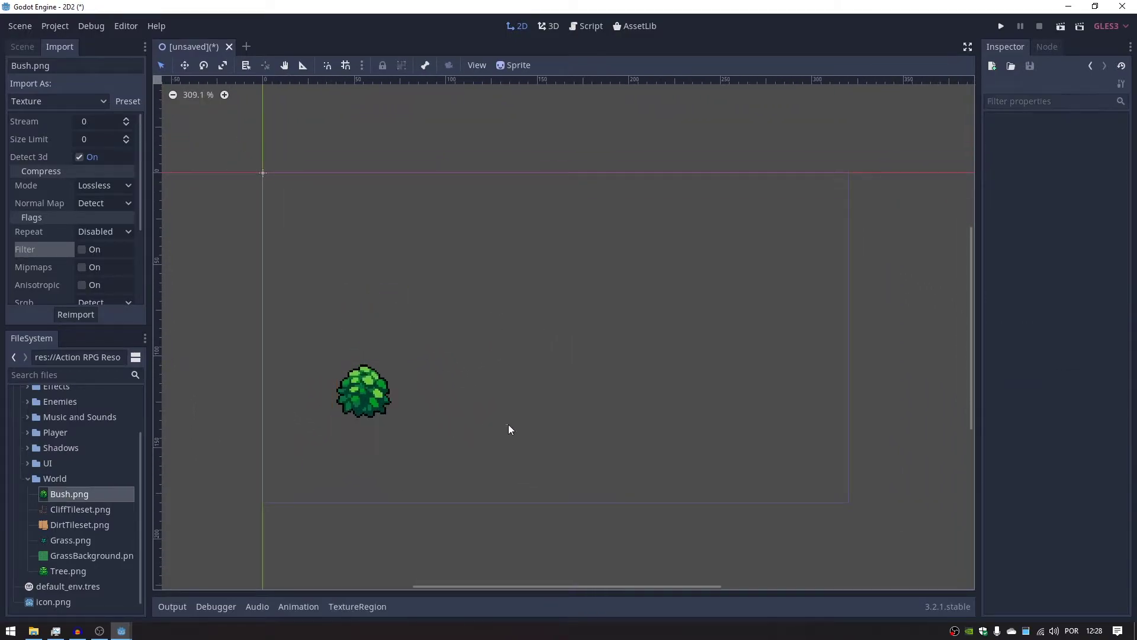
pyautogui.click(1001, 26)
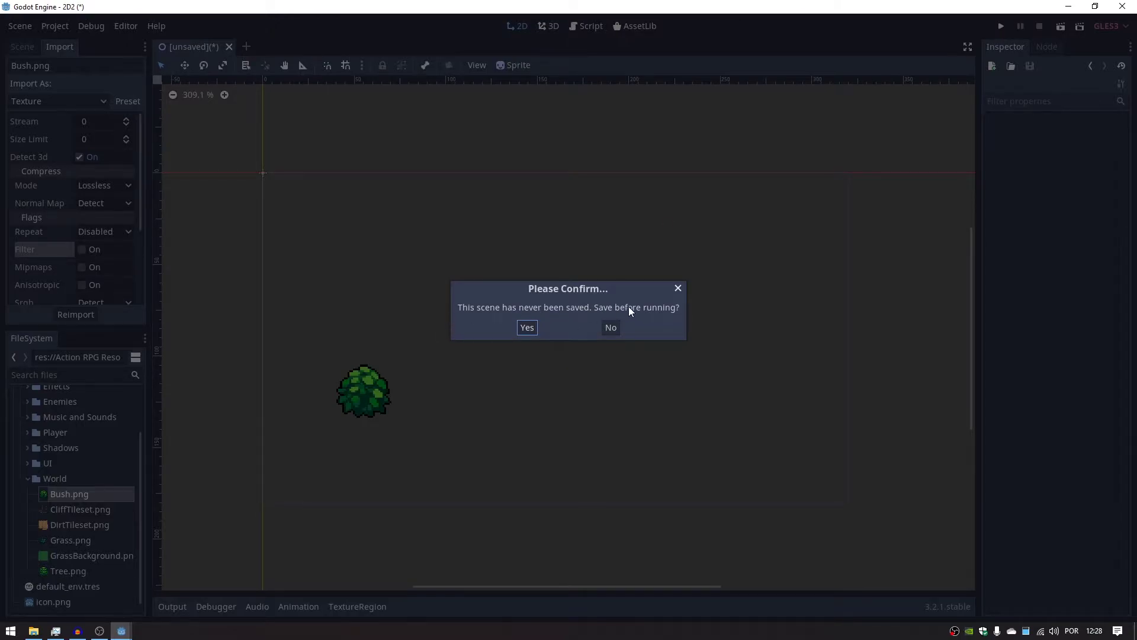
# Save the scene as Mundo2D.tscn, check the bush in the running game, then close it
pyautogui.click(531, 332)
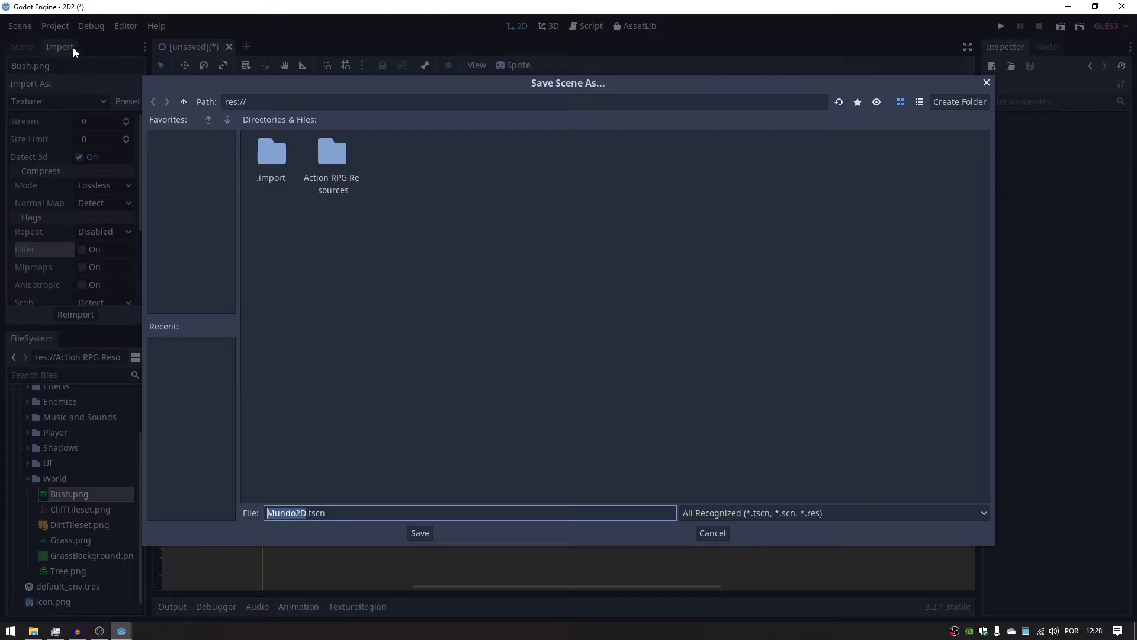
pyautogui.click(425, 535)
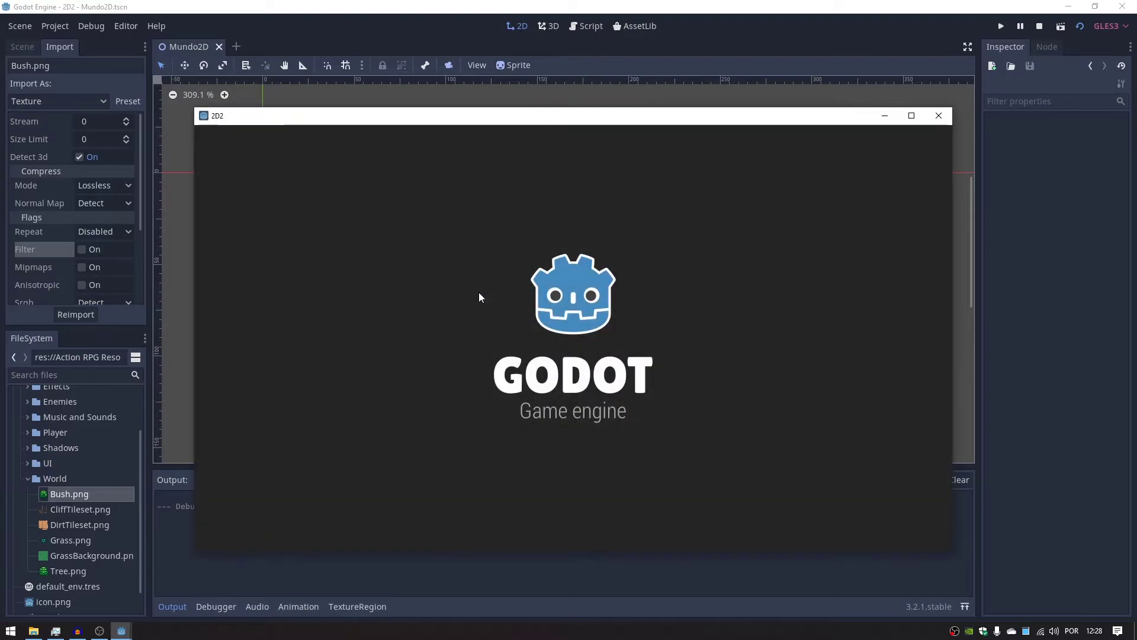
pyautogui.moveTo(640, 119); pyautogui.dragTo(641, 104)
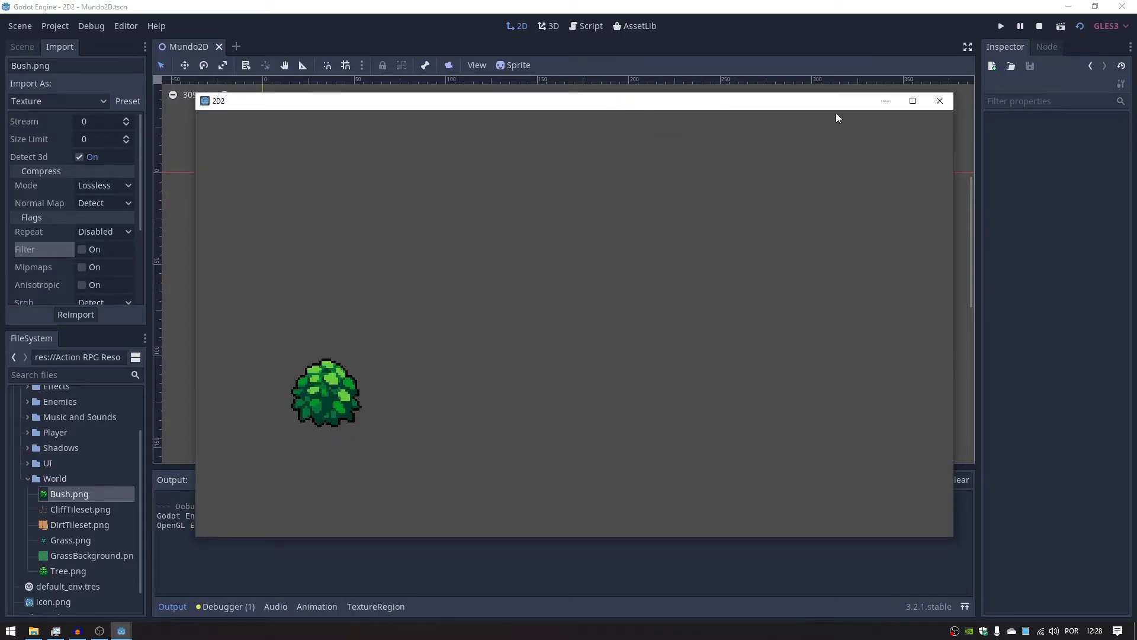
pyautogui.click(939, 101)
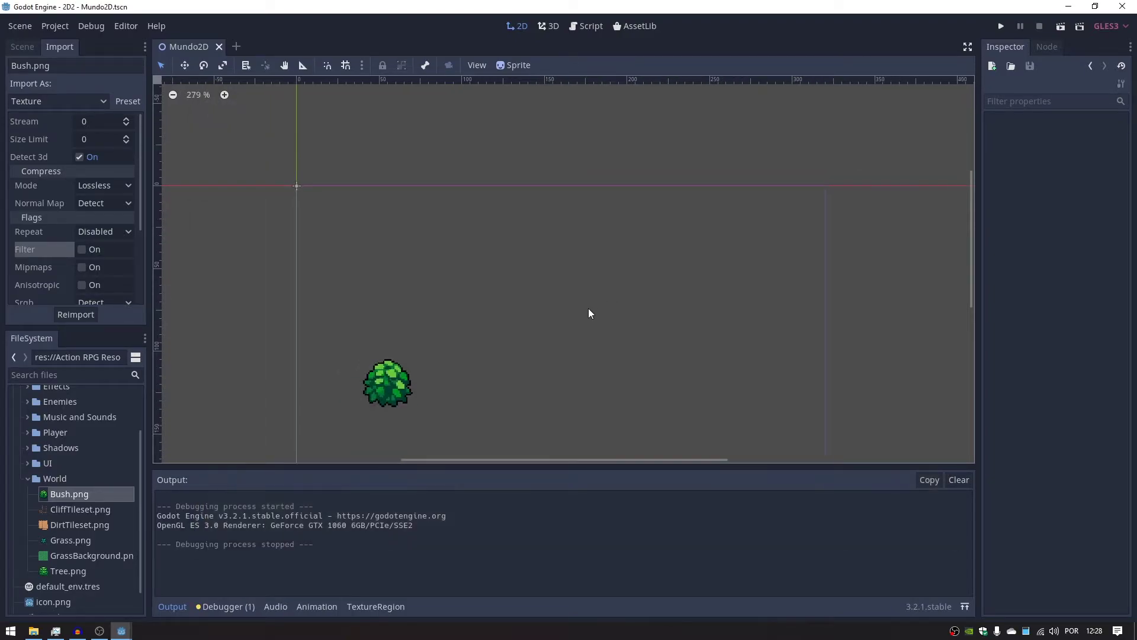
# Locate Player.png in the Player folder and add a KinematicBody2D node to Mundo2D
pyautogui.click(28, 433)
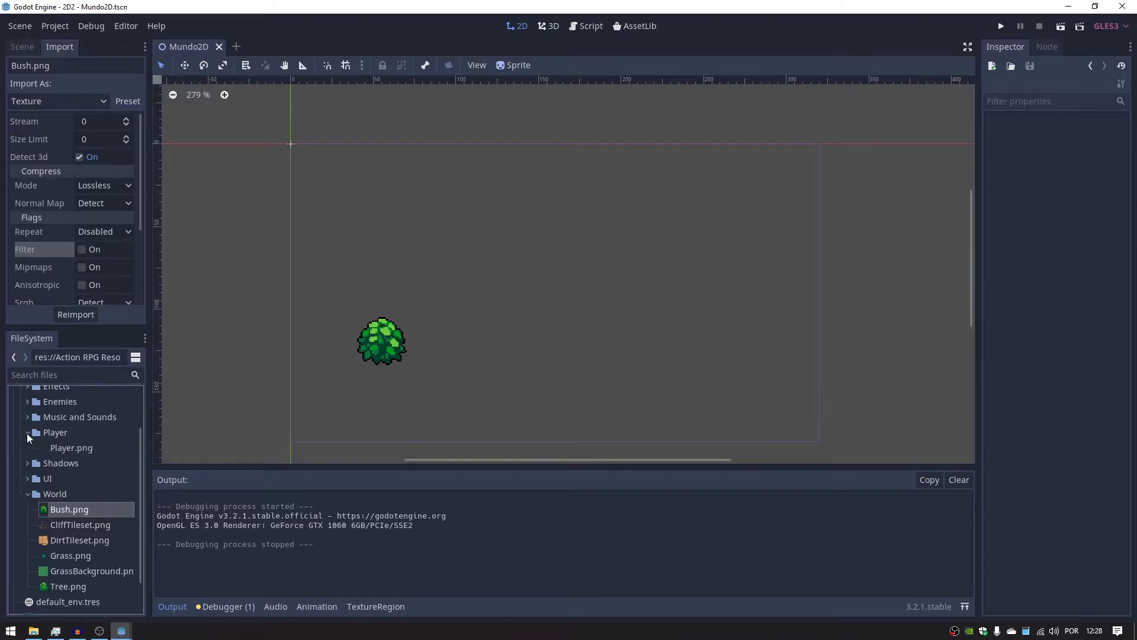
pyautogui.click(83, 448)
pyautogui.click(22, 46)
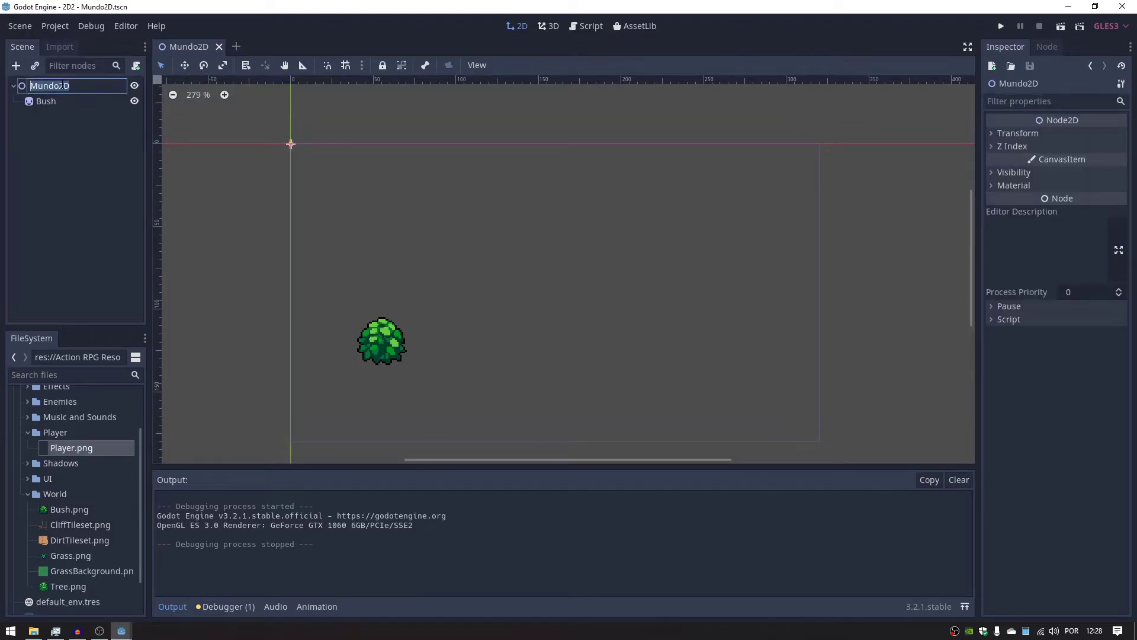
pyautogui.click(72, 113)
pyautogui.click(26, 86)
pyautogui.click(16, 65)
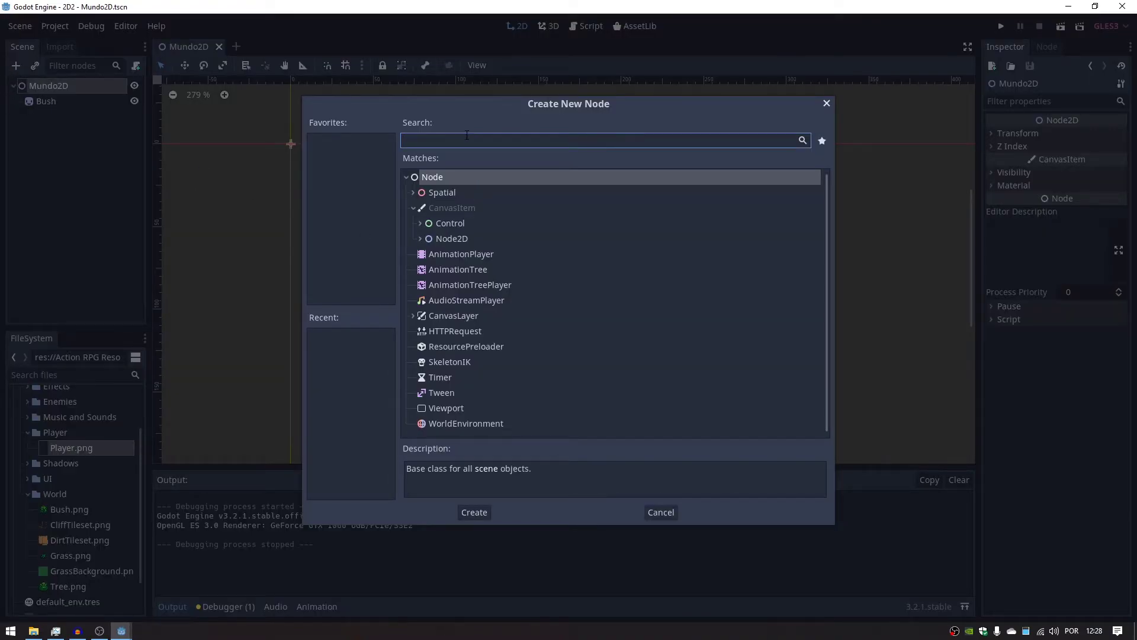
pyautogui.write('kinema')
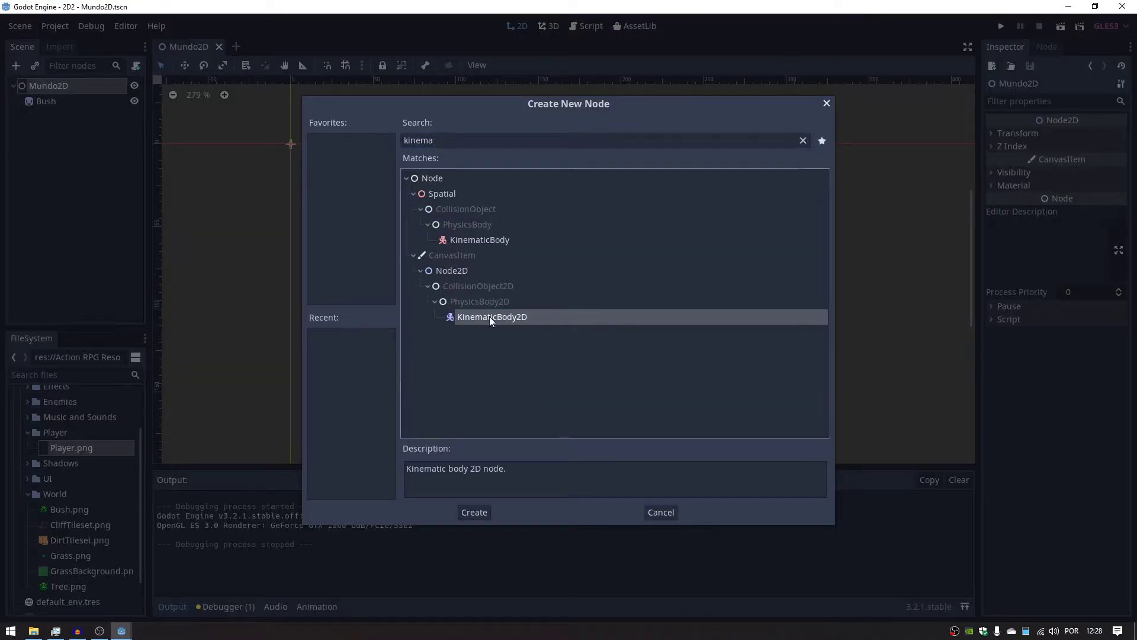
pyautogui.doubleClick(489, 316)
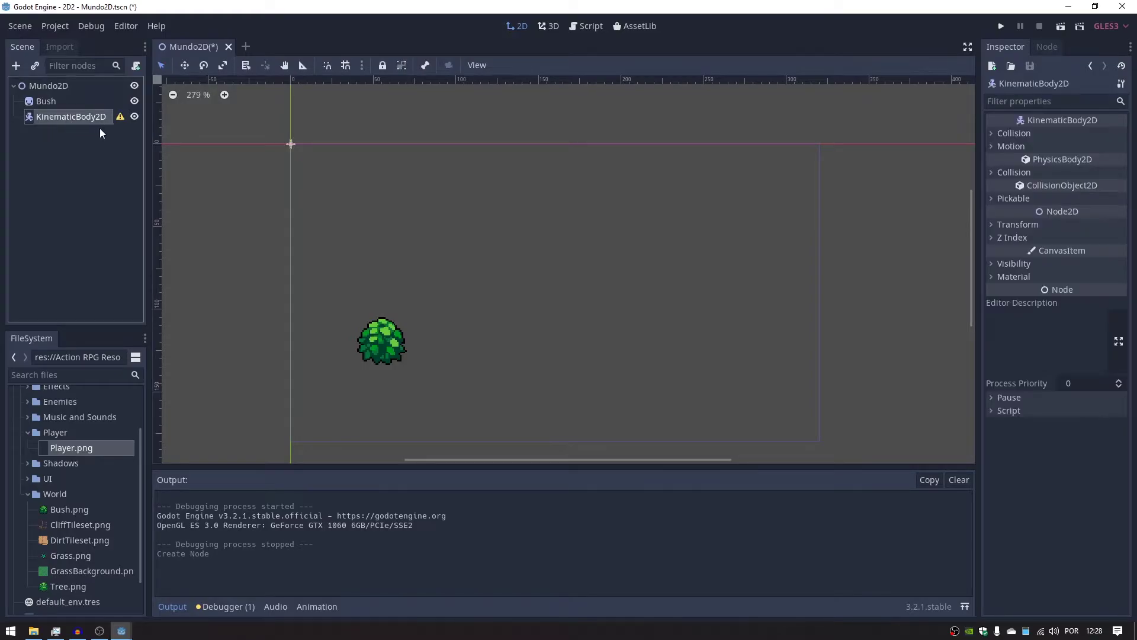
# Add a Sprite node as a child of KinematicBody2D
pyautogui.click(17, 67)
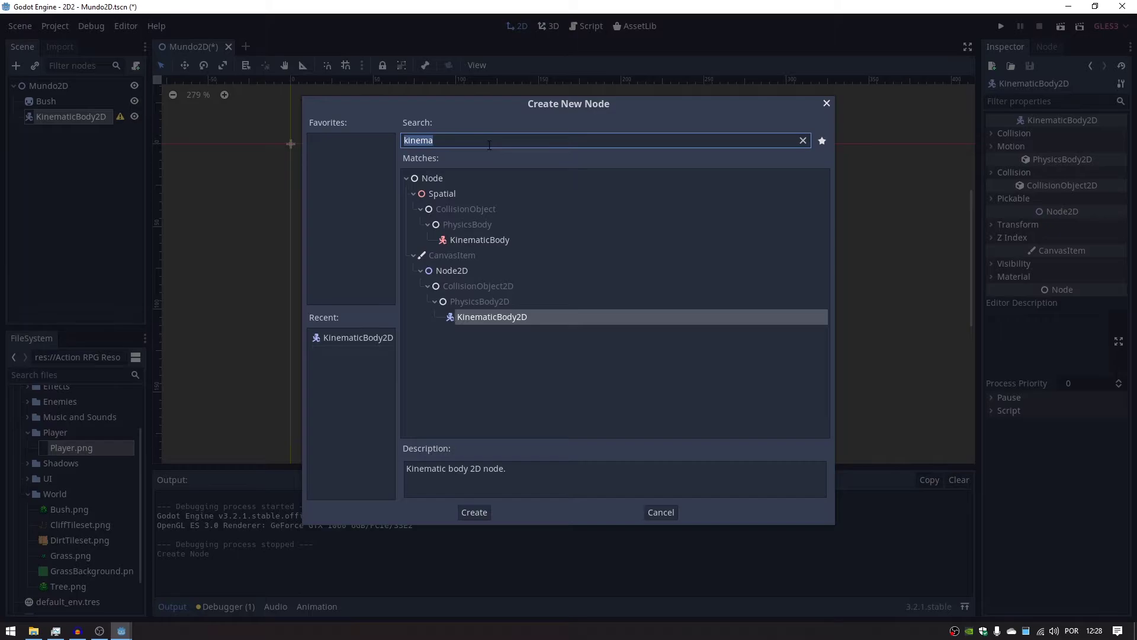
pyautogui.write('sprite')
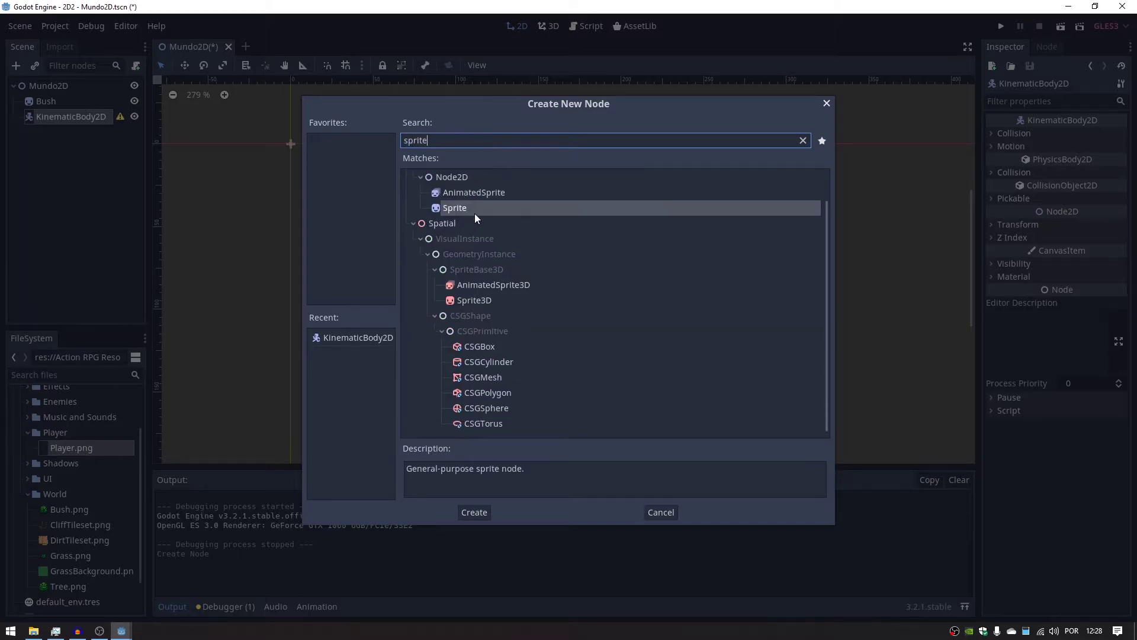
pyautogui.doubleClick(462, 208)
pyautogui.click(92, 194)
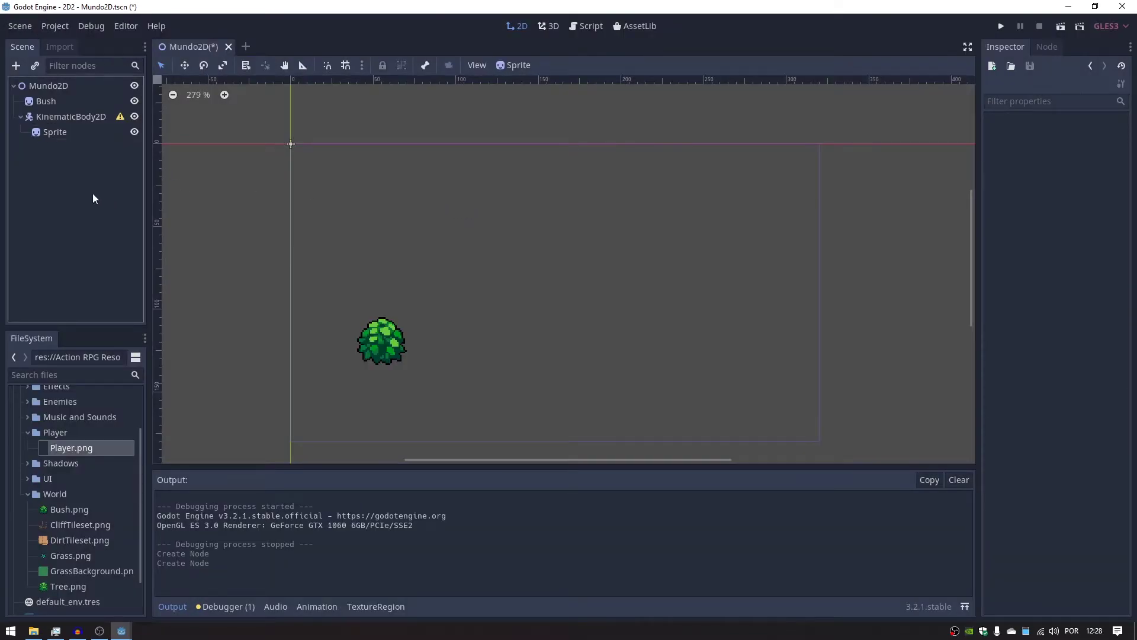
pyautogui.click(76, 133)
# Assign Player.png as the Sprite's texture and centre the sprite sheet in view
pyautogui.click(1104, 135)
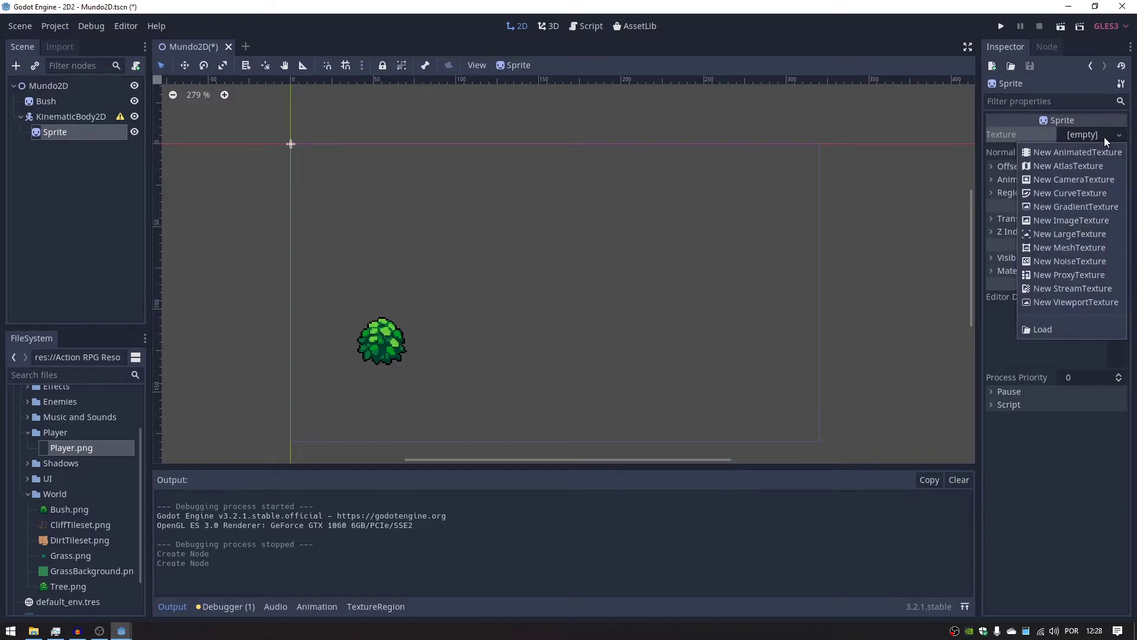
pyautogui.click(1104, 135)
pyautogui.click(1095, 130)
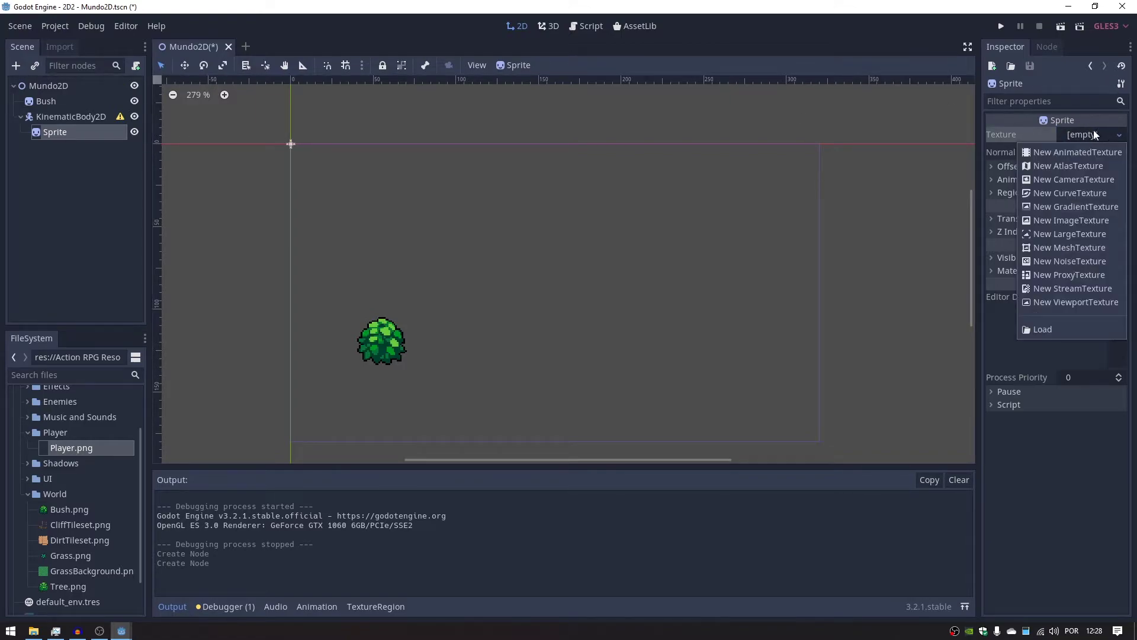
pyautogui.click(927, 138)
pyautogui.moveTo(82, 446); pyautogui.dragTo(1048, 143)
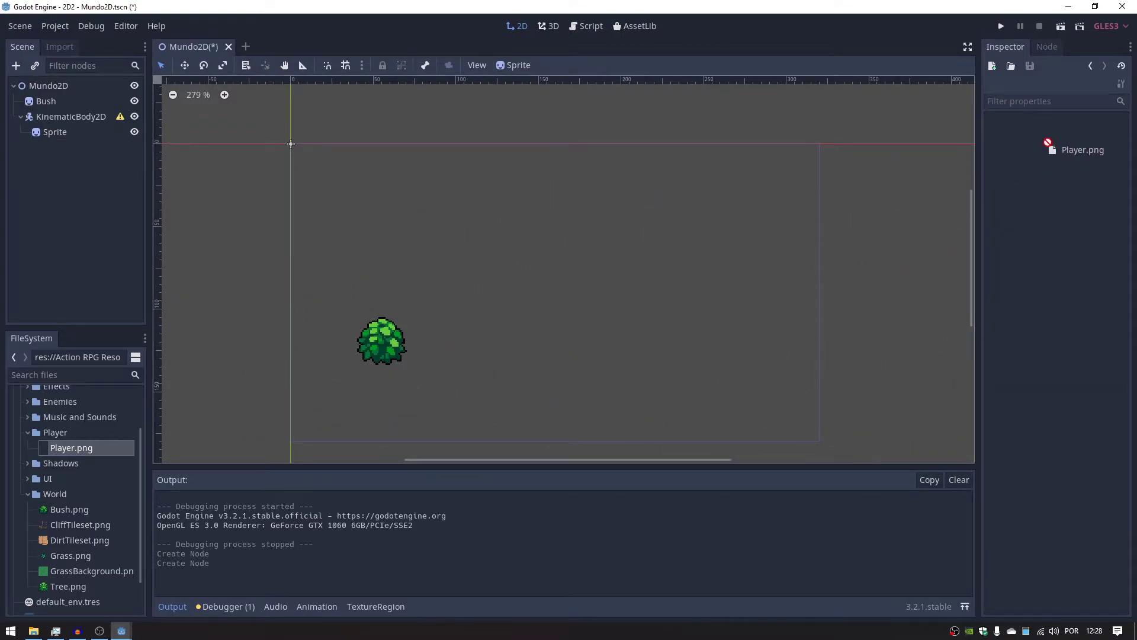
pyautogui.click(52, 133)
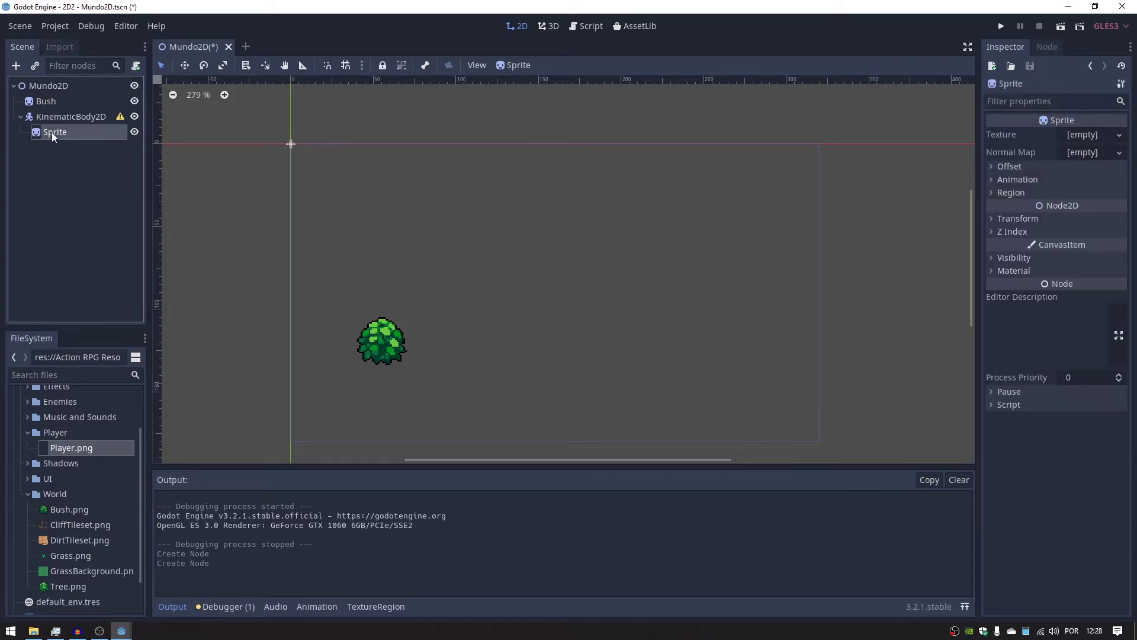
pyautogui.moveTo(74, 444); pyautogui.dragTo(1074, 140)
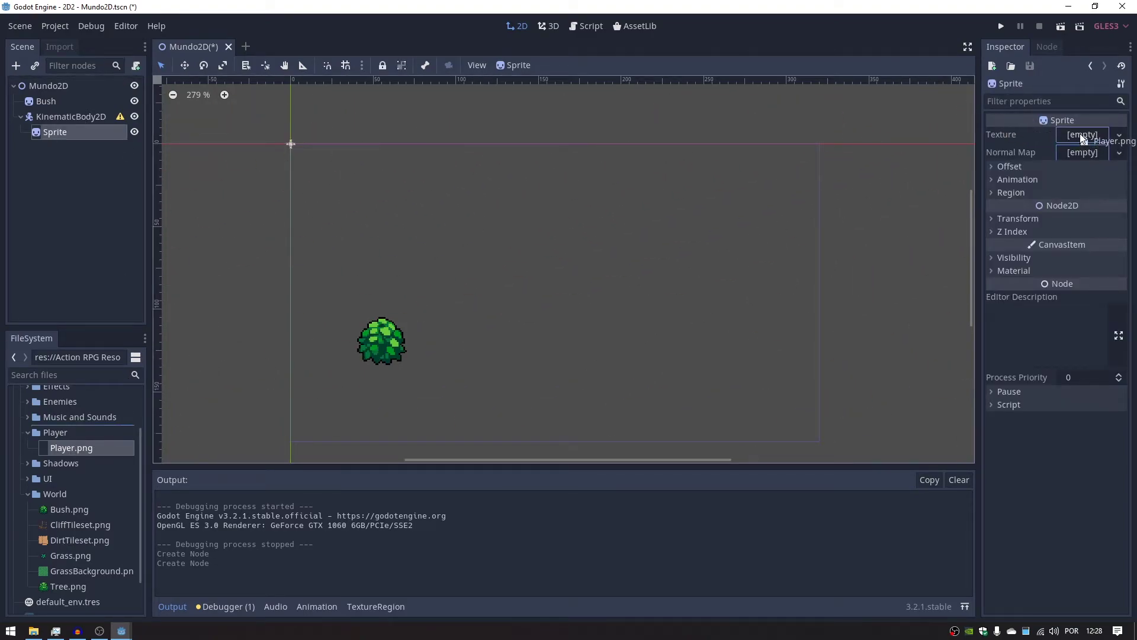
pyautogui.moveTo(435, 217); pyautogui.dragTo(587, 307, button='middle')
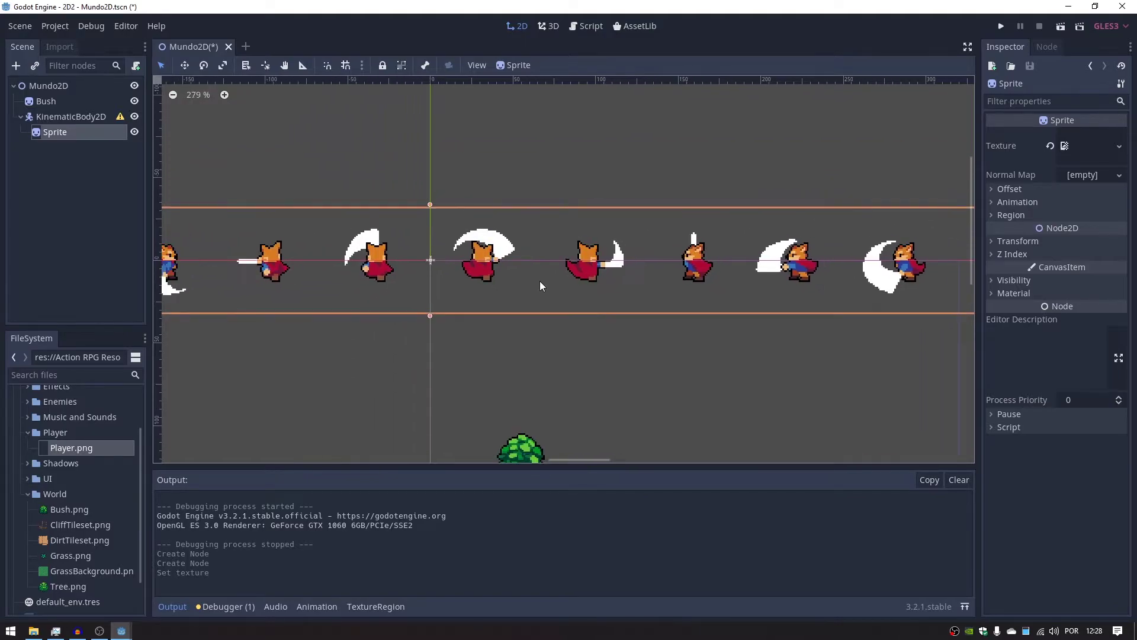
pyautogui.moveTo(841, 266); pyautogui.dragTo(830, 260, button='middle')
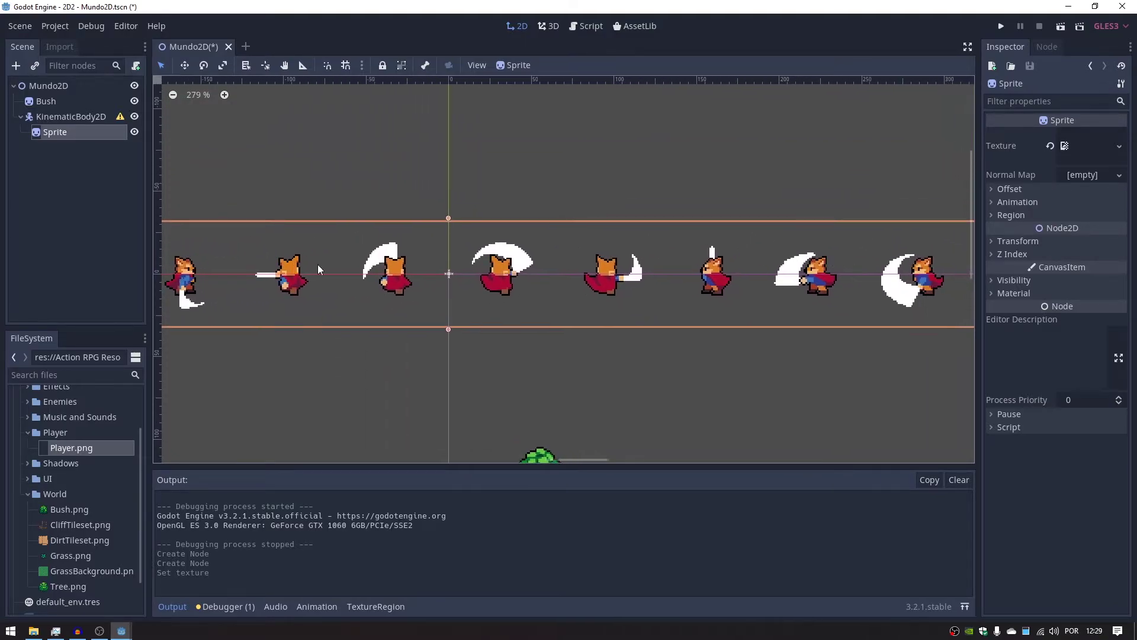
pyautogui.moveTo(588, 222); pyautogui.dragTo(655, 227, button='middle')
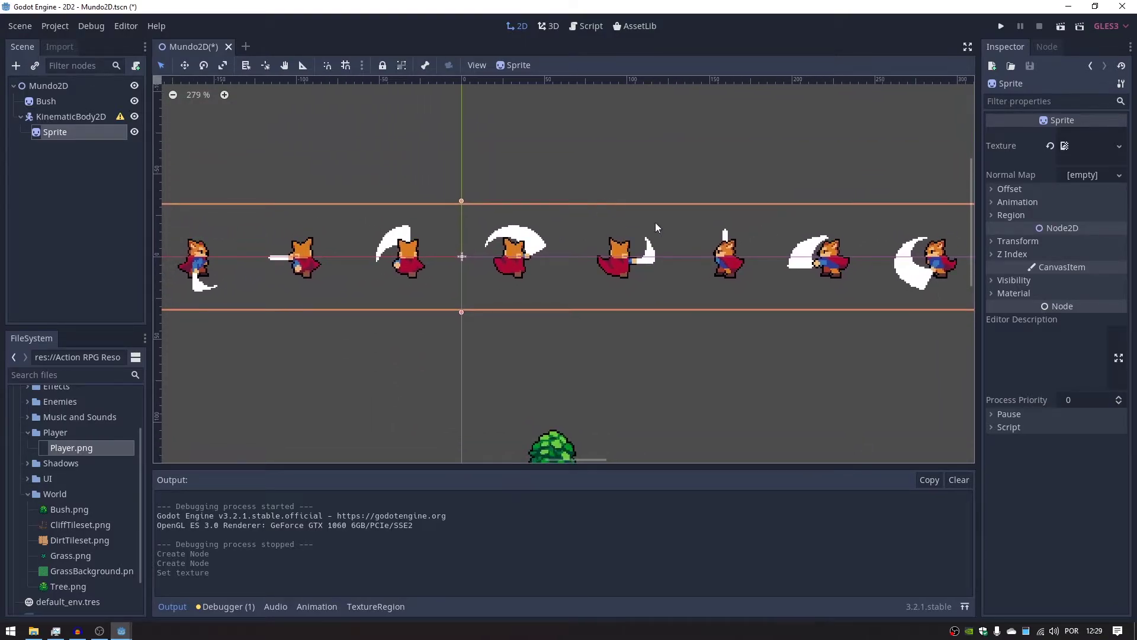
# Set the Sprite's Hframes to 60 so a single player figure shows at frame 0
pyautogui.click(994, 203)
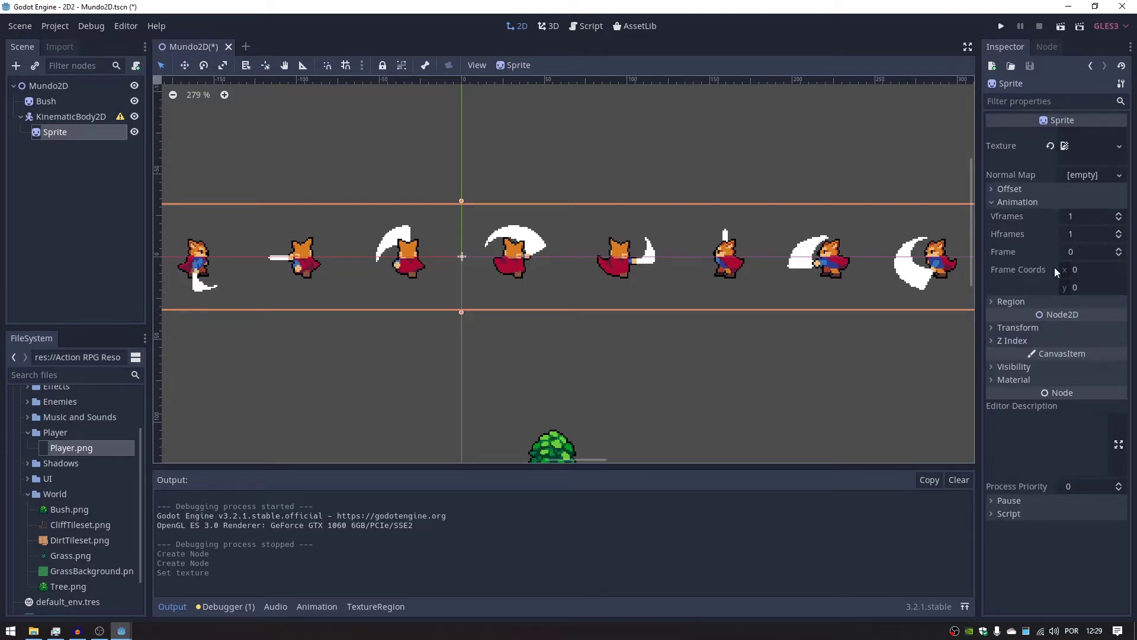
pyautogui.moveTo(1119, 232); pyautogui.dragTo(1121, 235)
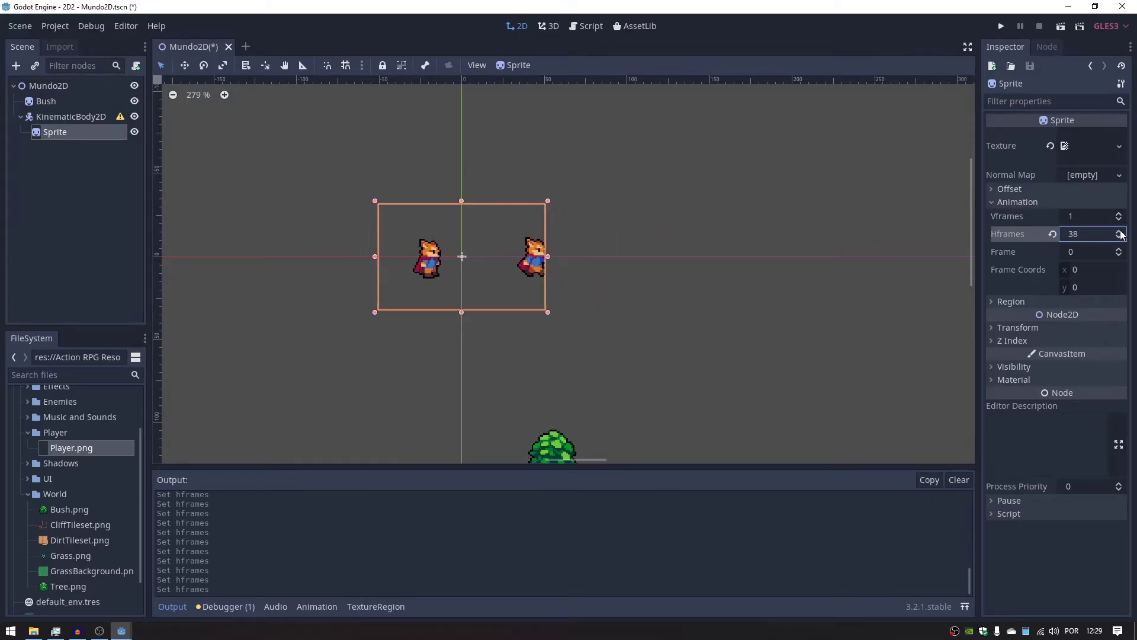
pyautogui.moveTo(1121, 235); pyautogui.dragTo(1121, 235)
pyautogui.click(1100, 235)
pyautogui.write('60')
pyautogui.press('Return')
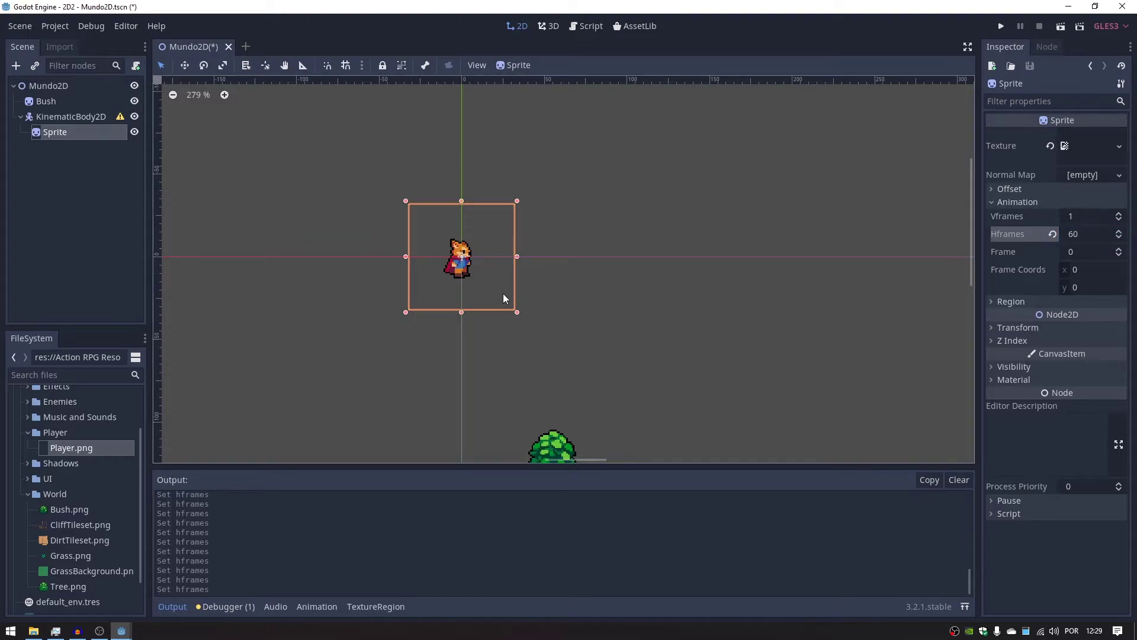
pyautogui.scroll(3, 505, 284)
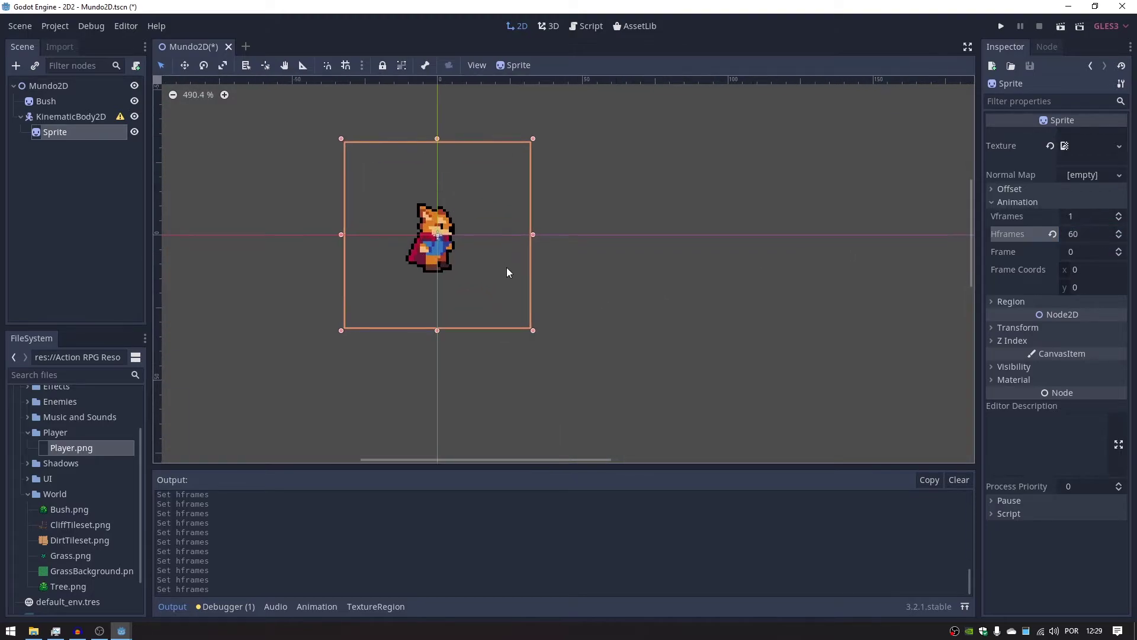
pyautogui.click(1079, 253)
pyautogui.moveTo(1119, 253); pyautogui.dragTo(1119, 253)
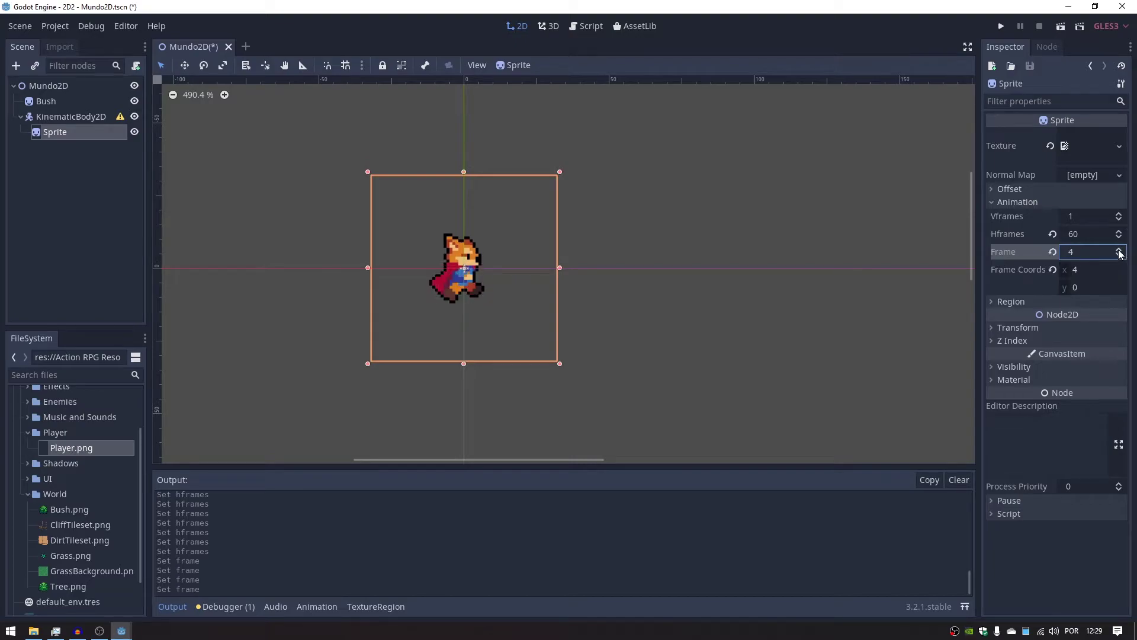
pyautogui.scroll(-1, 531, 306)
pyautogui.scroll(-1, 575, 327)
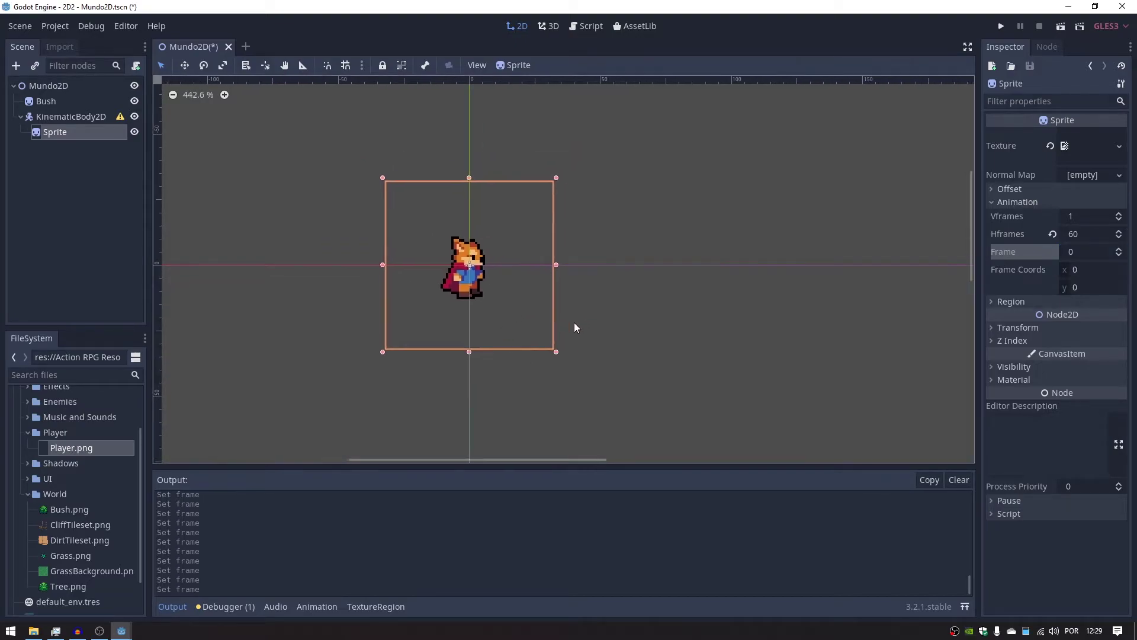
pyautogui.click(80, 122)
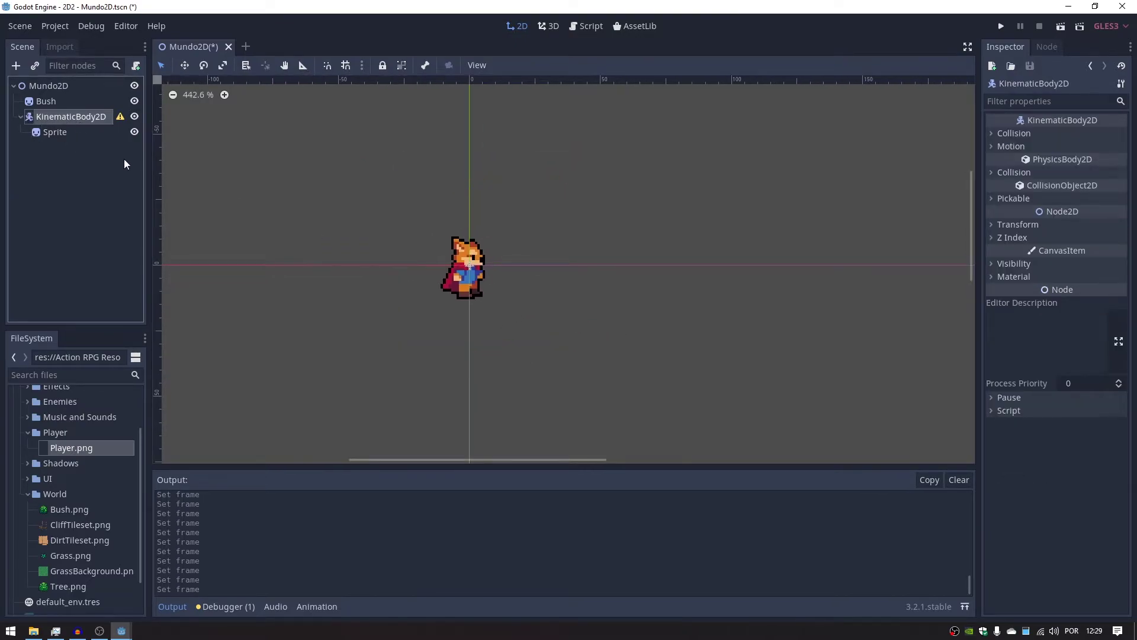
# Group the KinematicBody2D so its Sprite child moves with it as one
pyautogui.click(400, 64)
pyautogui.click(62, 133)
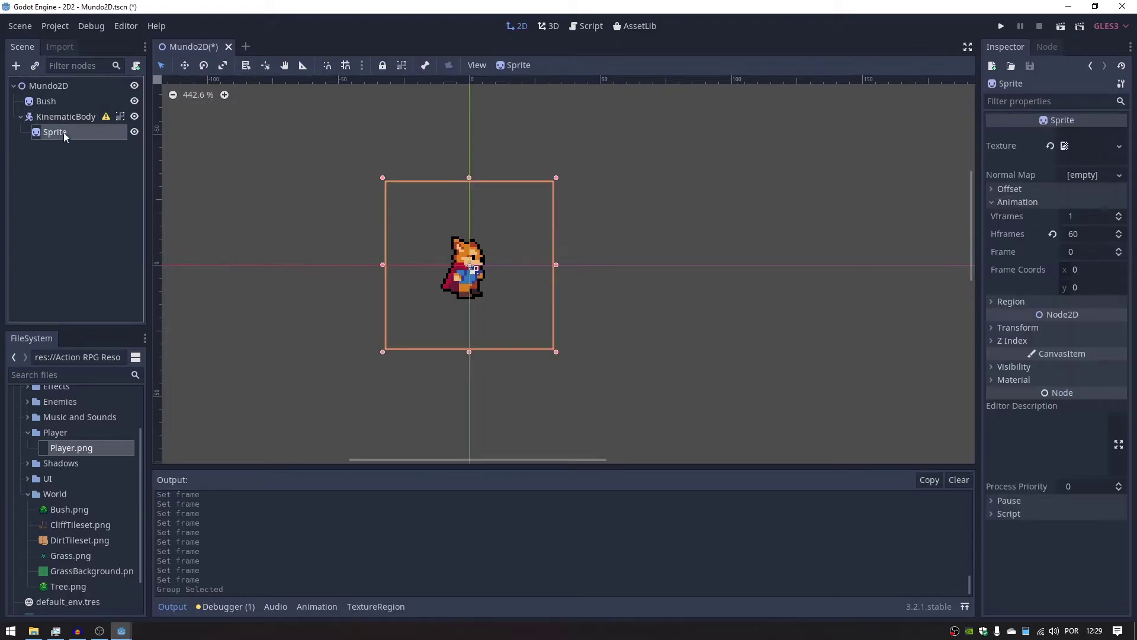
pyautogui.moveTo(488, 287); pyautogui.dragTo(638, 337)
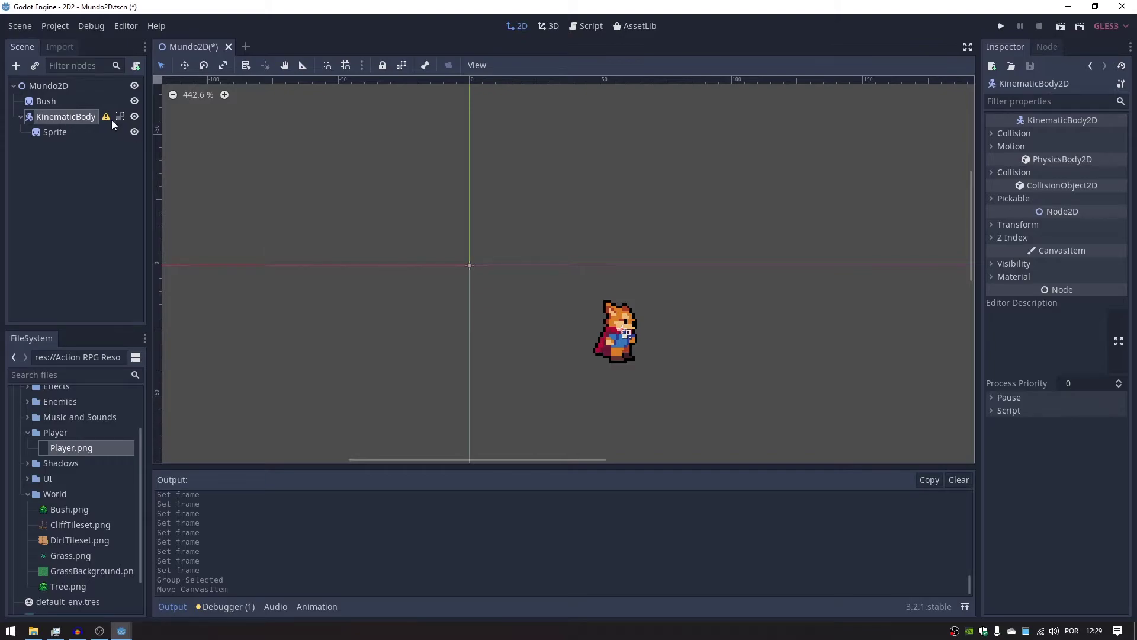
pyautogui.hotkey('ctrl', 'z')
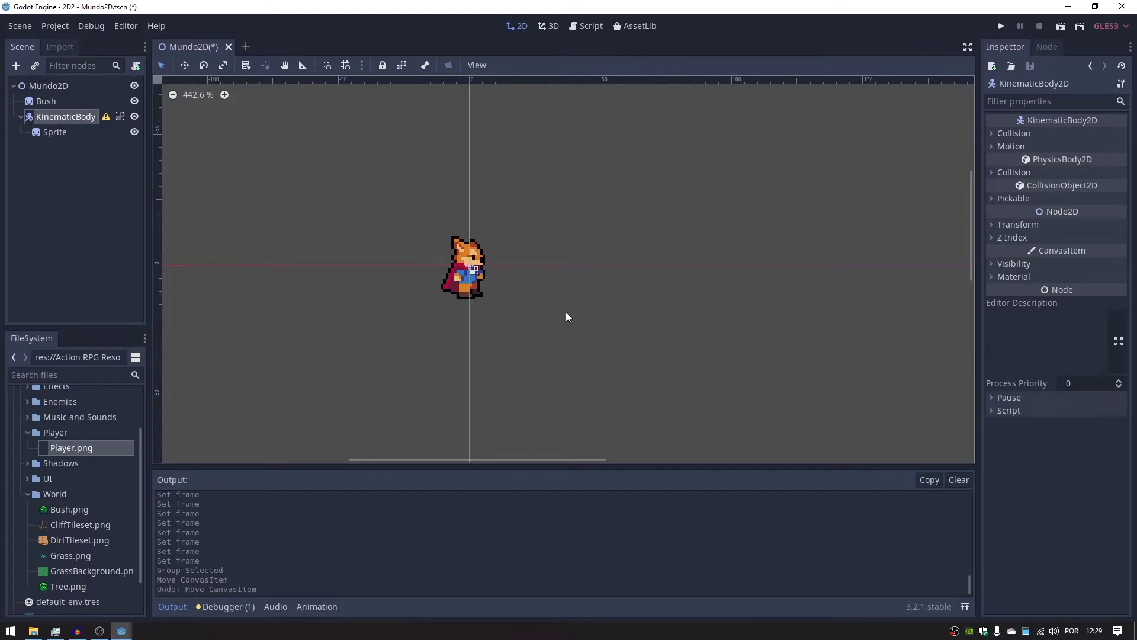
# Move the player character down-right of the origin so it sits above the bush
pyautogui.scroll(-2, 598, 338)
pyautogui.moveTo(598, 338); pyautogui.dragTo(319, 191, button='middle')
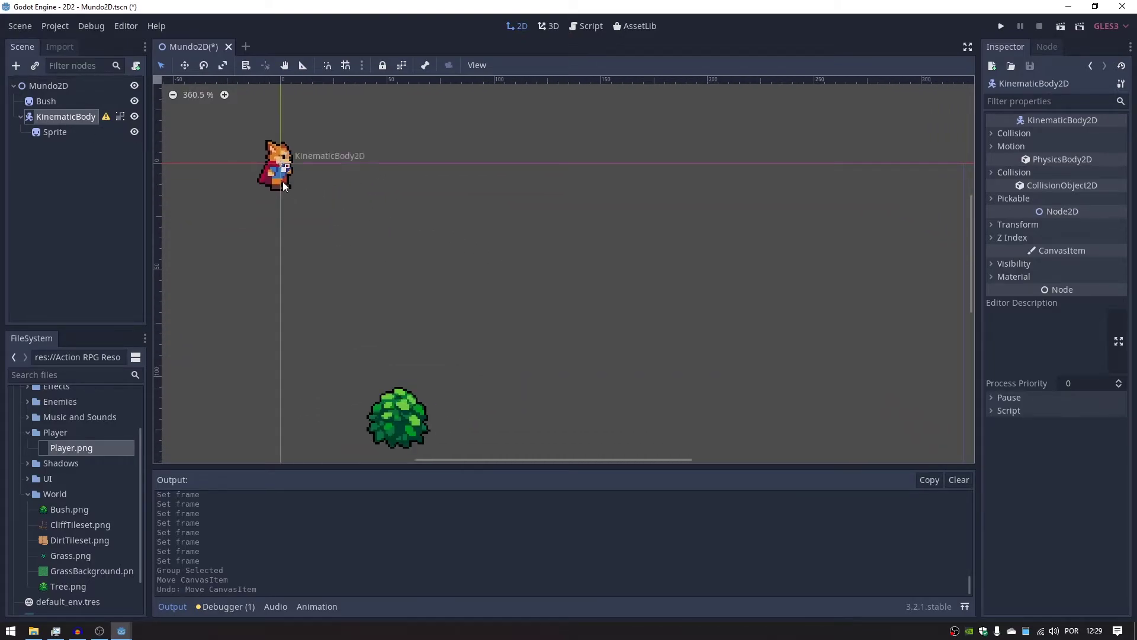
pyautogui.moveTo(283, 186); pyautogui.dragTo(393, 269)
pyautogui.click(524, 338)
pyautogui.moveTo(462, 322); pyautogui.dragTo(460, 291, button='middle')
pyautogui.click(401, 245)
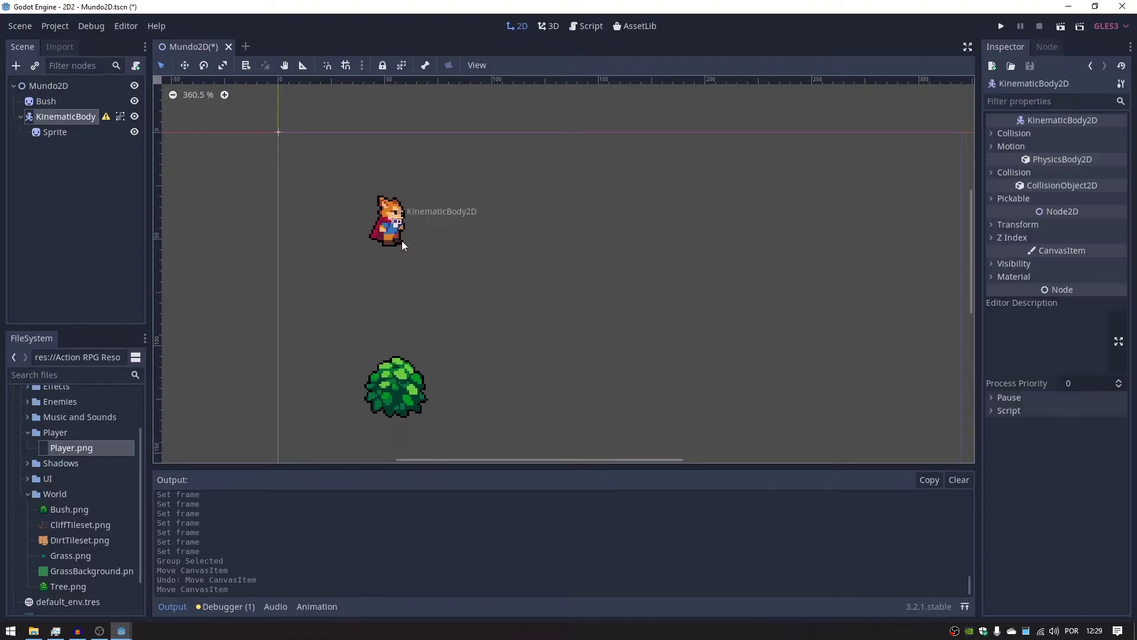
pyautogui.click(128, 201)
pyautogui.click(55, 131)
pyautogui.click(65, 116)
pyautogui.click(65, 132)
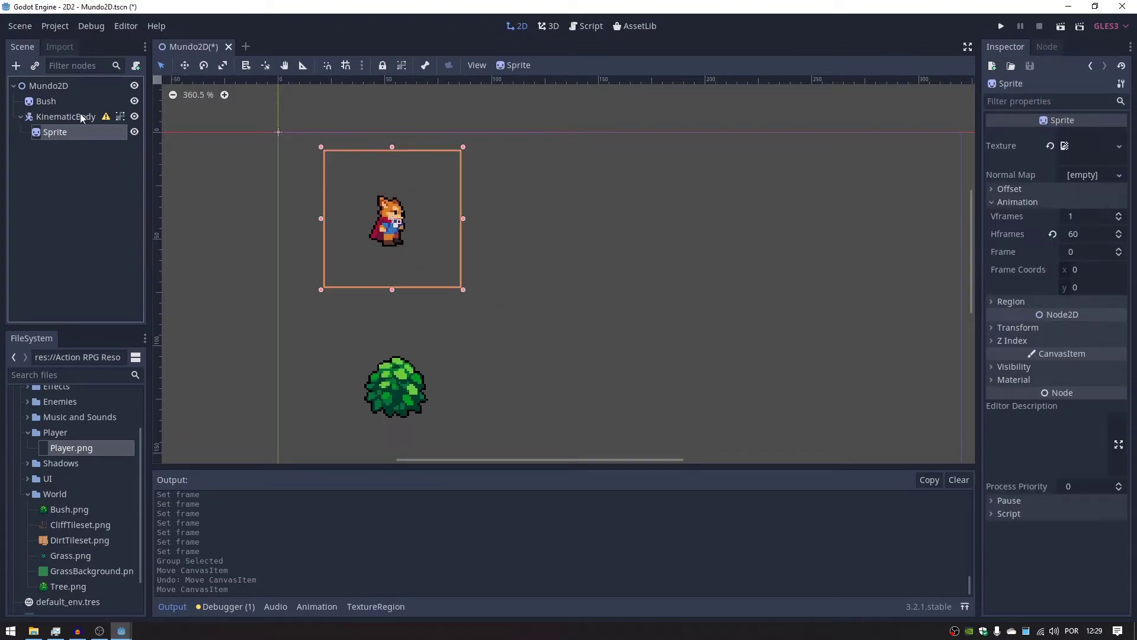
pyautogui.click(80, 116)
pyautogui.click(216, 204)
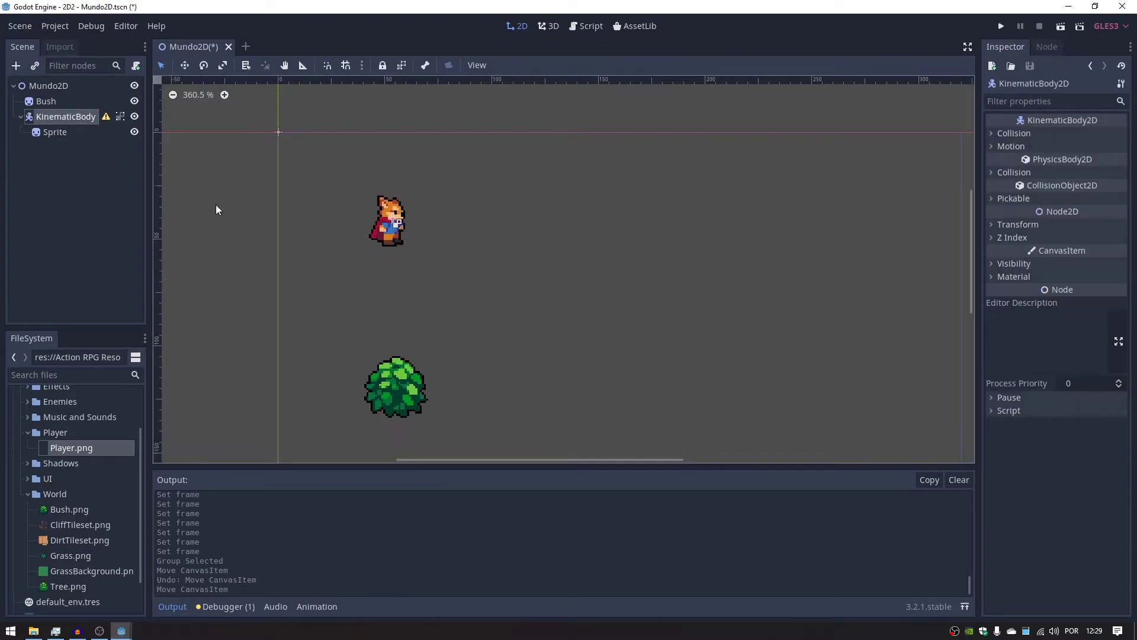
# Set Mundo2D.tscn as the project's main scene and launch the game
pyautogui.click(1001, 23)
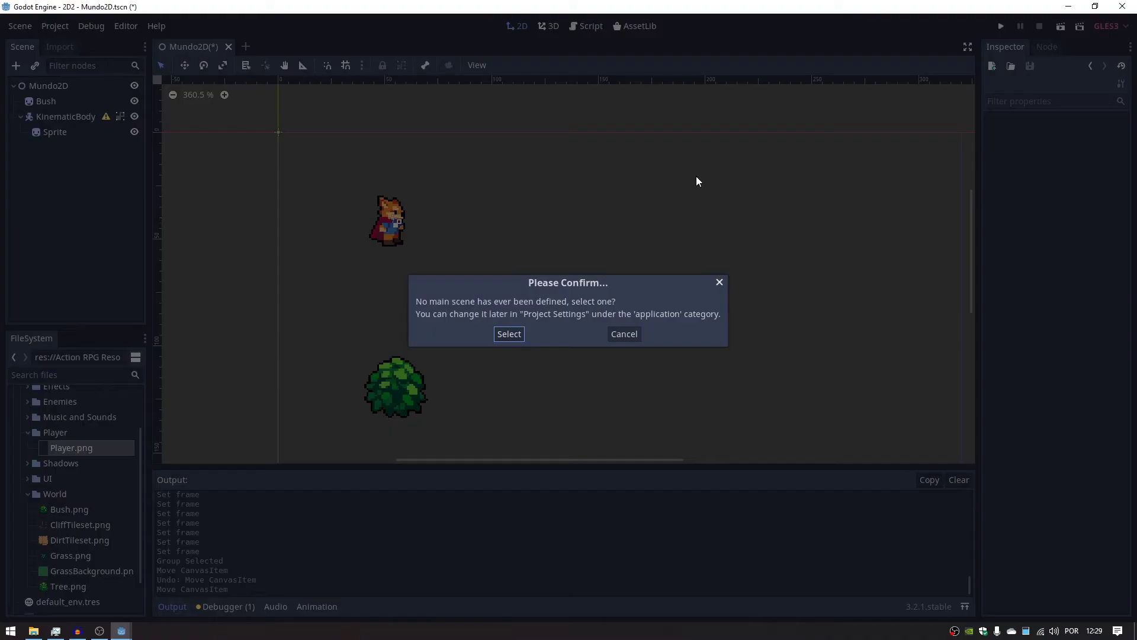
pyautogui.click(508, 335)
pyautogui.click(385, 155)
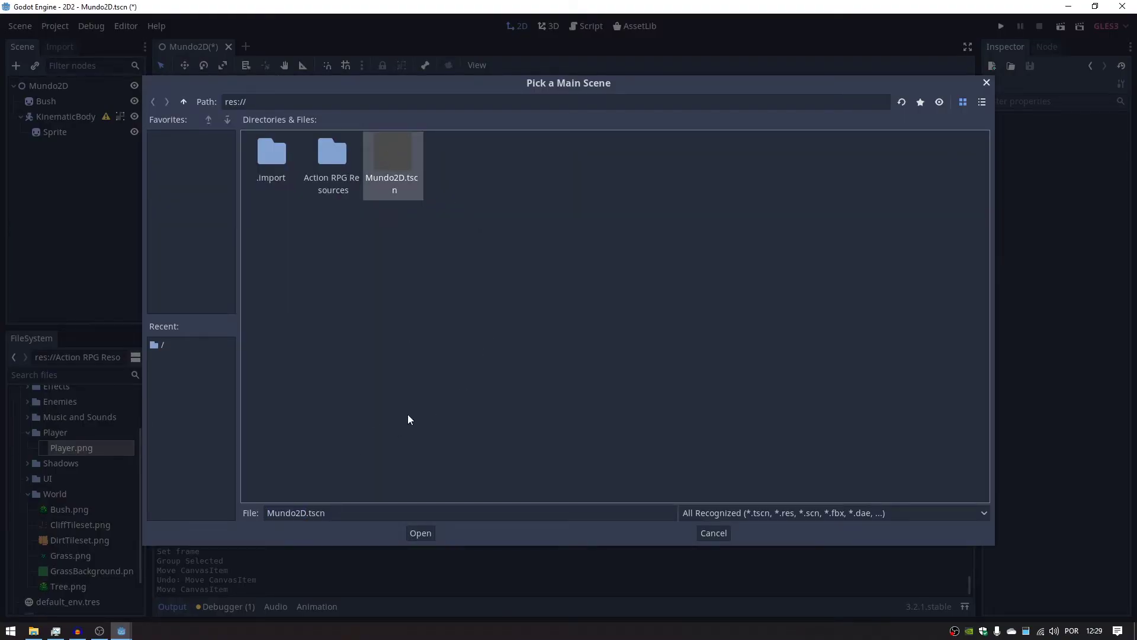
pyautogui.doubleClick(391, 161)
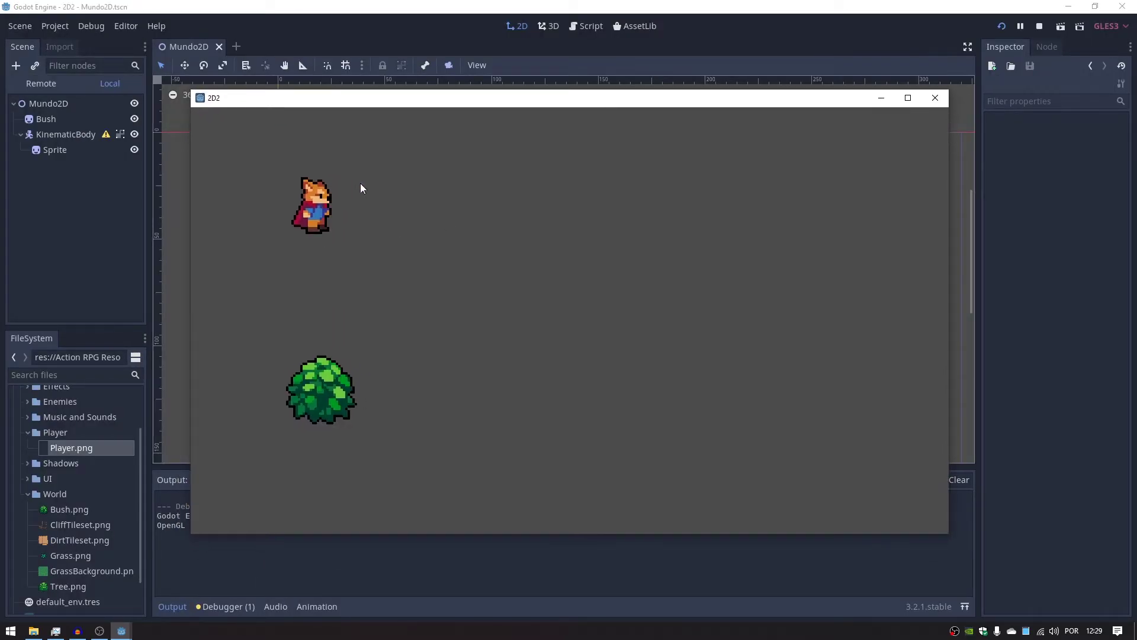
# Close the game window and select the KinematicBody2D node
pyautogui.click(935, 98)
pyautogui.click(401, 222)
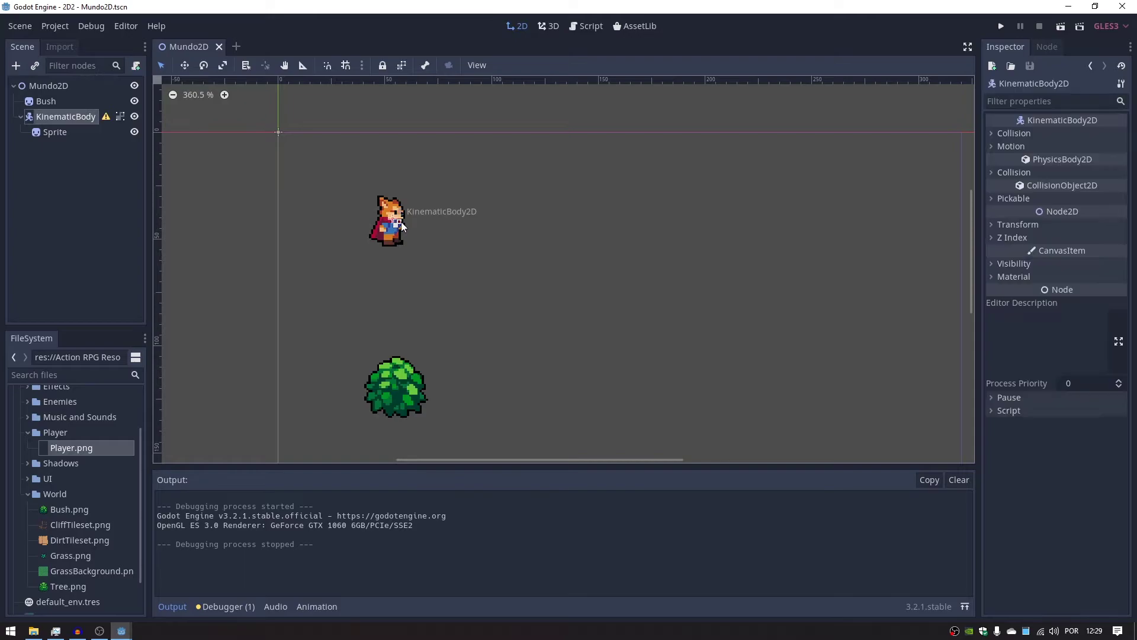
pyautogui.click(503, 289)
pyautogui.click(384, 228)
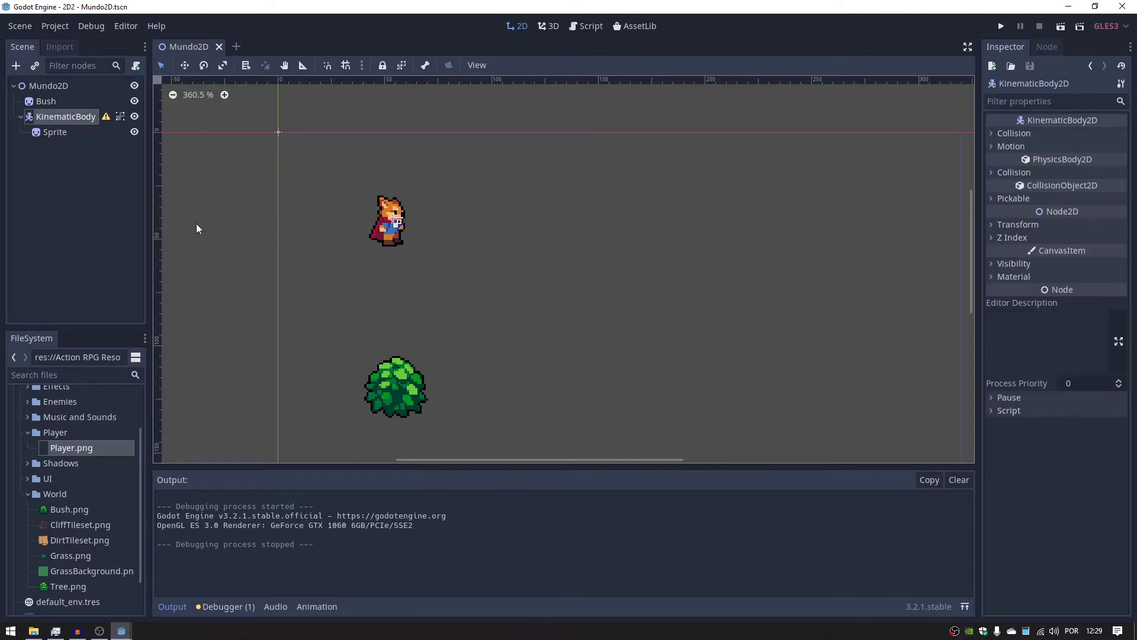
# Attach a new script named Jogador.gd, saved in Action RPG Resources/Player, to the KinematicBody2D
pyautogui.click(75, 119)
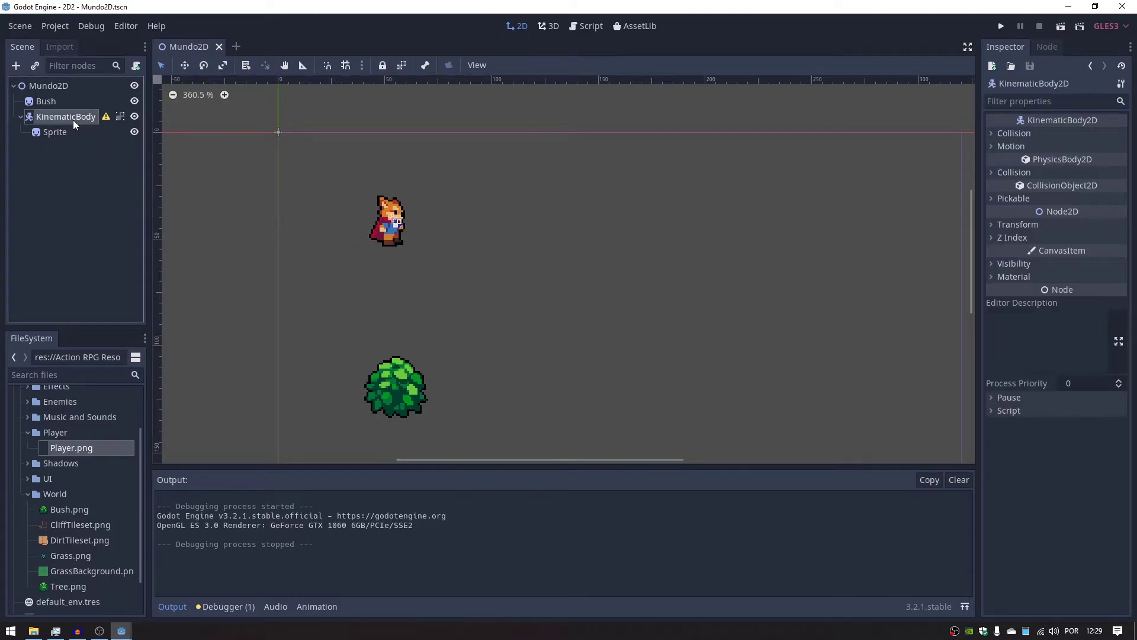
pyautogui.click(136, 65)
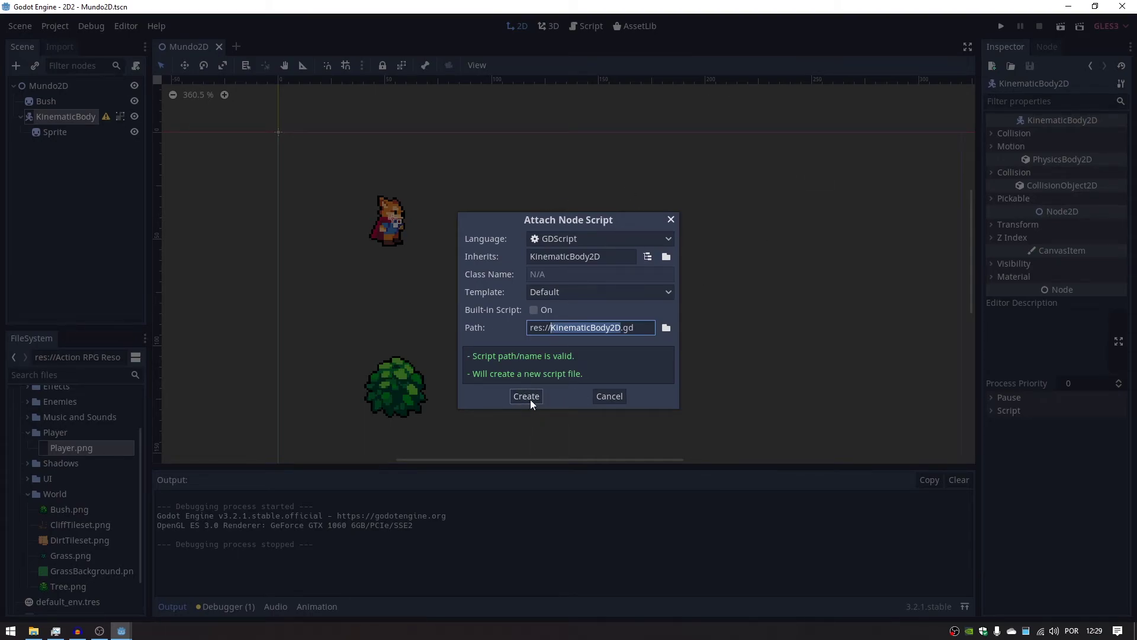
pyautogui.click(666, 327)
pyautogui.doubleClick(323, 176)
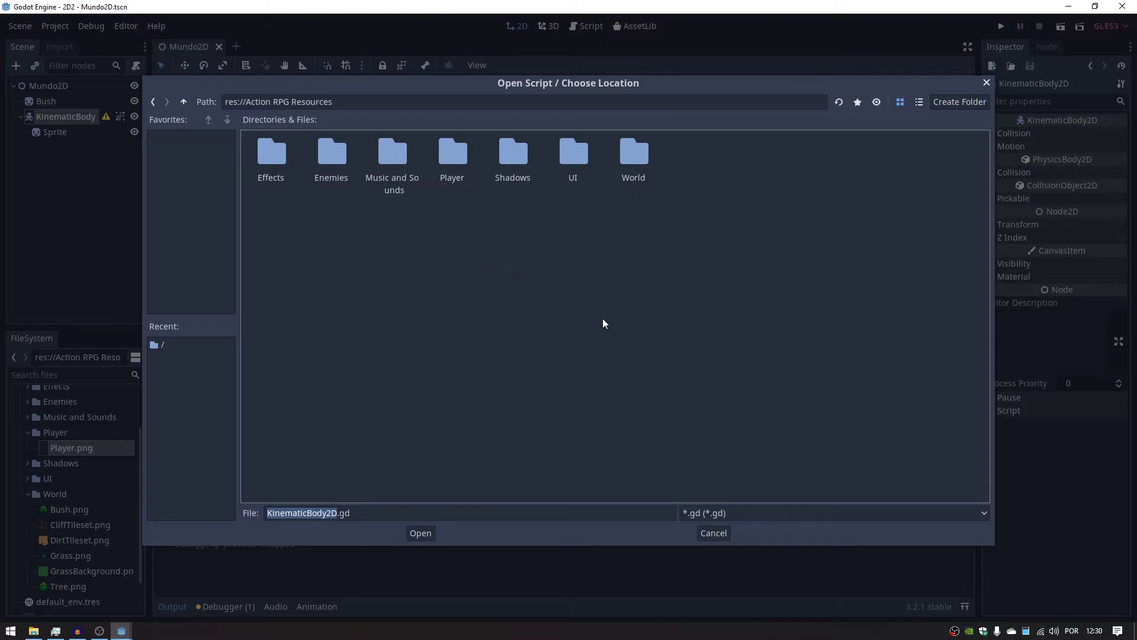
pyautogui.doubleClick(436, 149)
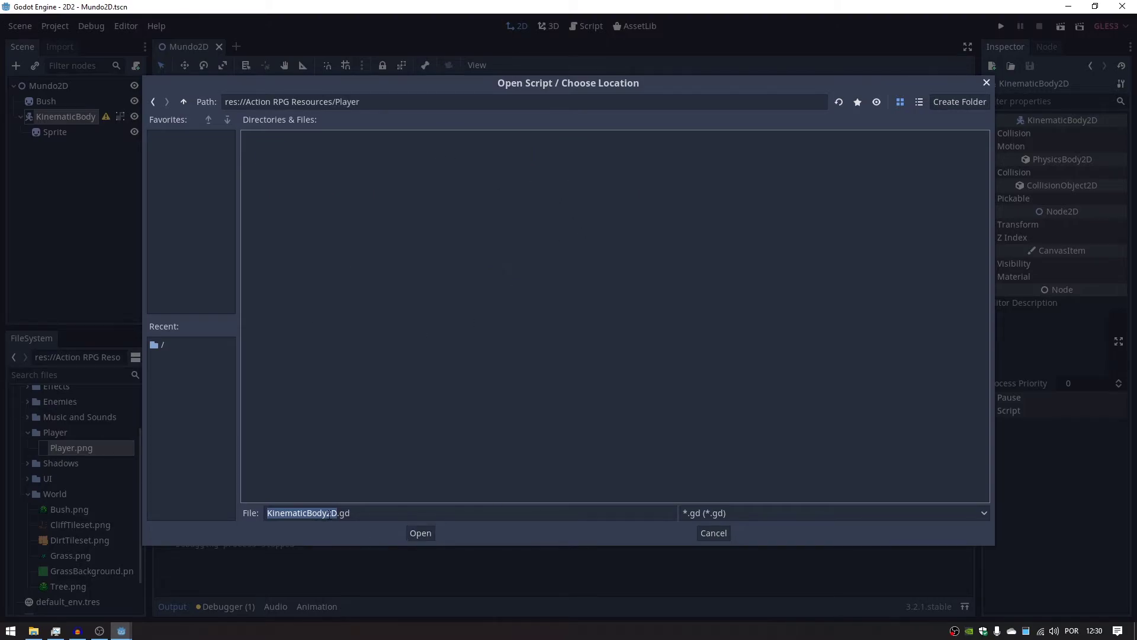
pyautogui.click(332, 513)
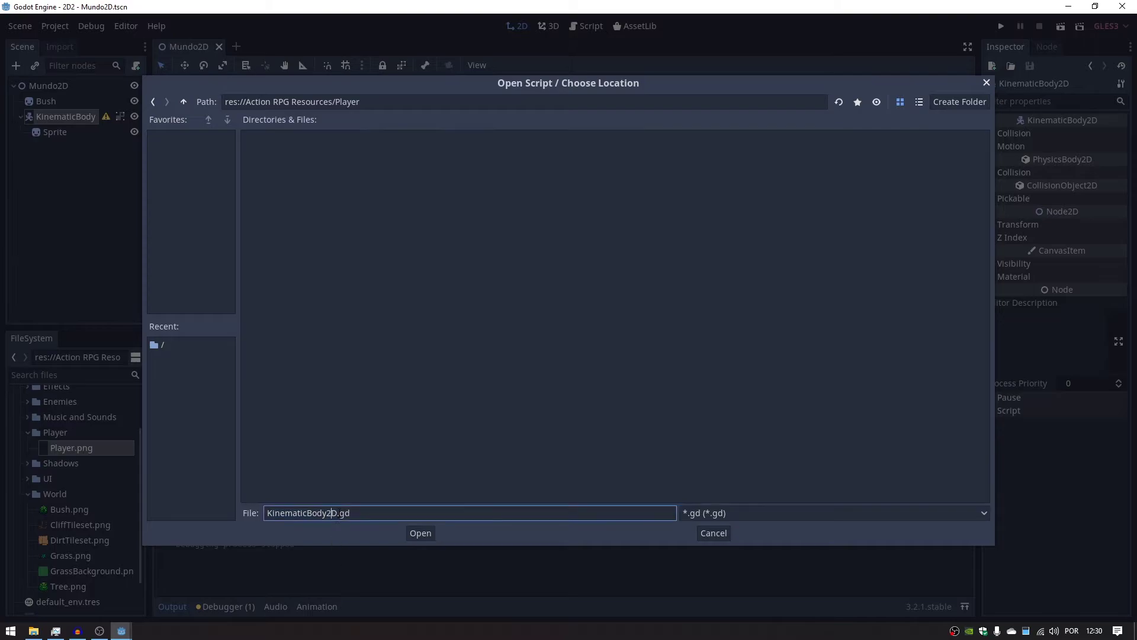
pyautogui.doubleClick(333, 513)
pyautogui.write('Jogador')
pyautogui.press('Return')
pyautogui.click(526, 396)
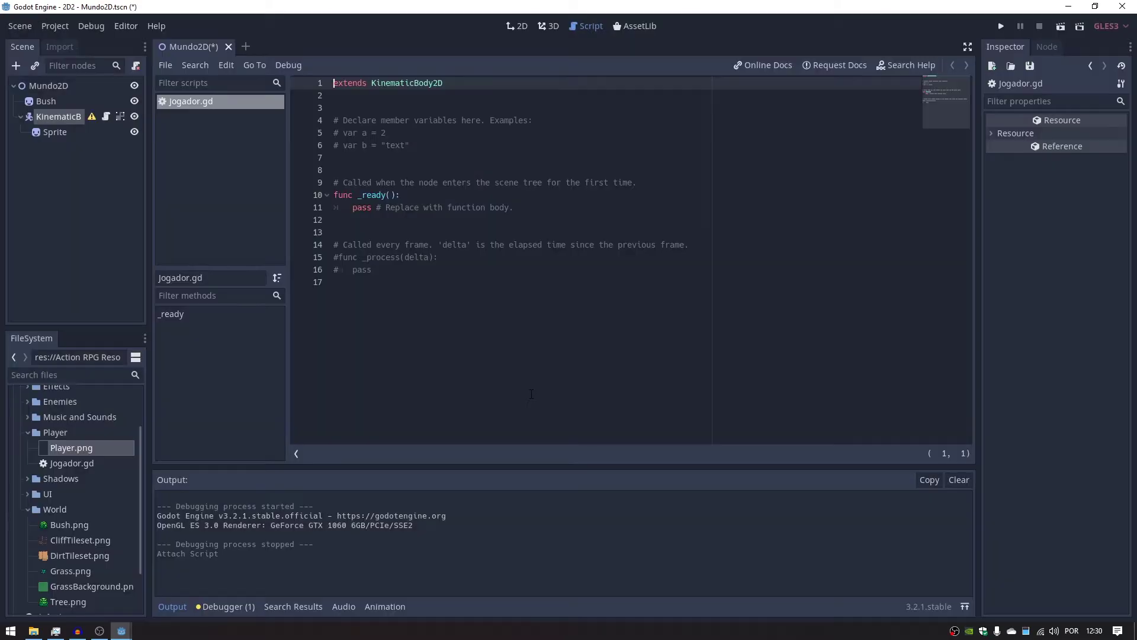
# Replace the template code with var velocidade = Vector2.ZERO below the extends line
pyautogui.moveTo(379, 273); pyautogui.dragTo(338, 98)
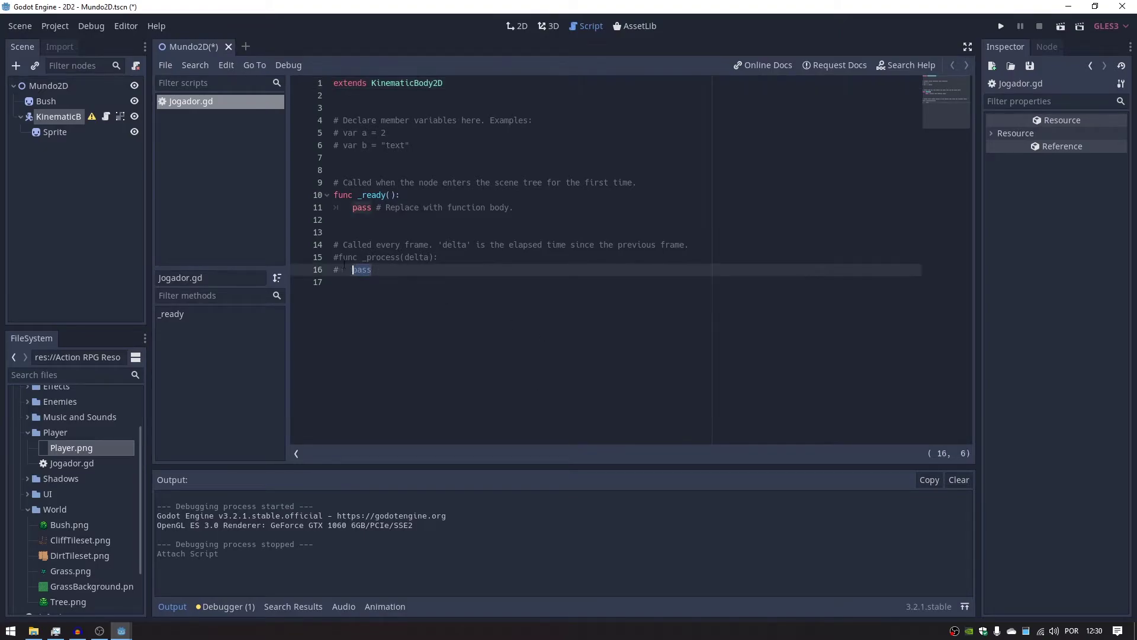
pyautogui.press('BackSpace')
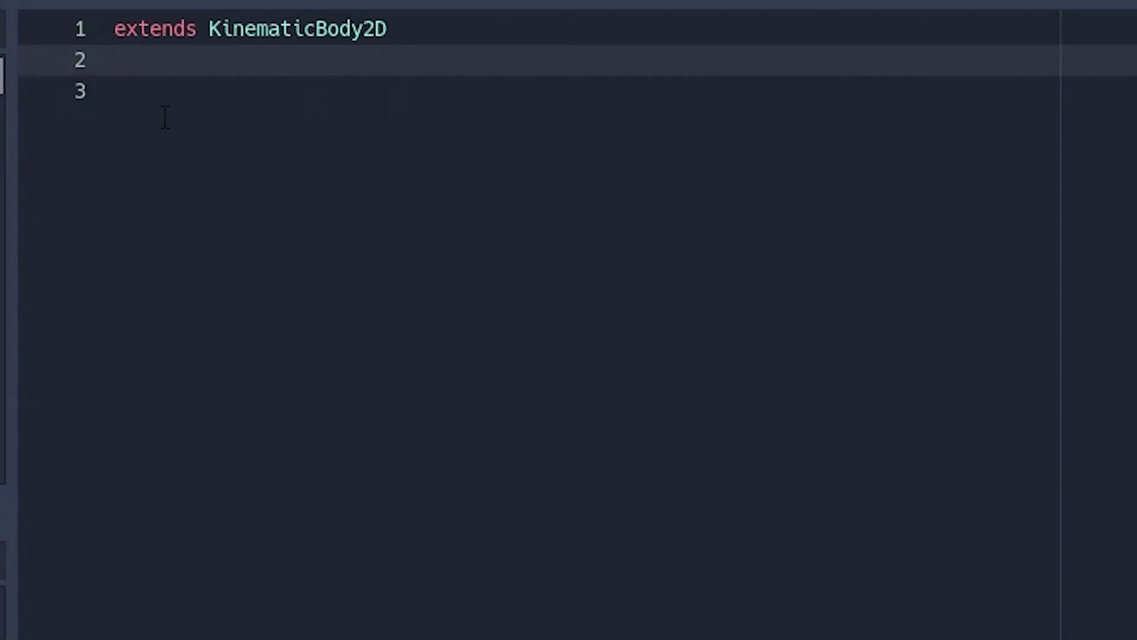
pyautogui.press('Return')
pyautogui.write('var ve')
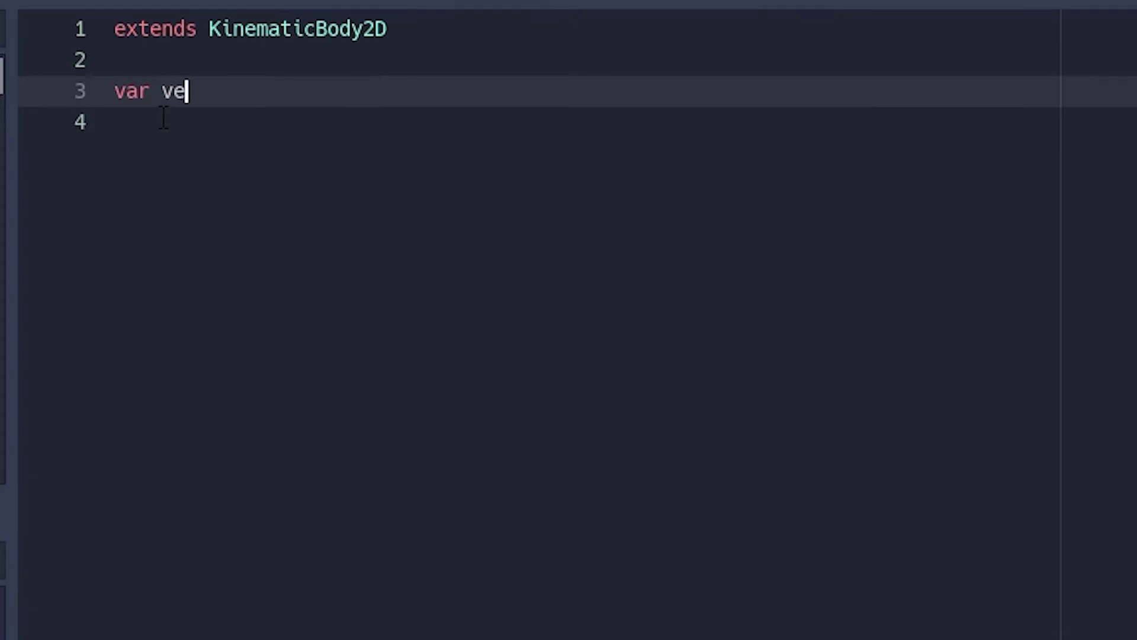
pyautogui.write('locaidade')
pyautogui.press('BackSpace')
pyautogui.press('BackSpace')
pyautogui.press('BackSpace')
pyautogui.press('BackSpace')
pyautogui.press('BackSpace')
pyautogui.press('BackSpace')
pyautogui.write('idade')
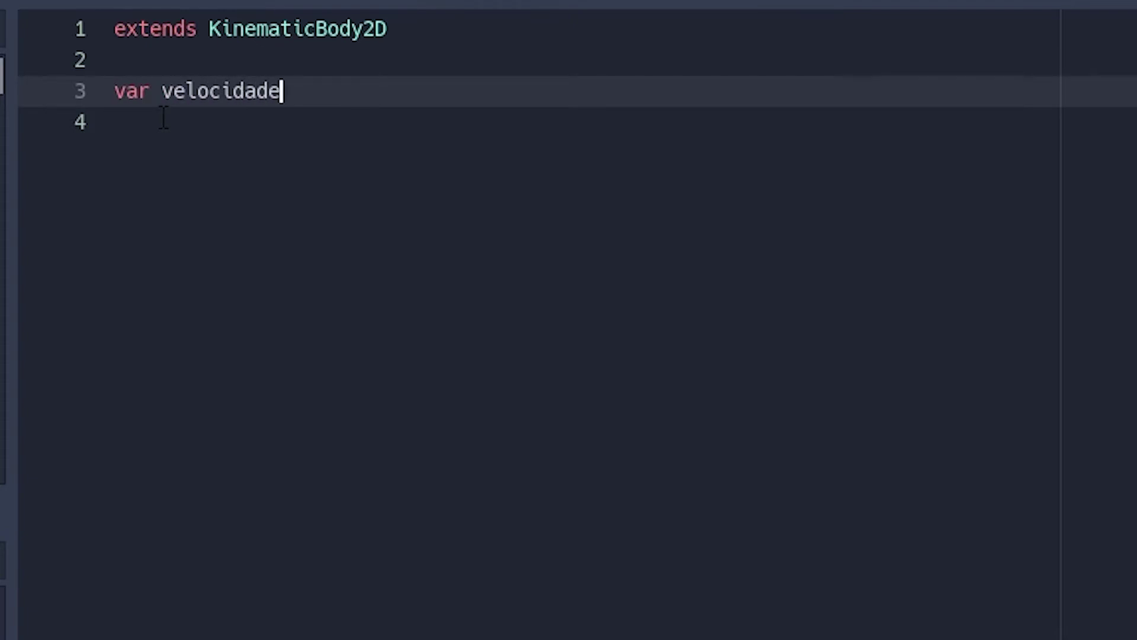
pyautogui.write(' = Vector')
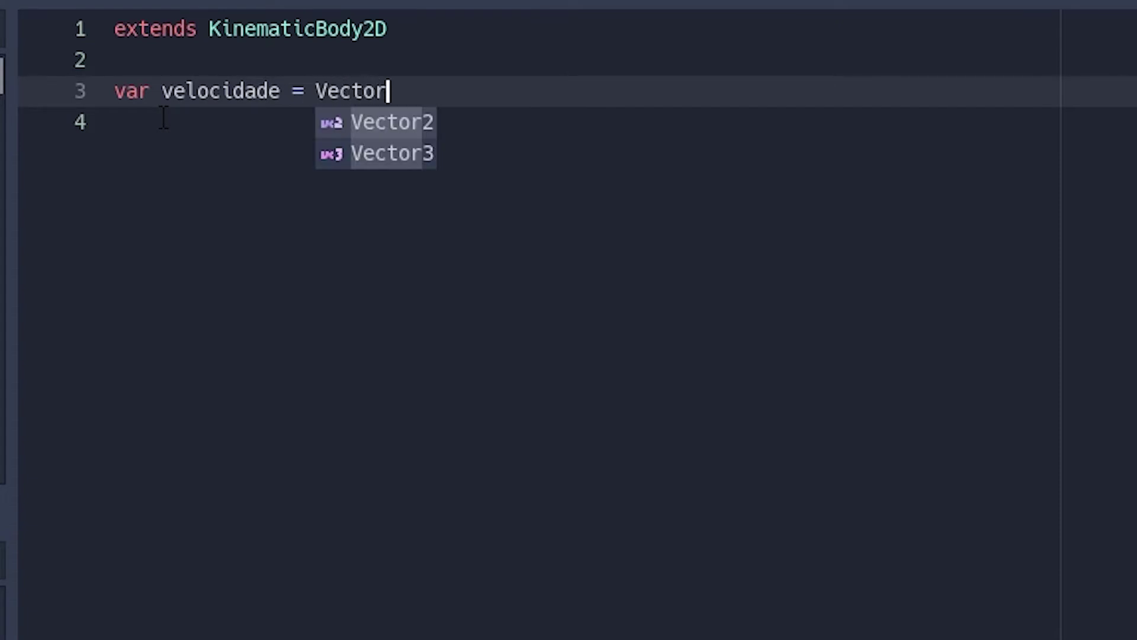
pyautogui.press('Return')
pyautogui.write('.Z')
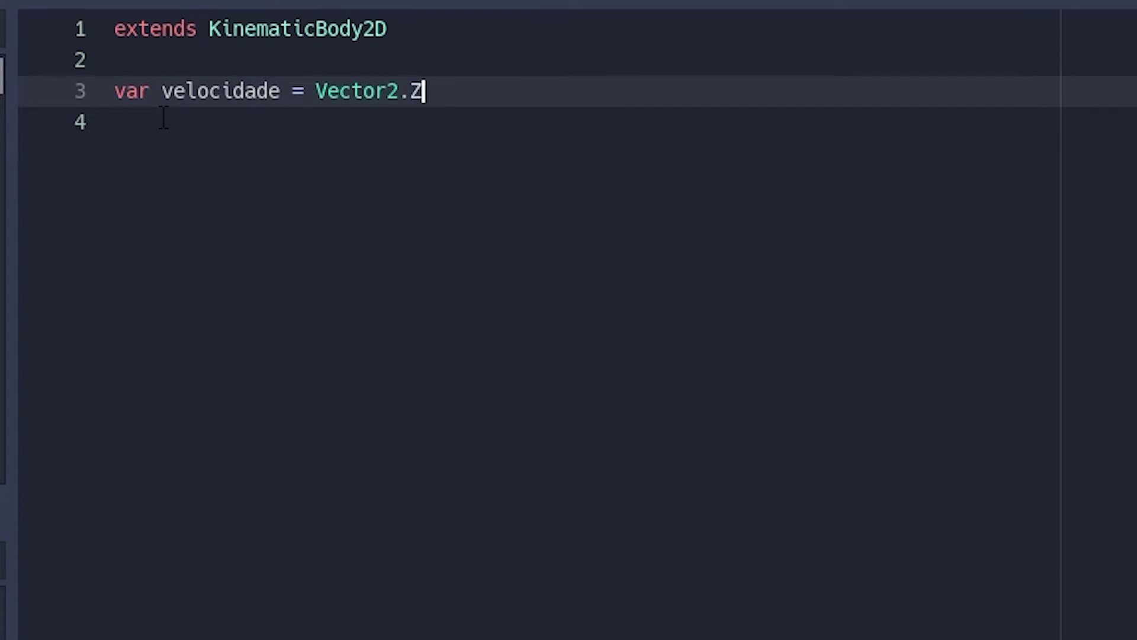
pyautogui.write('ERO')
pyautogui.press('Return')
pyautogui.press('Return')
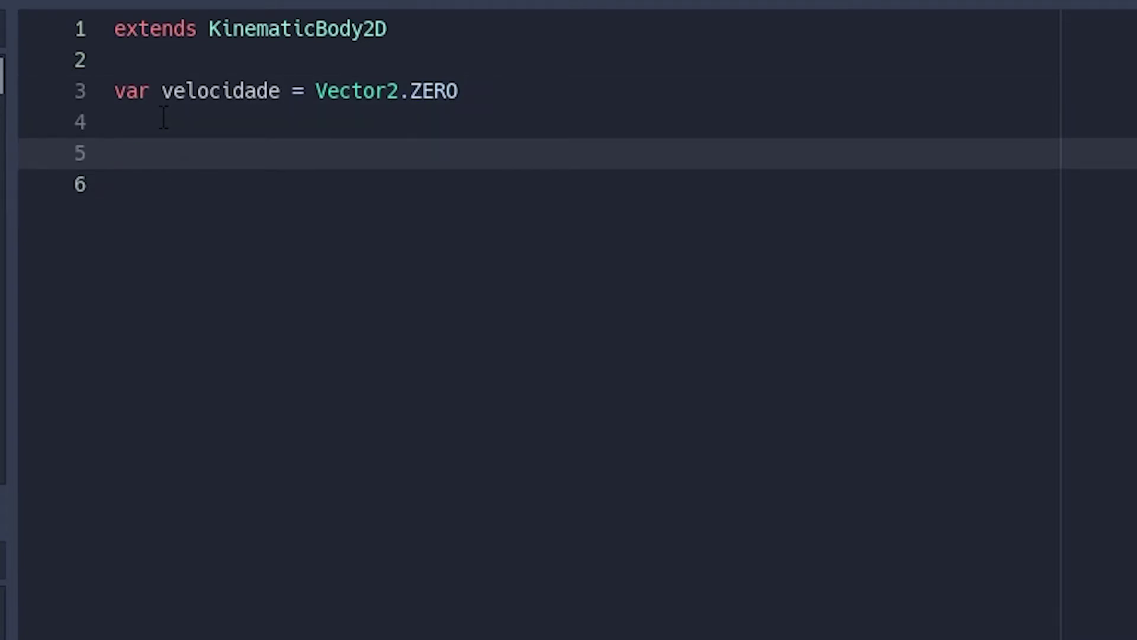
# Add a _physics_process(delta) function header with an empty body line
pyautogui.write('func ')
pyautogui.write('_phy')
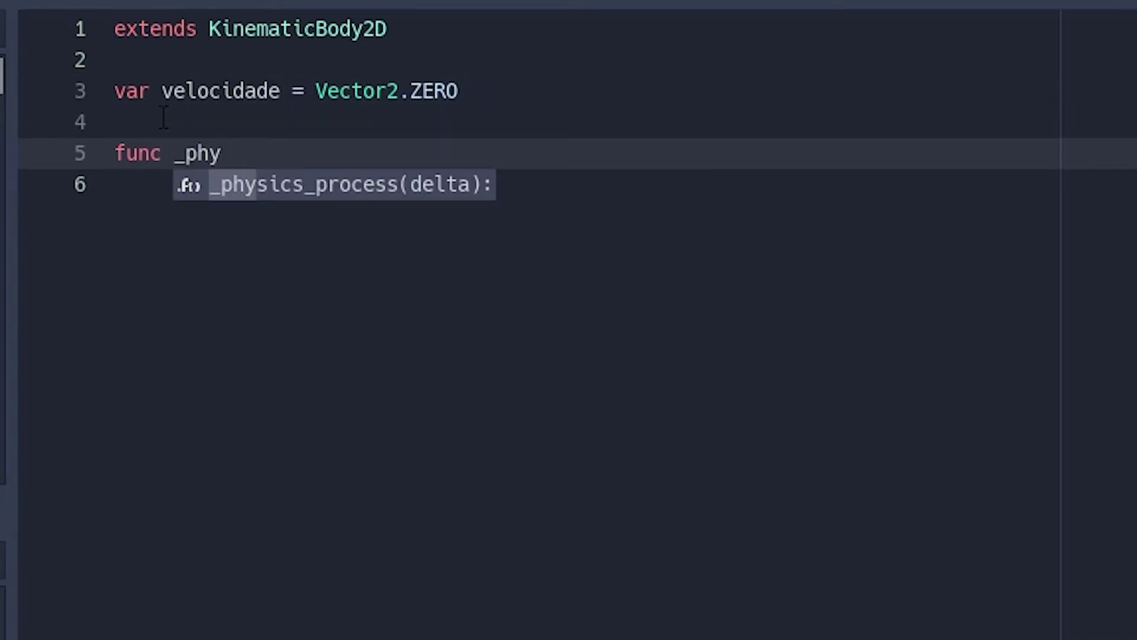
pyautogui.press('Return')
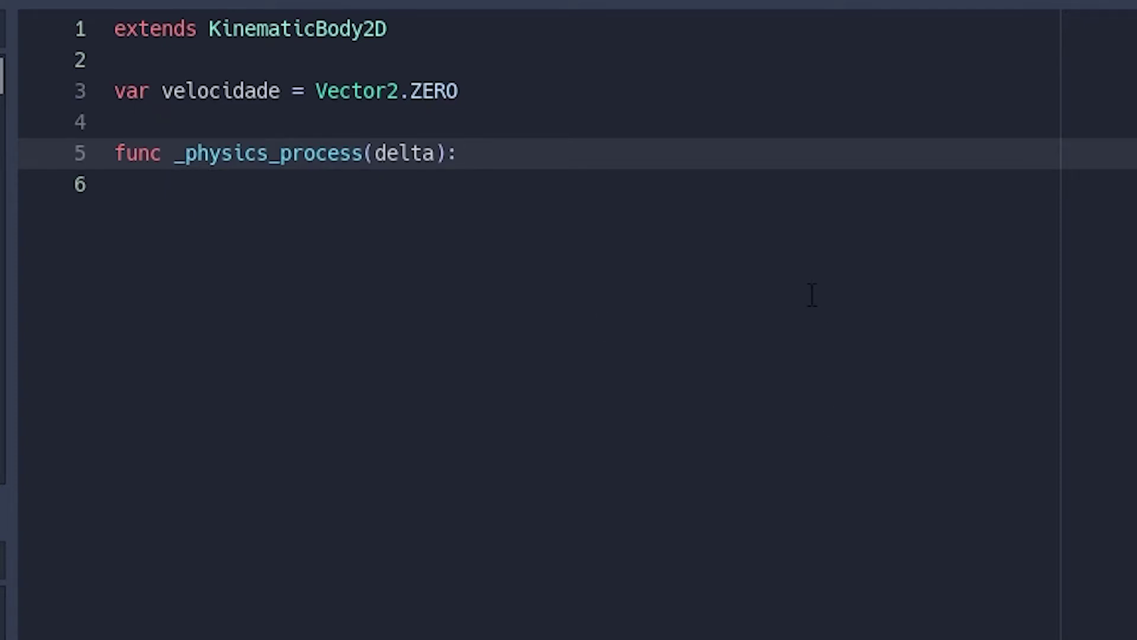
pyautogui.press('Return')
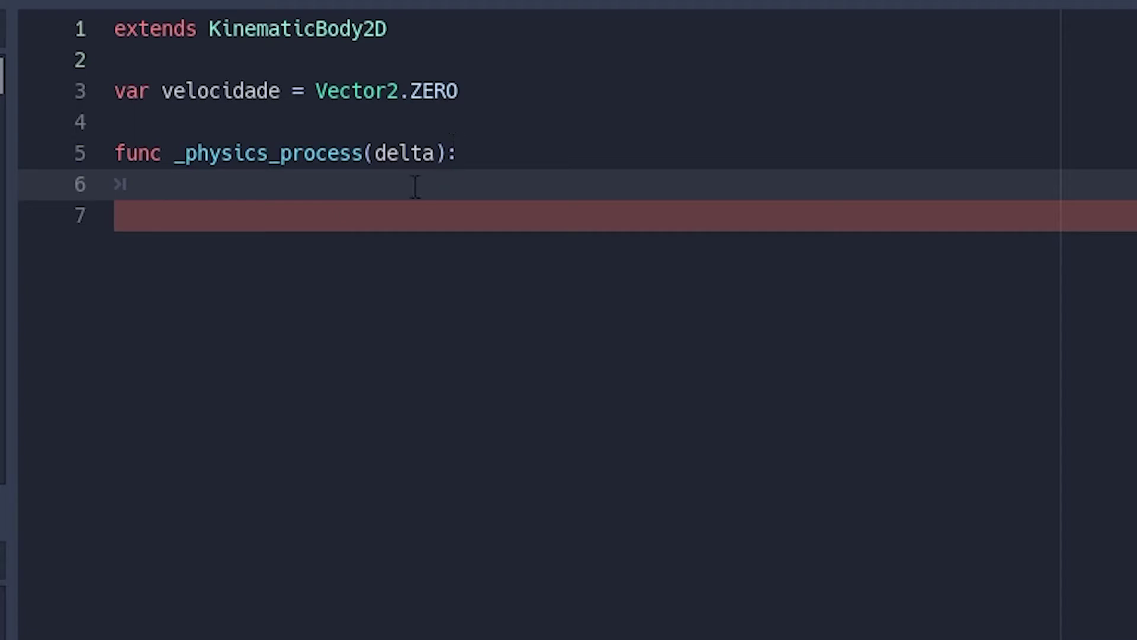
pyautogui.click(465, 163)
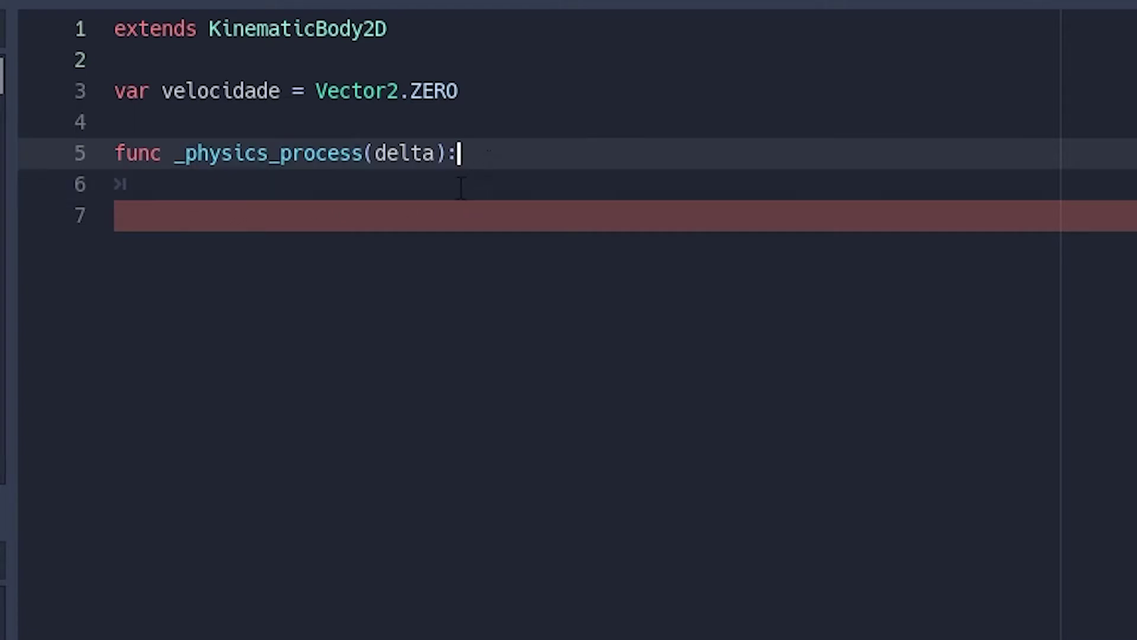
pyautogui.click(461, 188)
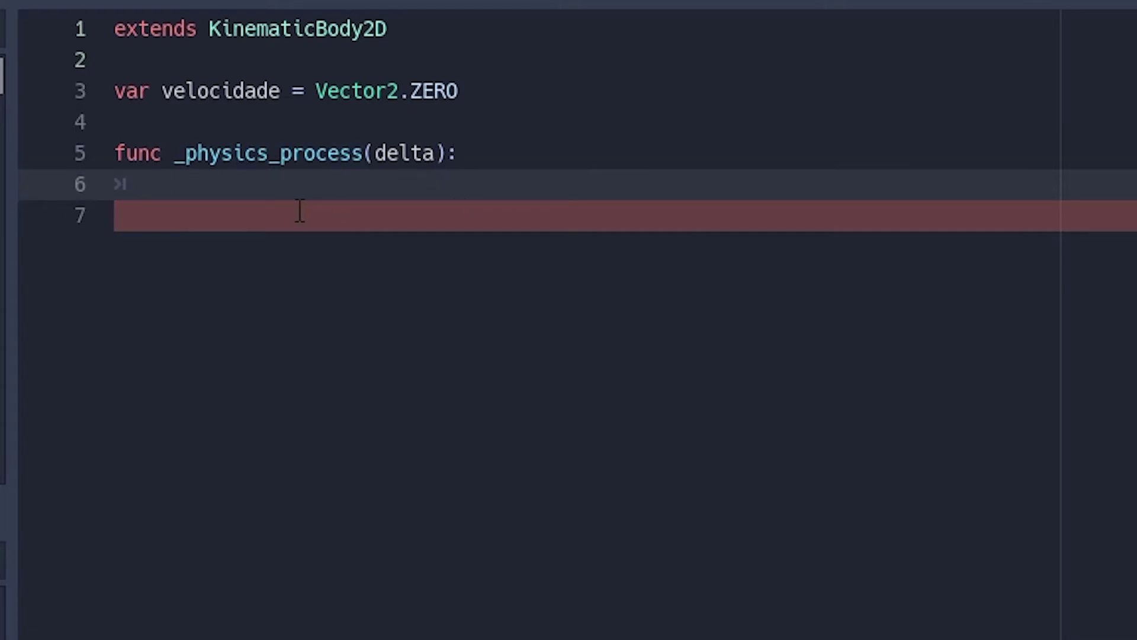
# Write if Input.is_action_pressed("ui_right"): inside _physics_process
pyautogui.write('if ')
pyautogui.write('Input')
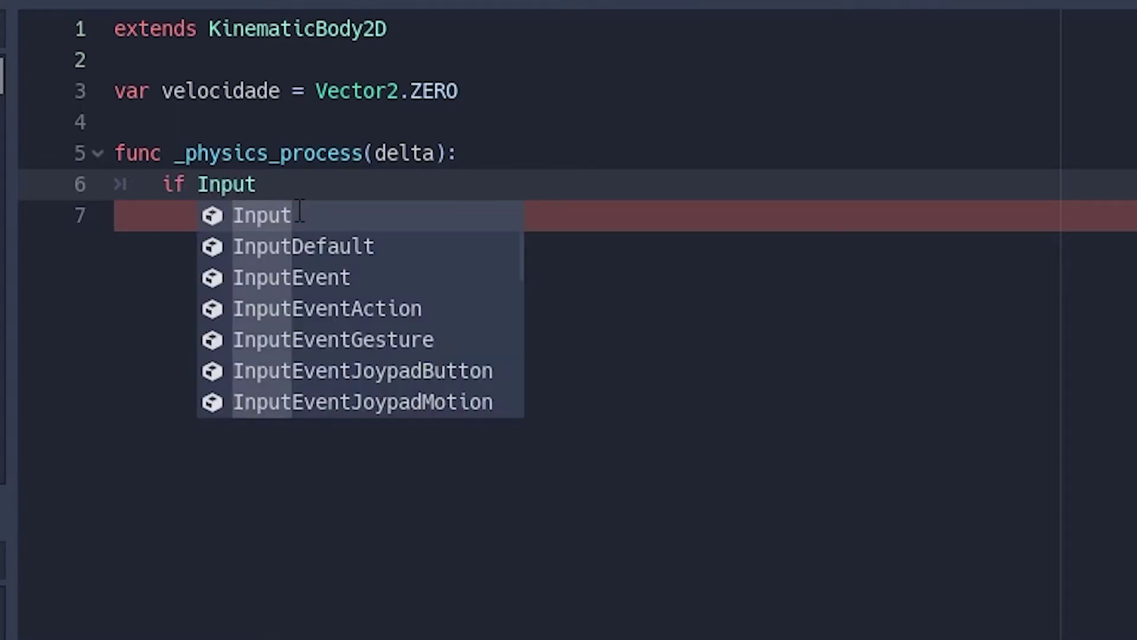
pyautogui.write('.is')
pyautogui.press('Down')
pyautogui.press('Down')
pyautogui.press('Return')
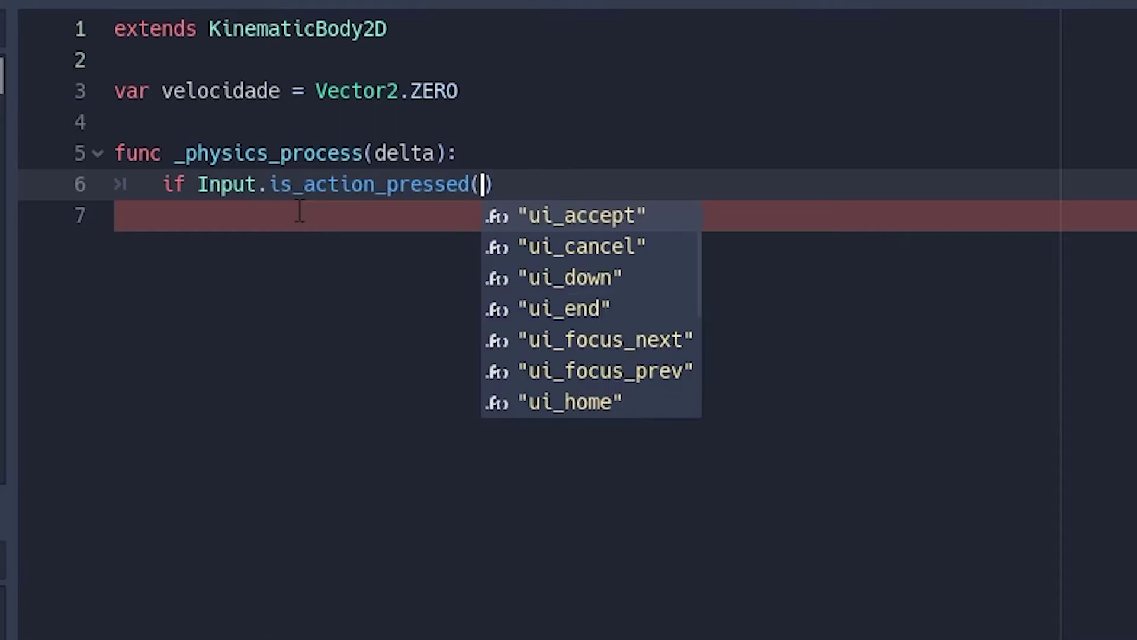
pyautogui.press('Down')
pyautogui.press('Down')
pyautogui.press('Down')
pyautogui.press('Down')
pyautogui.press('Down')
pyautogui.press('Down')
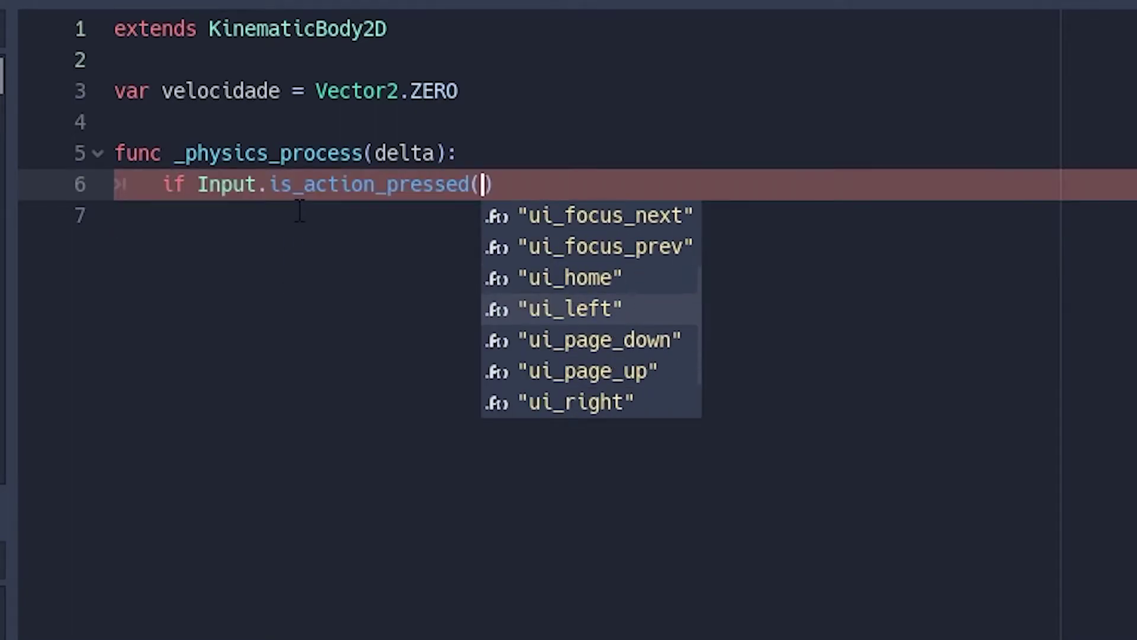
pyautogui.press('Down')
pyautogui.press('Down')
pyautogui.press('Down')
pyautogui.press('Down')
pyautogui.press('Up')
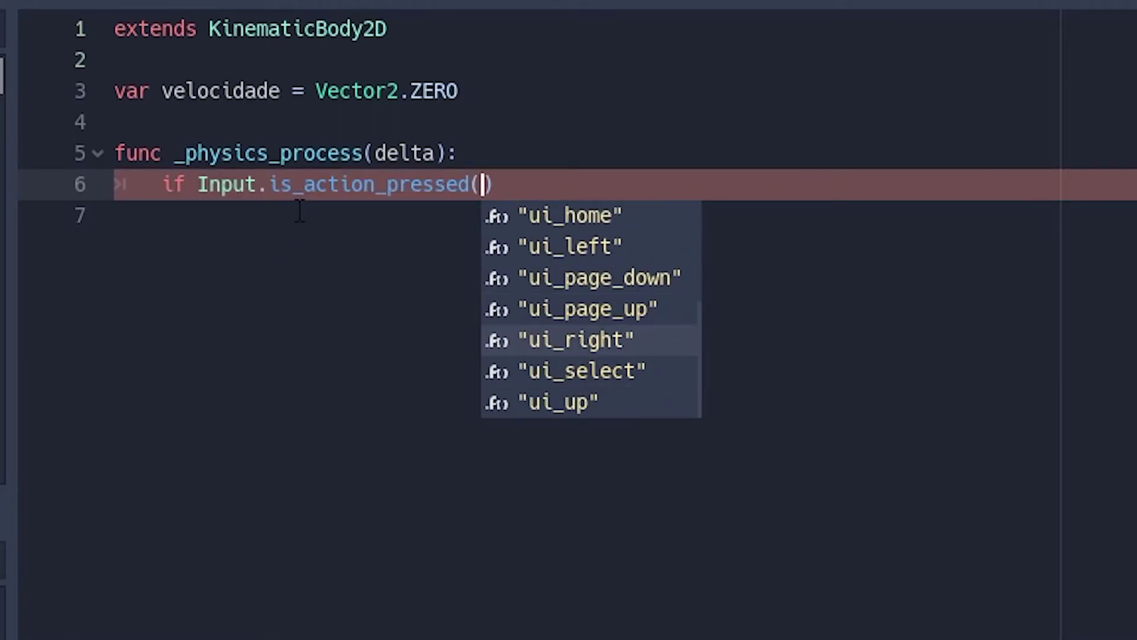
pyautogui.press('Return')
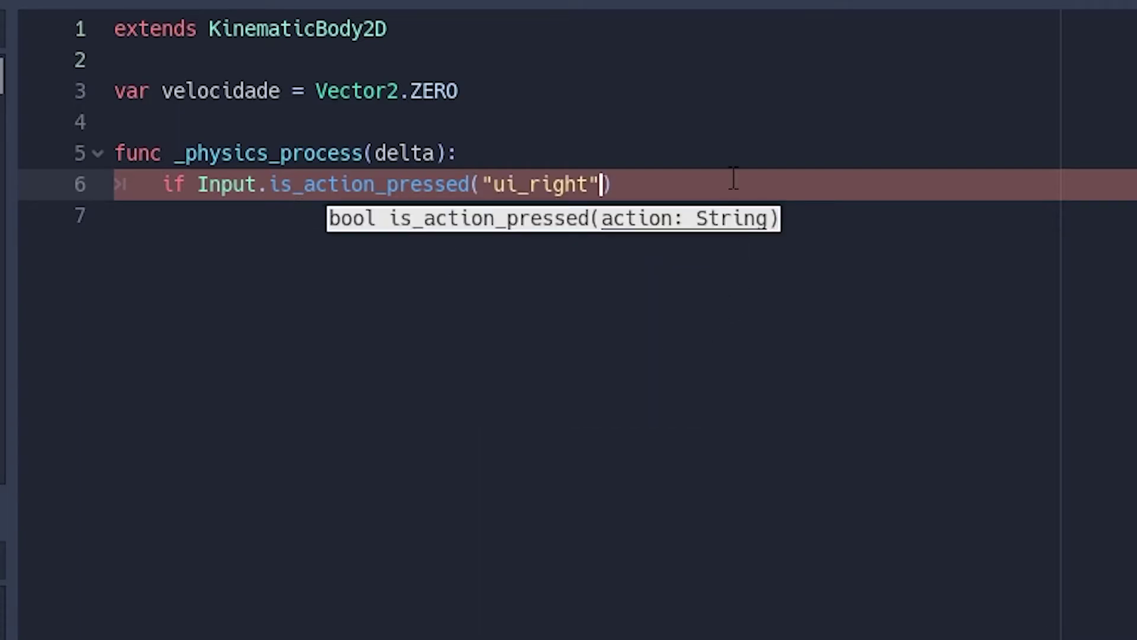
pyautogui.click(726, 178)
pyautogui.write(':')
pyautogui.press('Return')
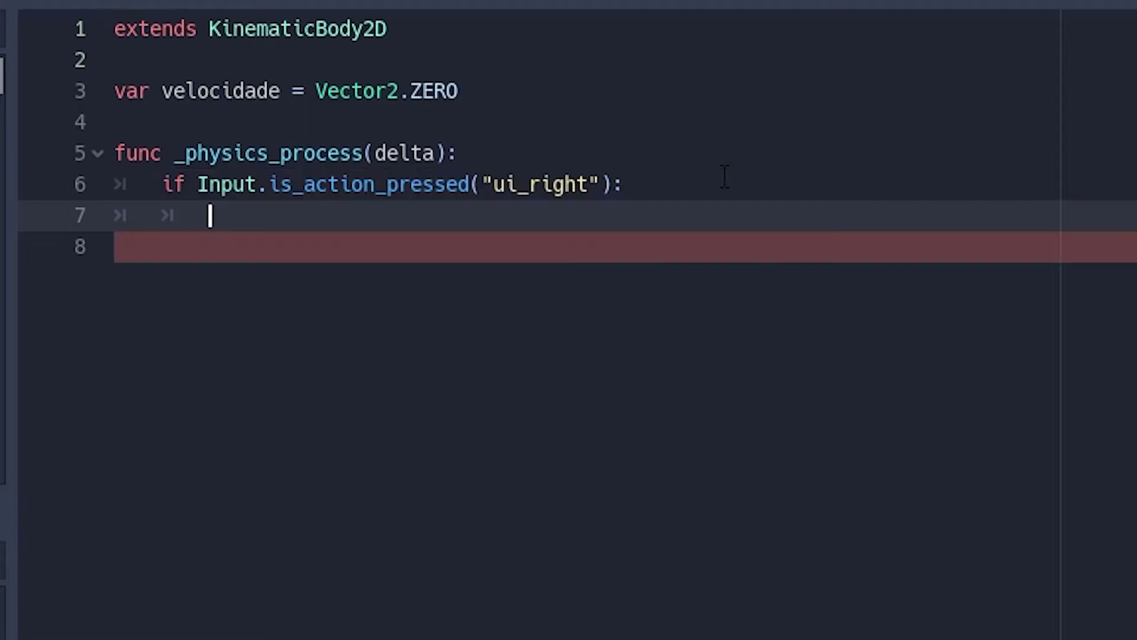
# Set velocidade.x = 3 in the ui_right branch and add blank lines below
pyautogui.write('veloc')
pyautogui.press('Return')
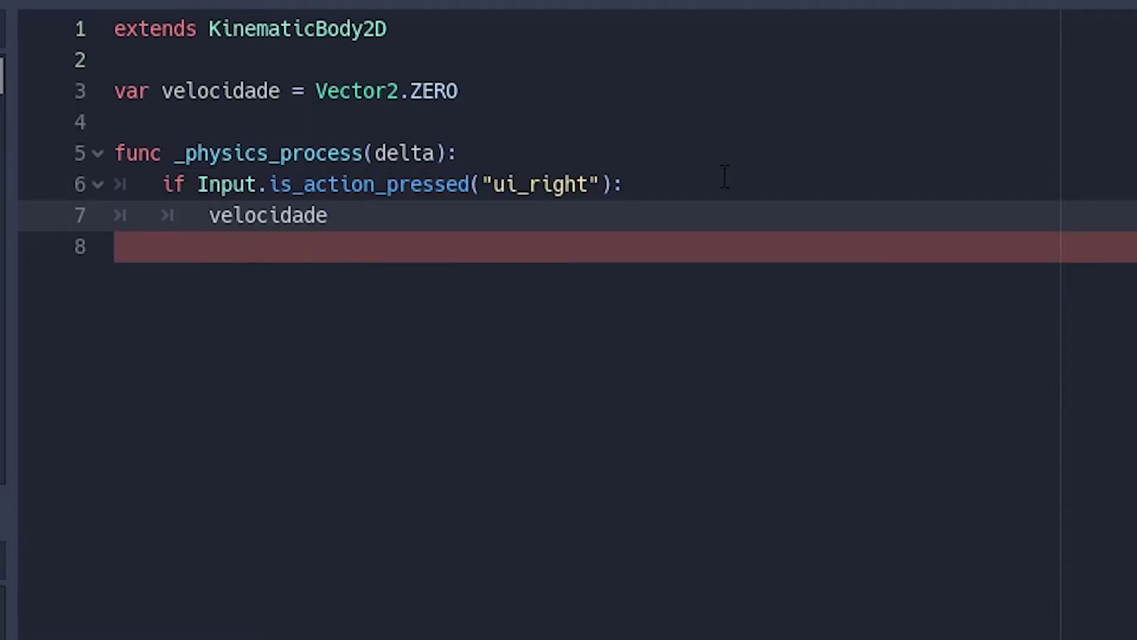
pyautogui.write('.x = ')
pyautogui.write('1')
pyautogui.press('BackSpace')
pyautogui.write('3')
pyautogui.click(448, 185)
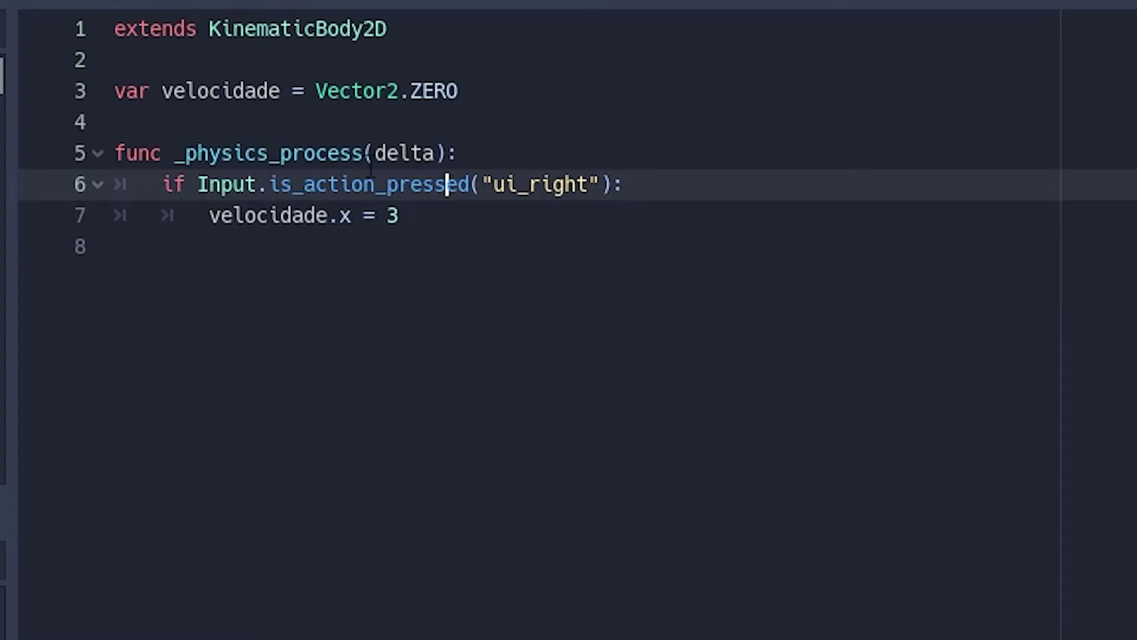
pyautogui.click(471, 224)
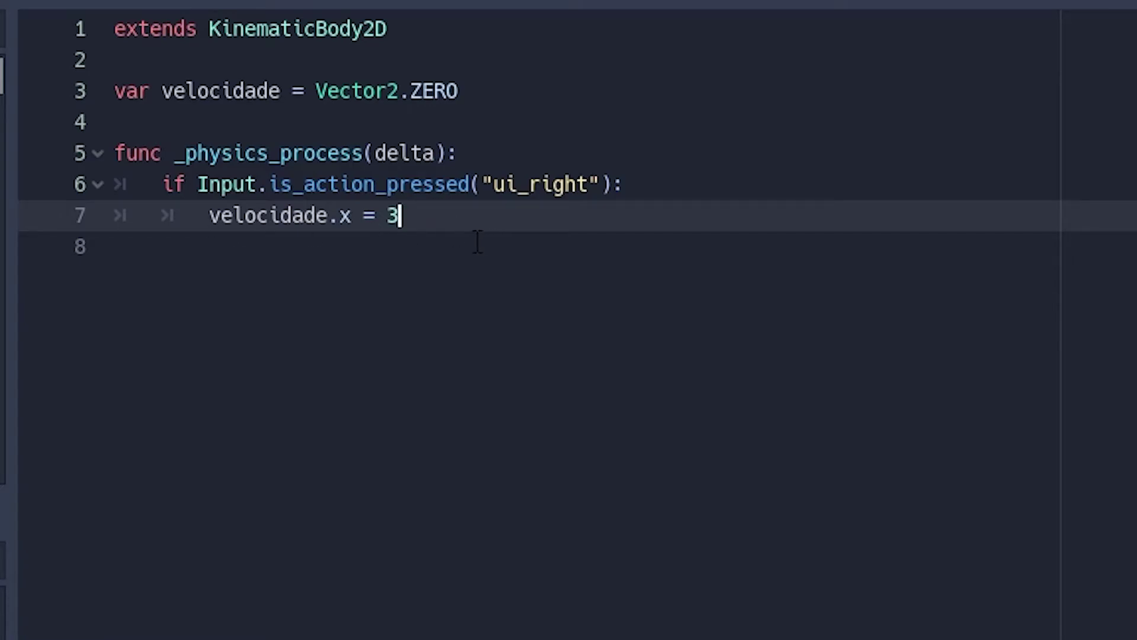
pyautogui.press('Return')
pyautogui.press('Return')
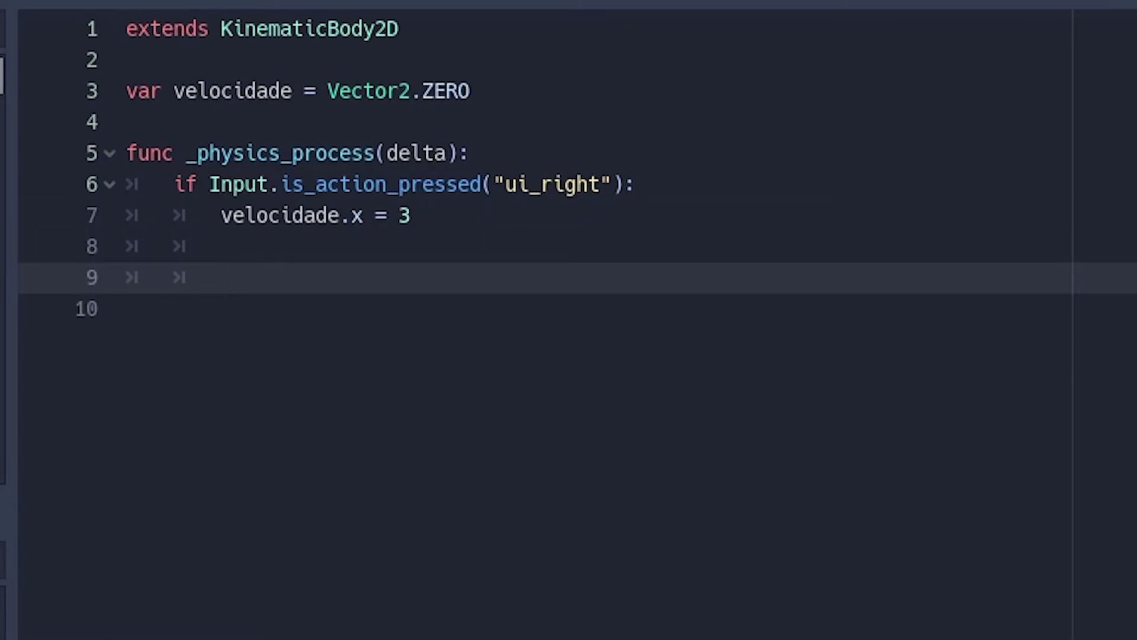
pyautogui.press('F5')
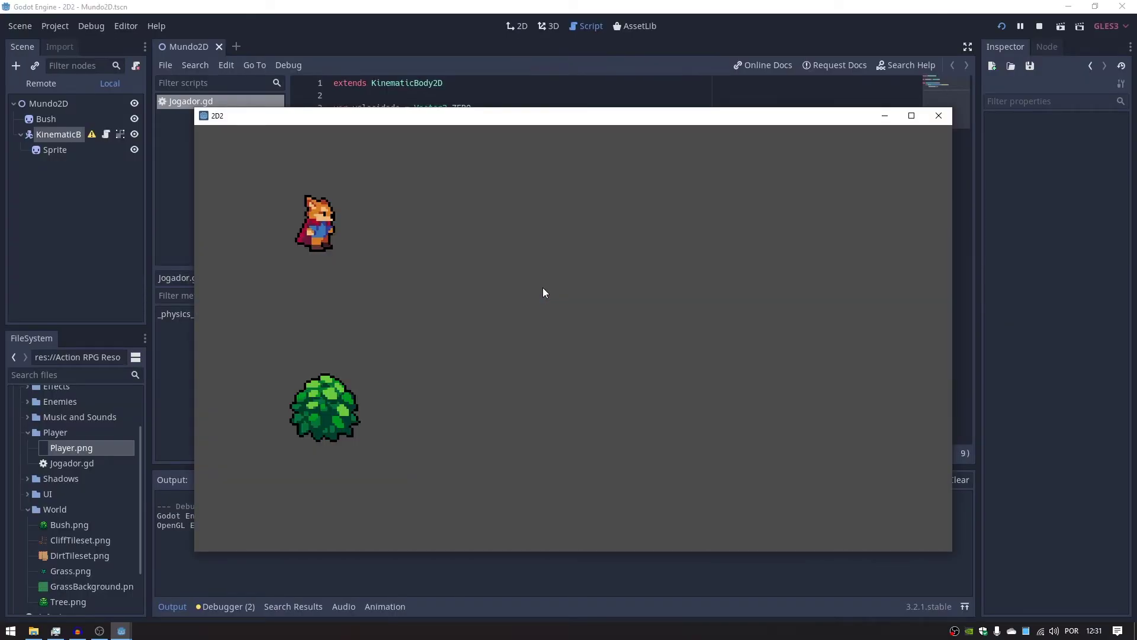
pyautogui.click(940, 119)
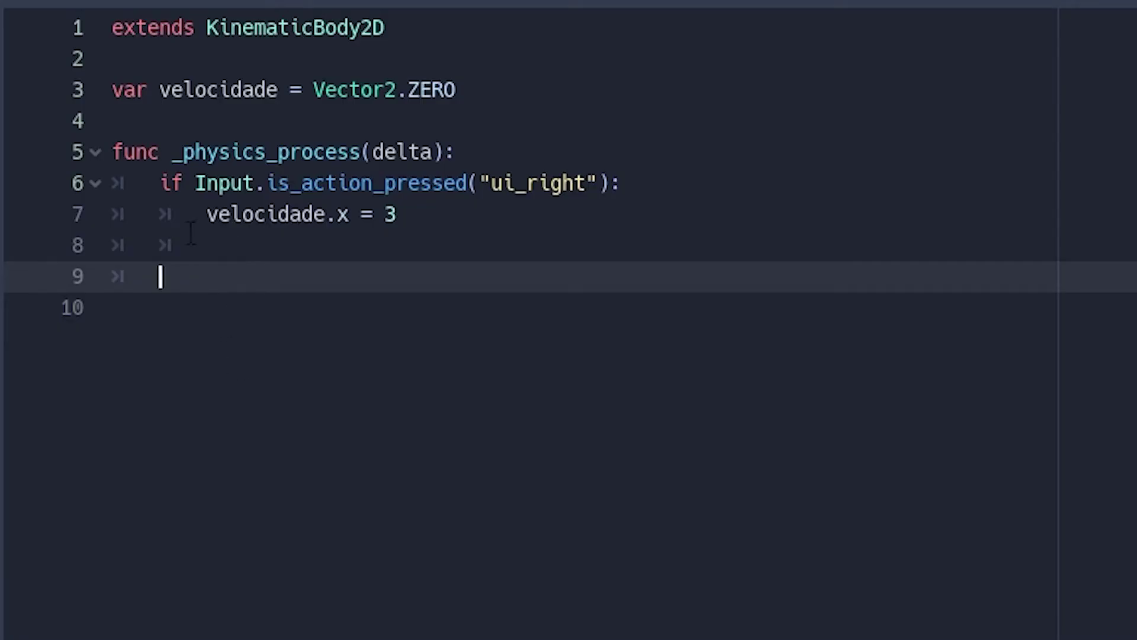
# Add move_and_collide(velocidade) on line 9 of the physics function
pyautogui.click(257, 157)
pyautogui.click(206, 275)
pyautogui.click(492, 160)
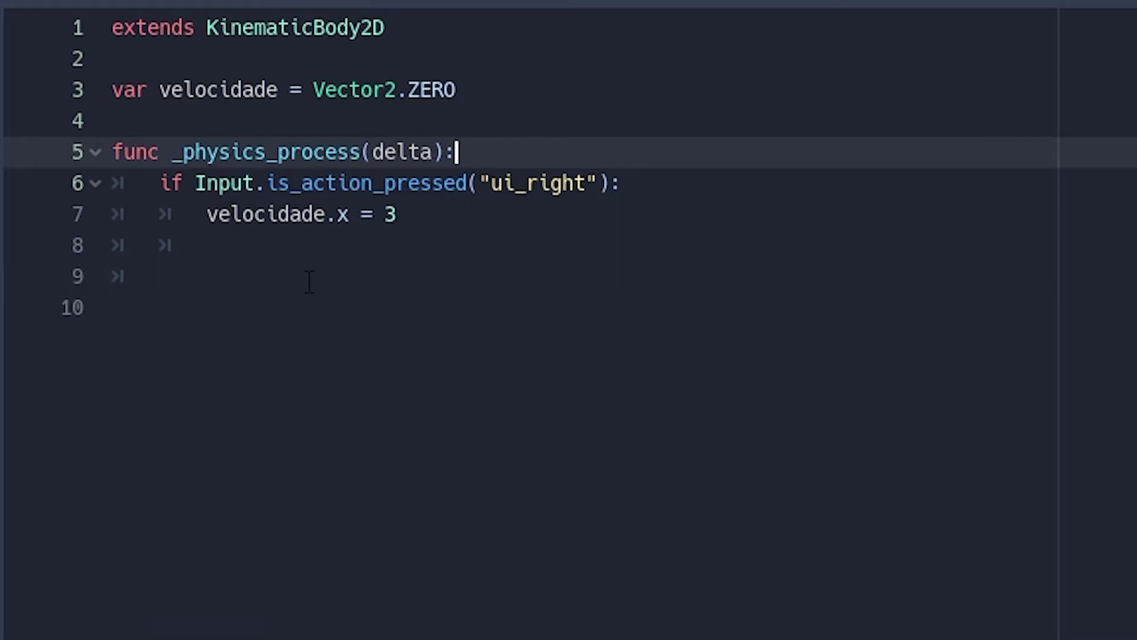
pyautogui.click(309, 282)
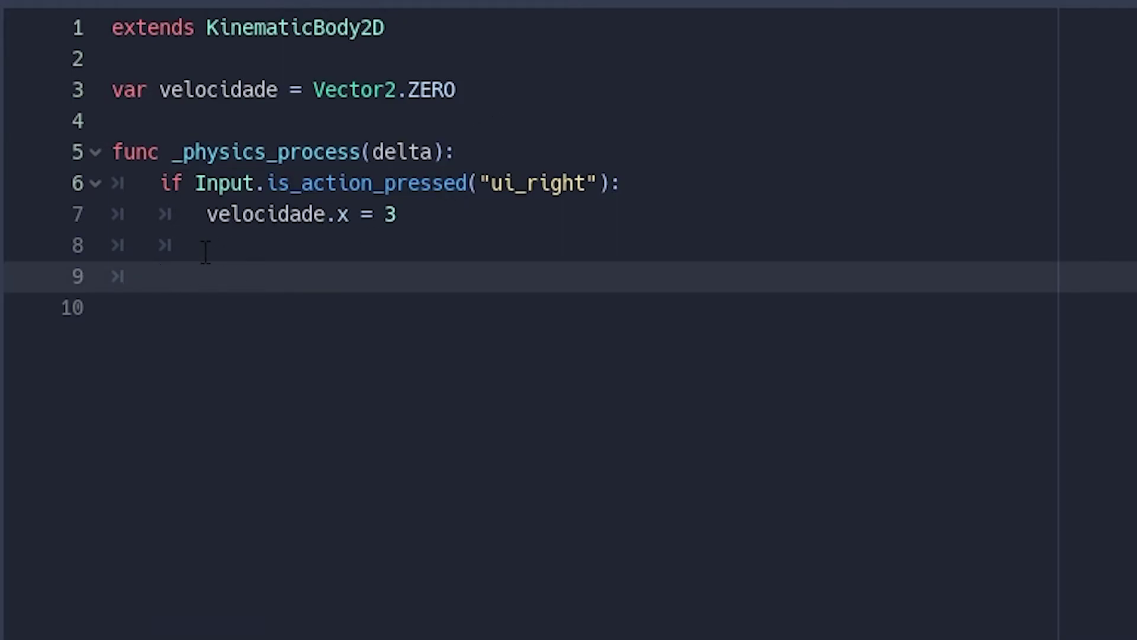
pyautogui.write('move_and')
pyautogui.press('Return')
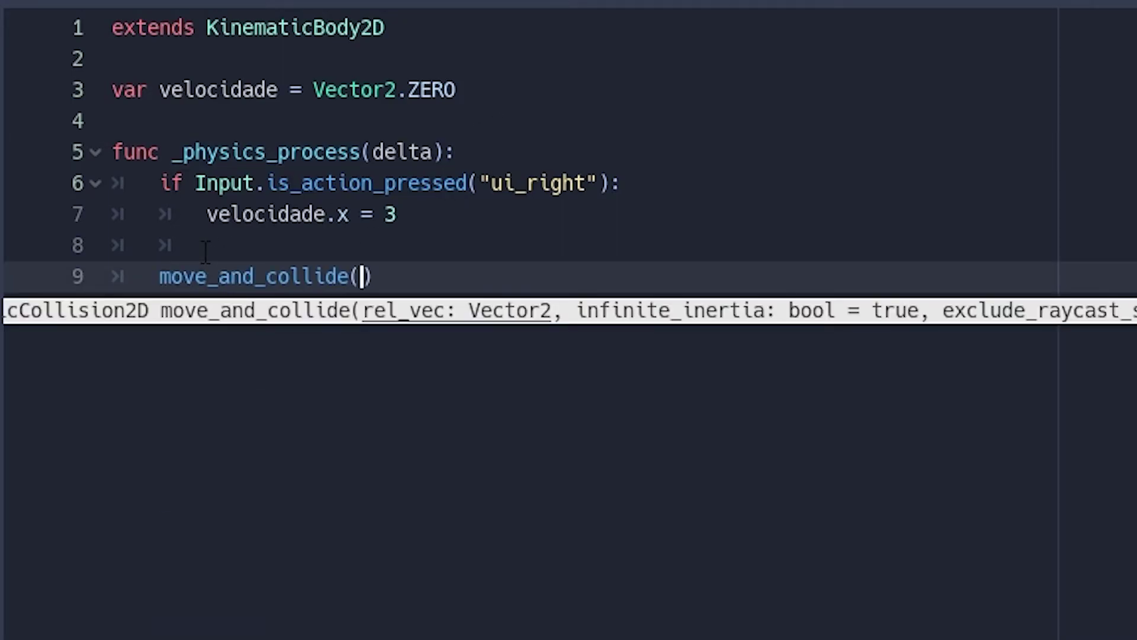
pyautogui.click(197, 276)
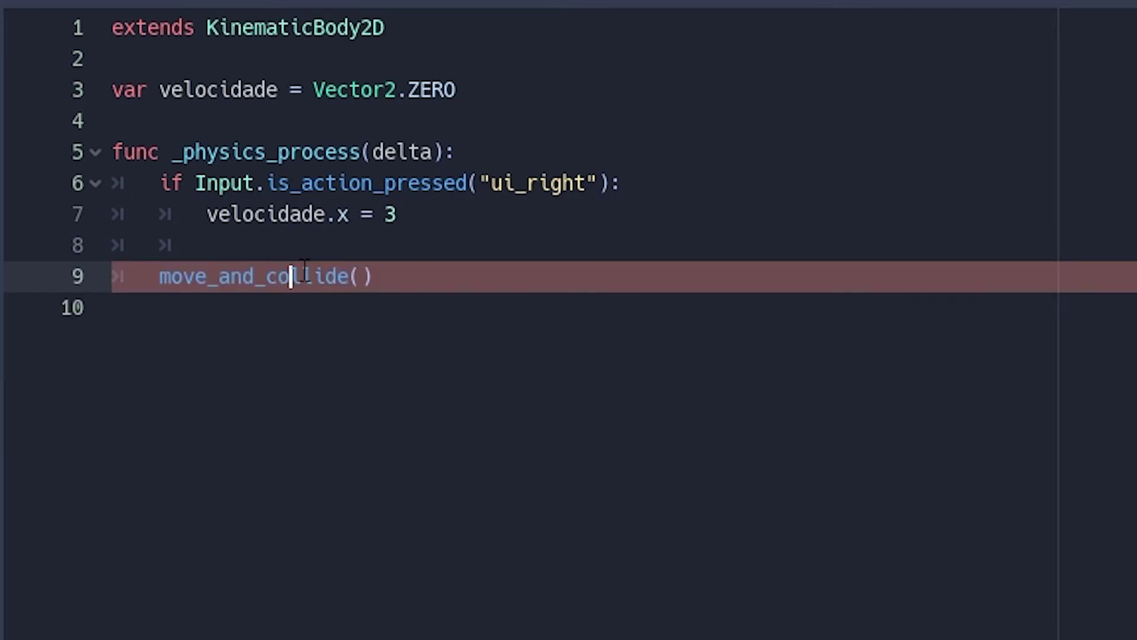
pyautogui.click(361, 276)
pyautogui.write('veloc')
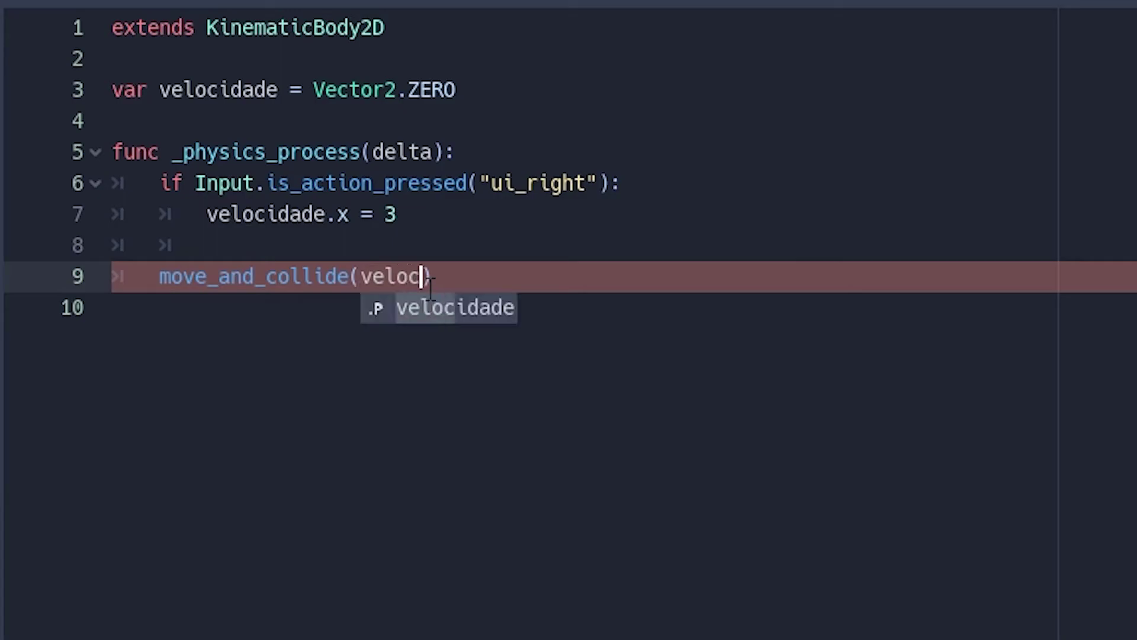
pyautogui.write('i')
pyautogui.press('Return')
pyautogui.click(533, 276)
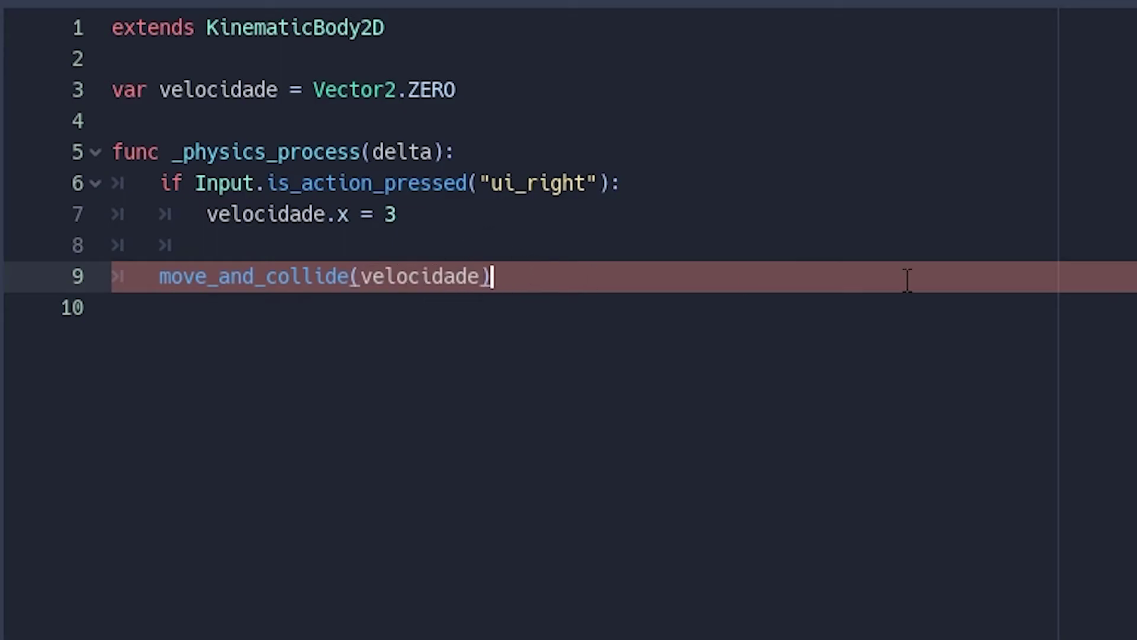
# Run the game to watch the player move right, then close it
pyautogui.press('F5')
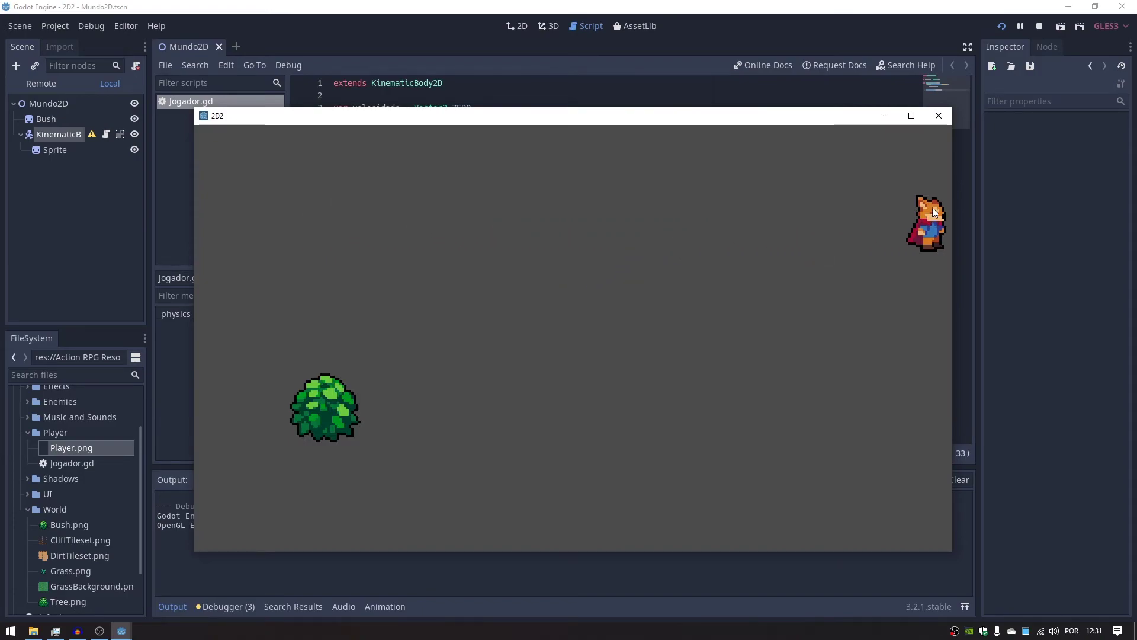
pyautogui.click(938, 115)
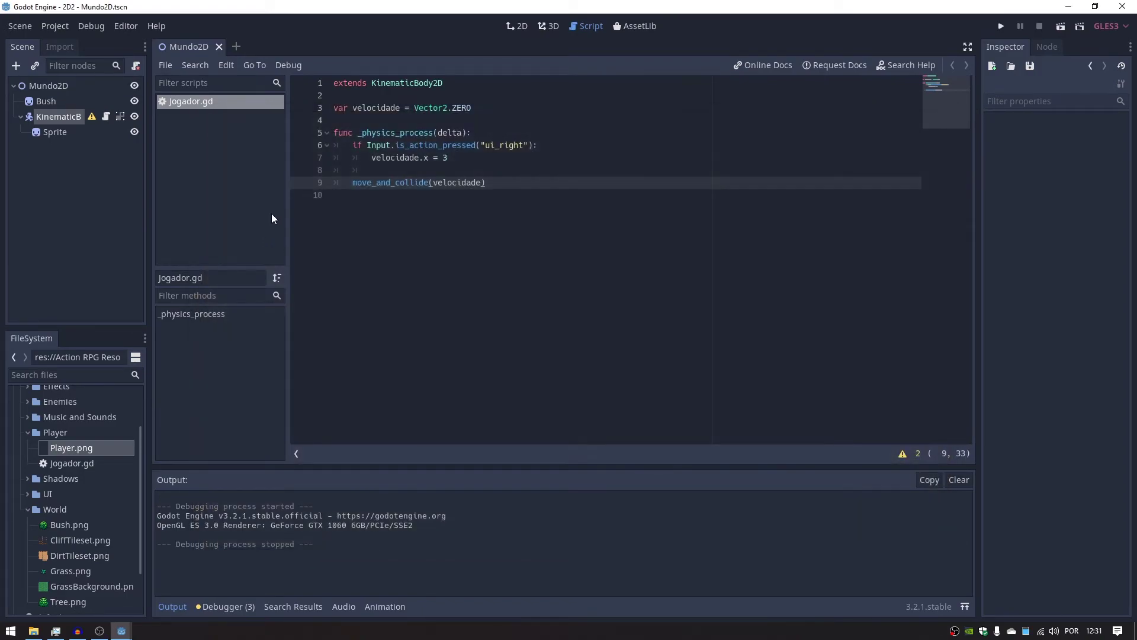
pyautogui.click(423, 158)
# Duplicate the ui_right block as a ui_left check setting velocidade.x = -3, then run the game
pyautogui.hotkey('shift', 'End')
pyautogui.moveTo(333, 222); pyautogui.dragTo(156, 183)
pyautogui.hotkey('ctrl', 'c')
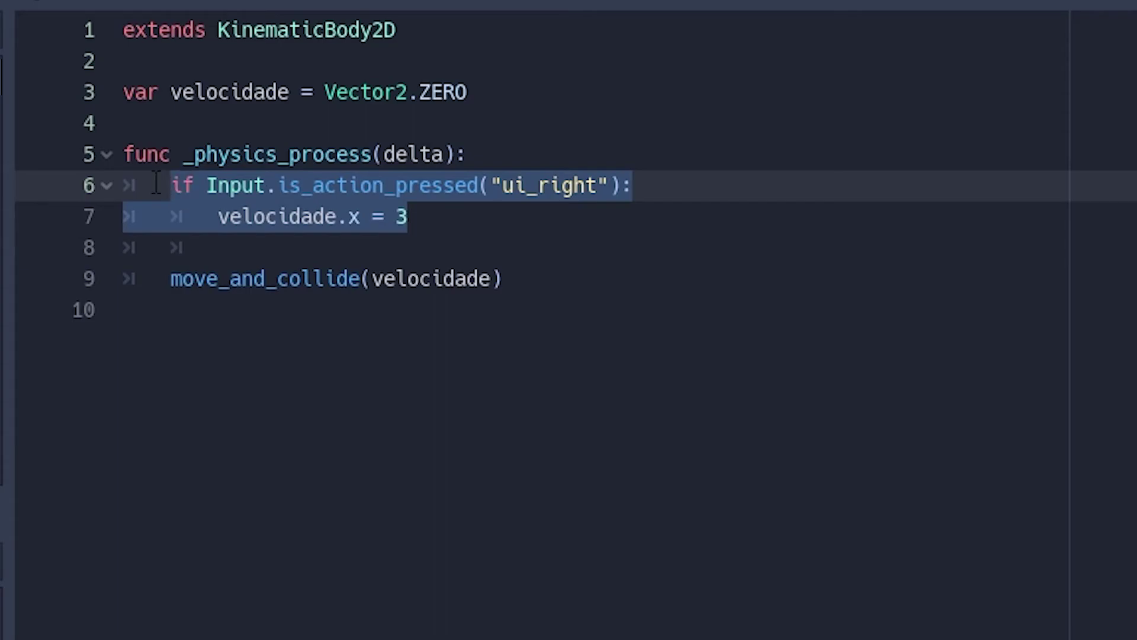
pyautogui.click(273, 248)
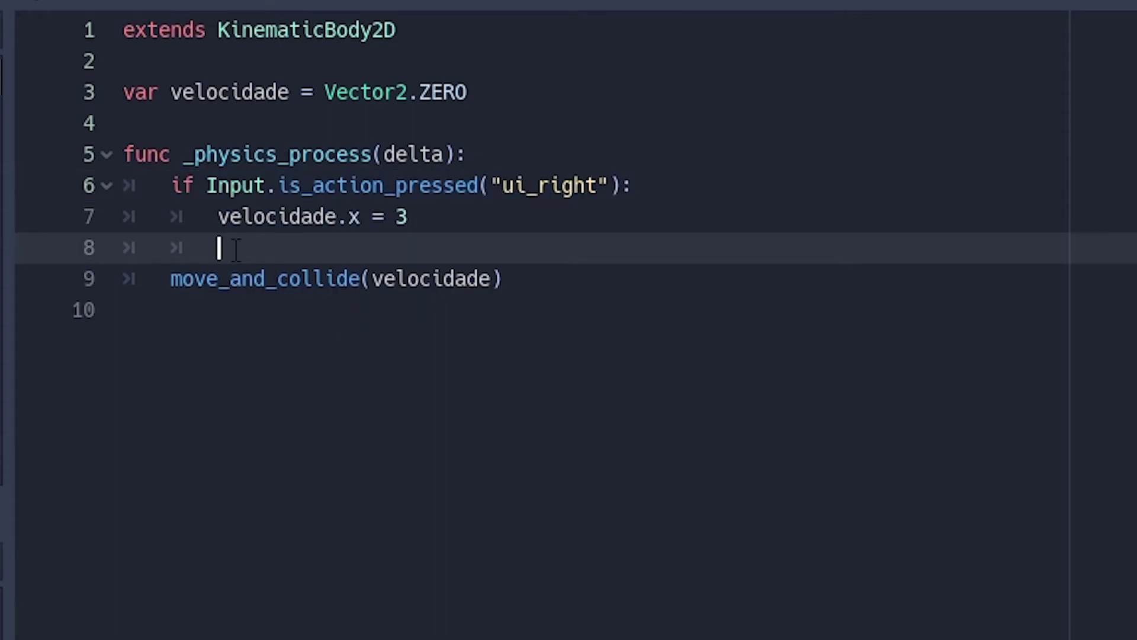
pyautogui.hotkey('ctrl', 'v')
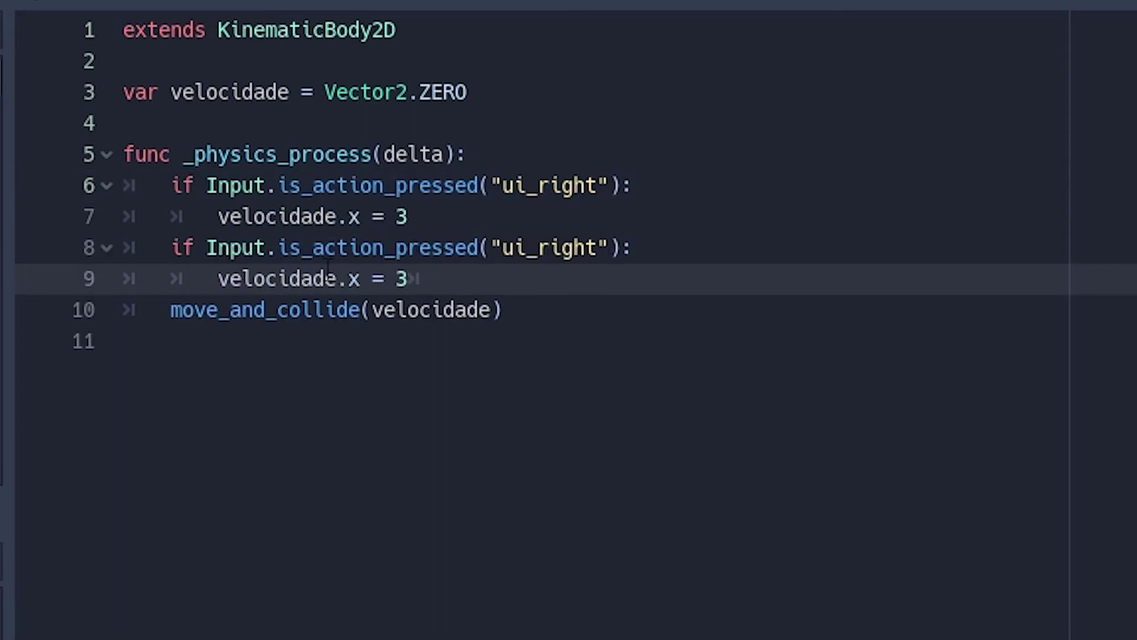
pyautogui.moveTo(597, 248); pyautogui.dragTo(544, 261)
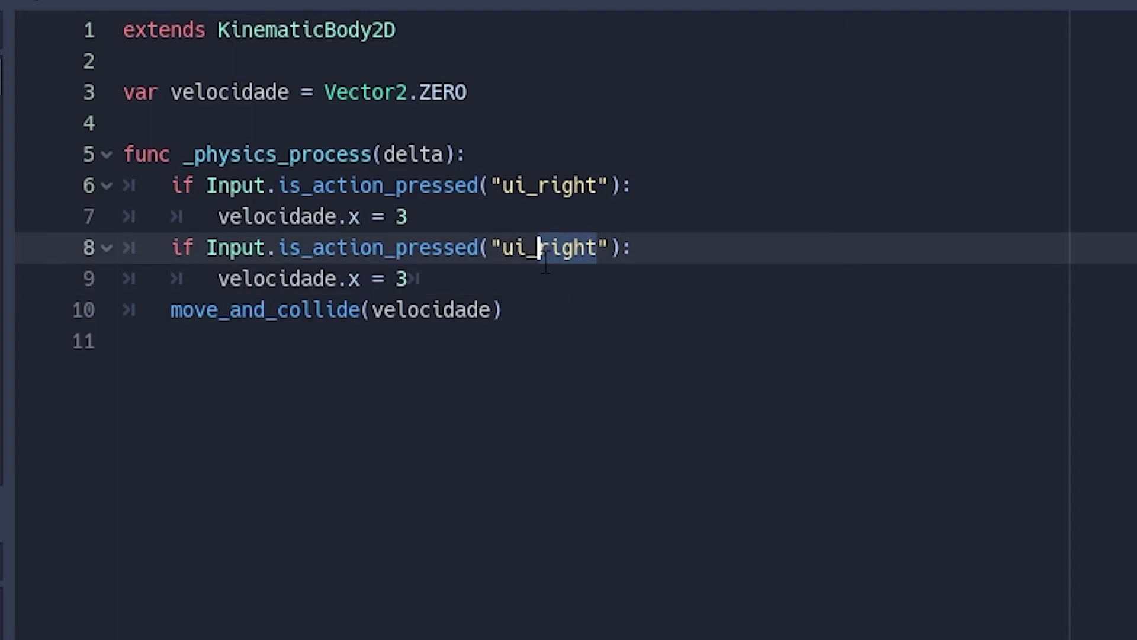
pyautogui.write('left')
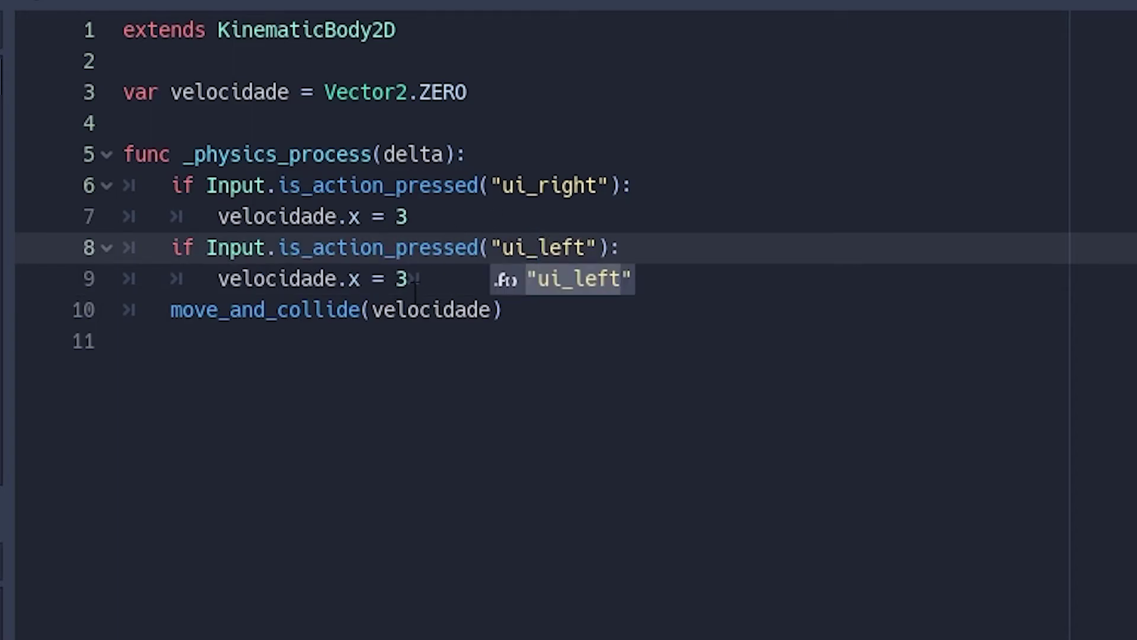
pyautogui.click(408, 278)
pyautogui.press('Left')
pyautogui.write('-')
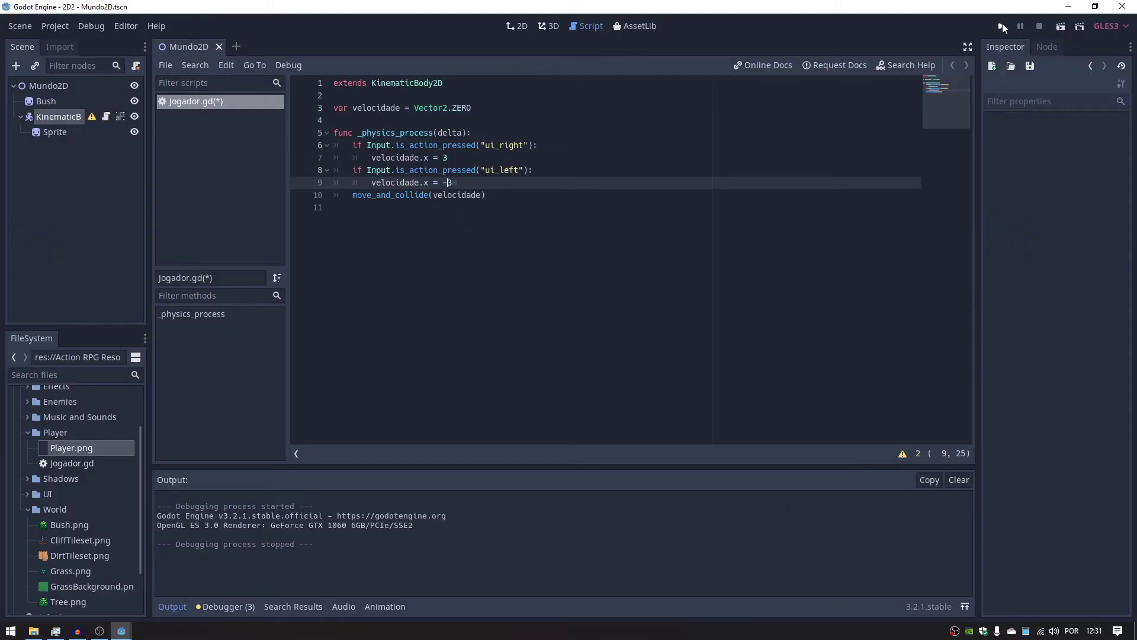
pyautogui.click(1003, 28)
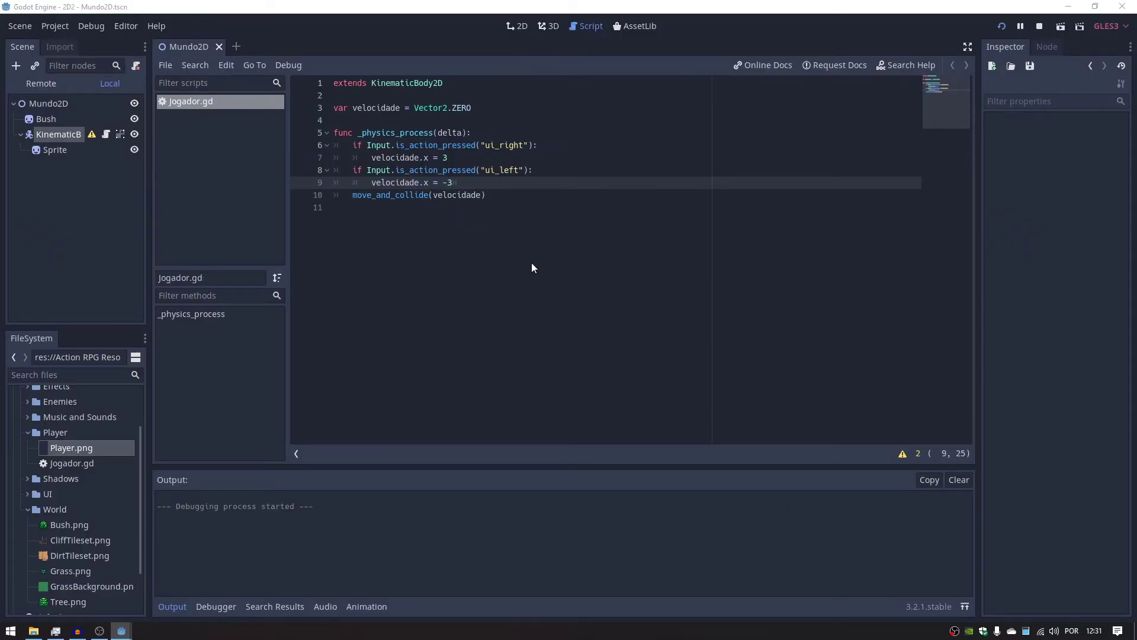
# Move the player back and forth with the Right and Left arrows, then stop with F8
pyautogui.press('Right')
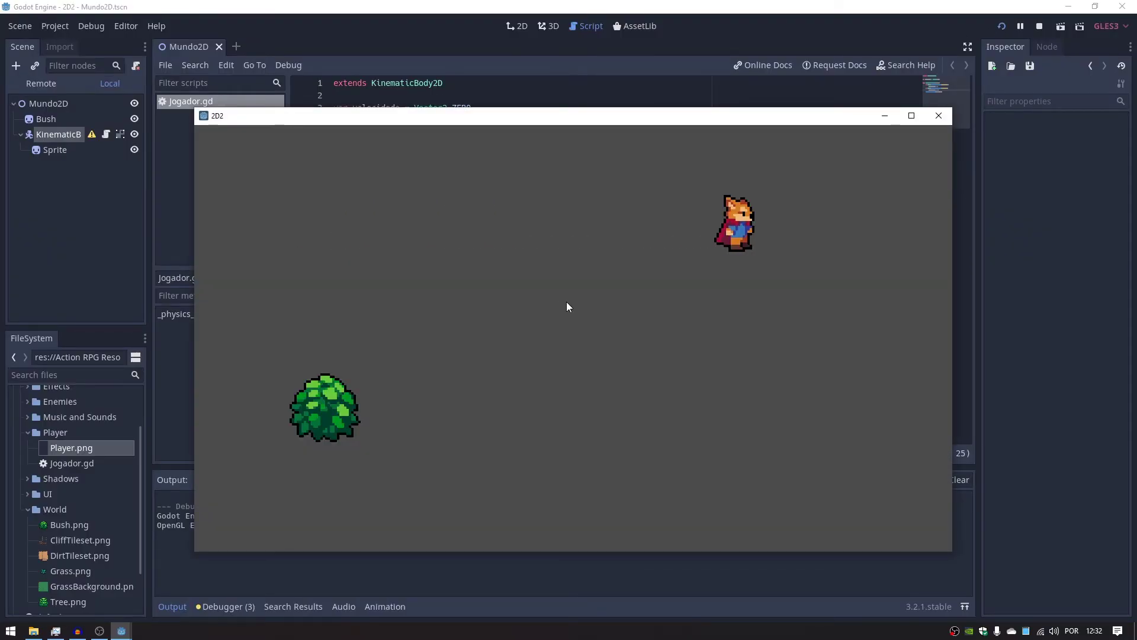
pyautogui.press('Left')
pyautogui.press('Right')
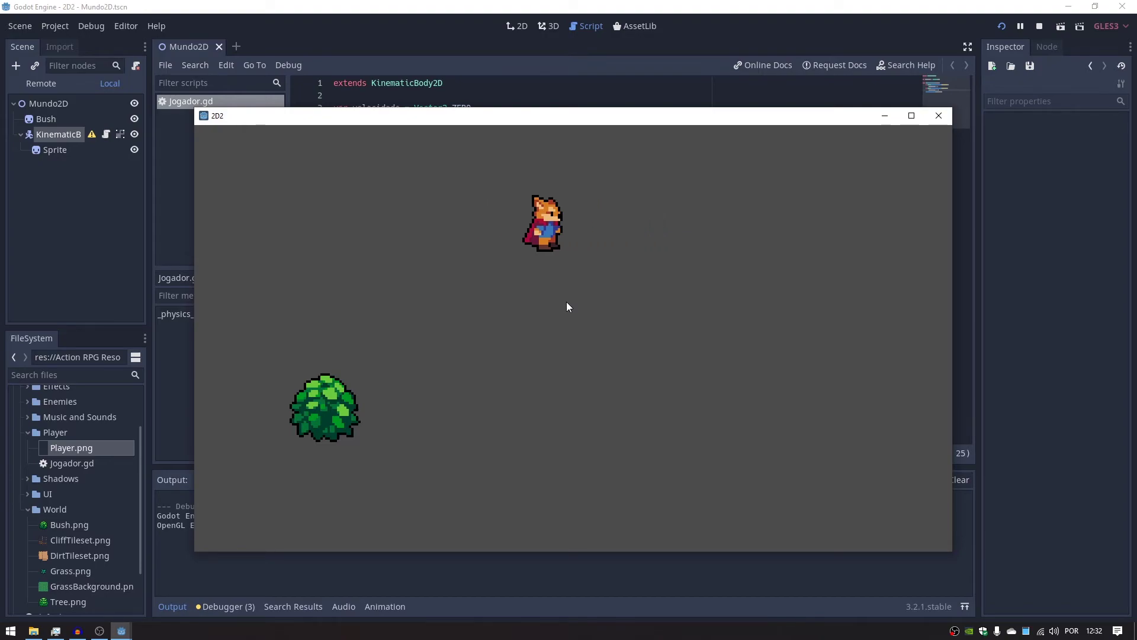
pyautogui.press('Left')
pyautogui.press('Right')
pyautogui.press('Left')
pyautogui.press('Right')
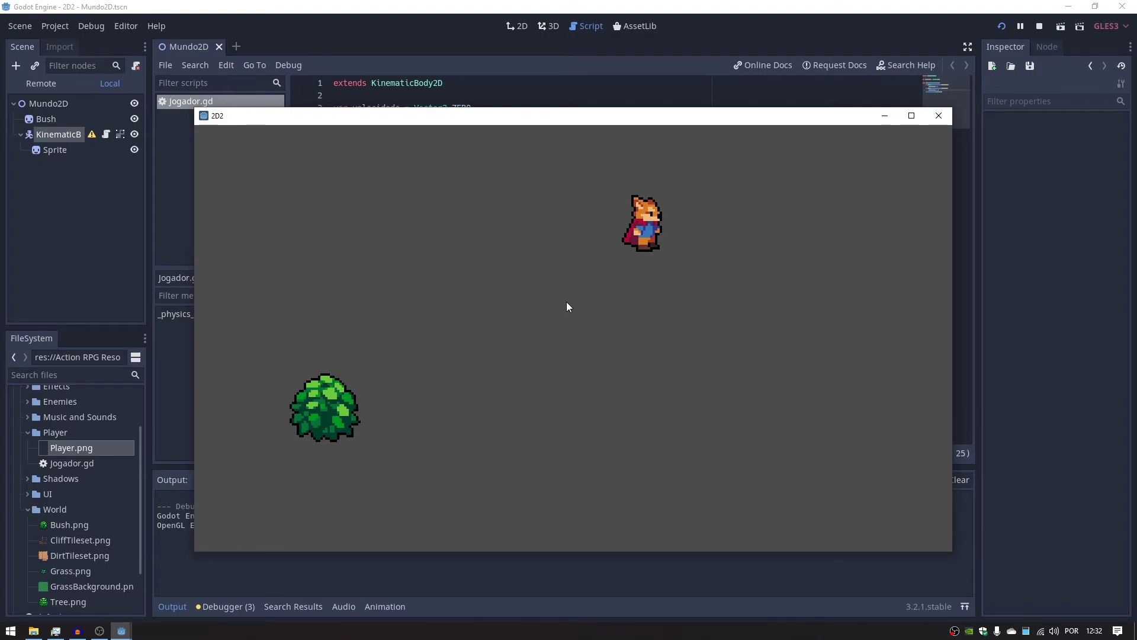
pyautogui.press('Left')
pyautogui.press('Right')
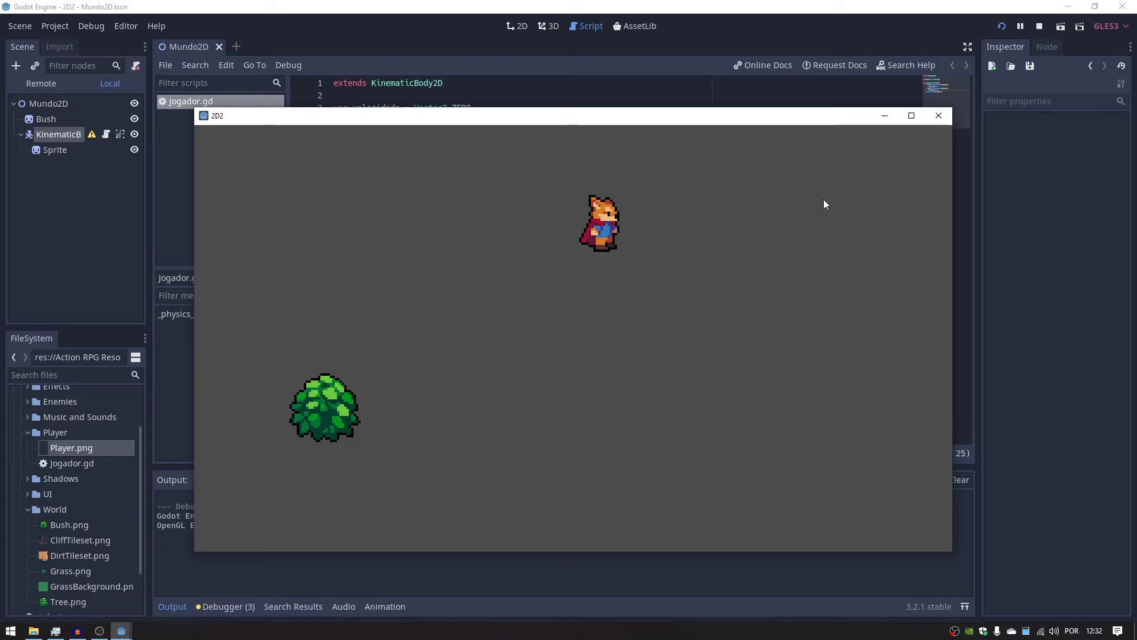
pyautogui.press('F8')
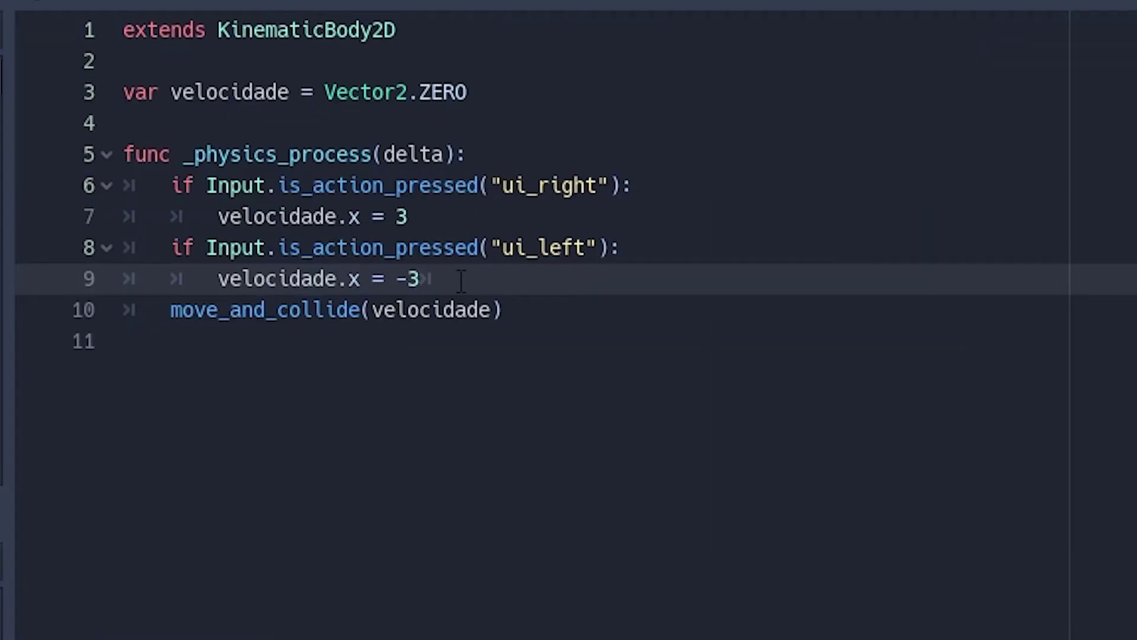
# Turn the ui_left check into an elif
pyautogui.moveTo(171, 188); pyautogui.dragTo(435, 208)
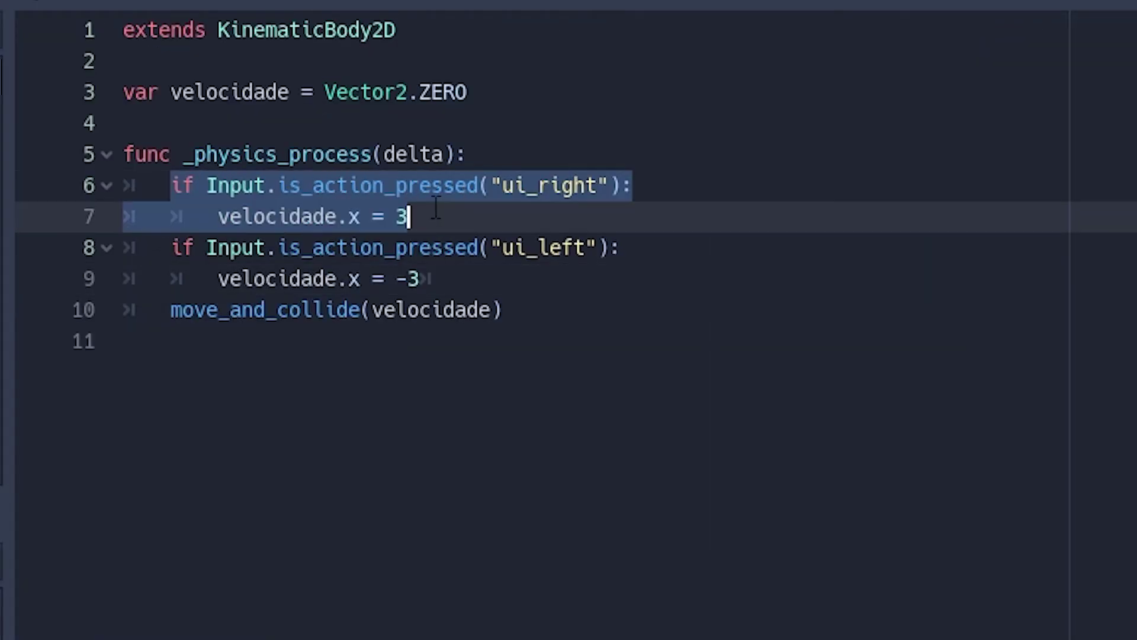
pyautogui.click(444, 211)
pyautogui.click(171, 247)
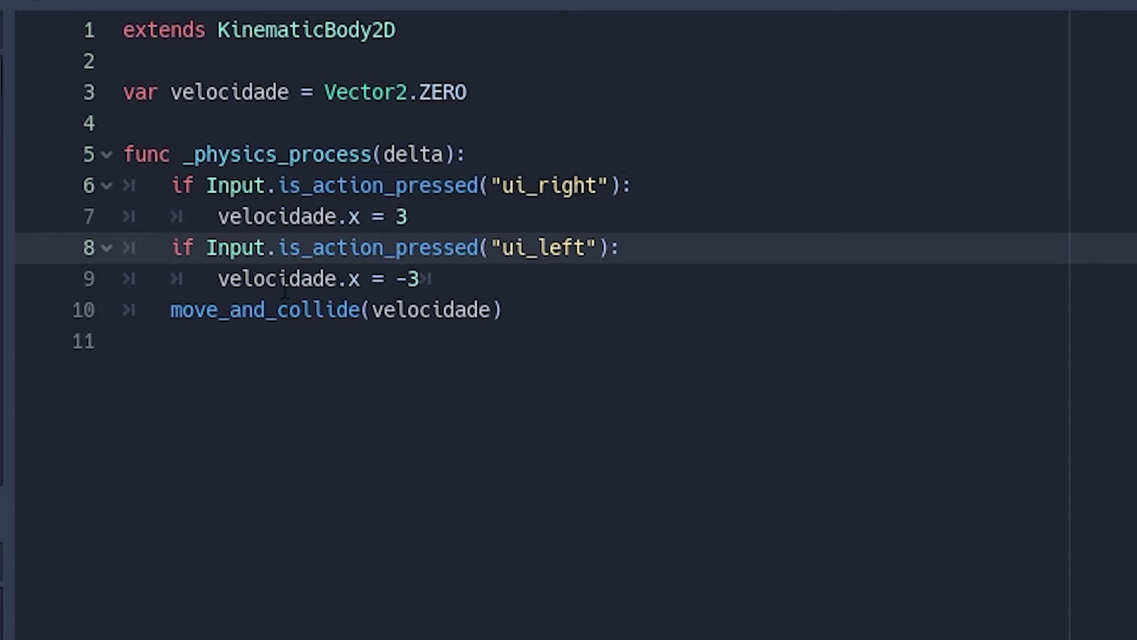
pyautogui.write('el')
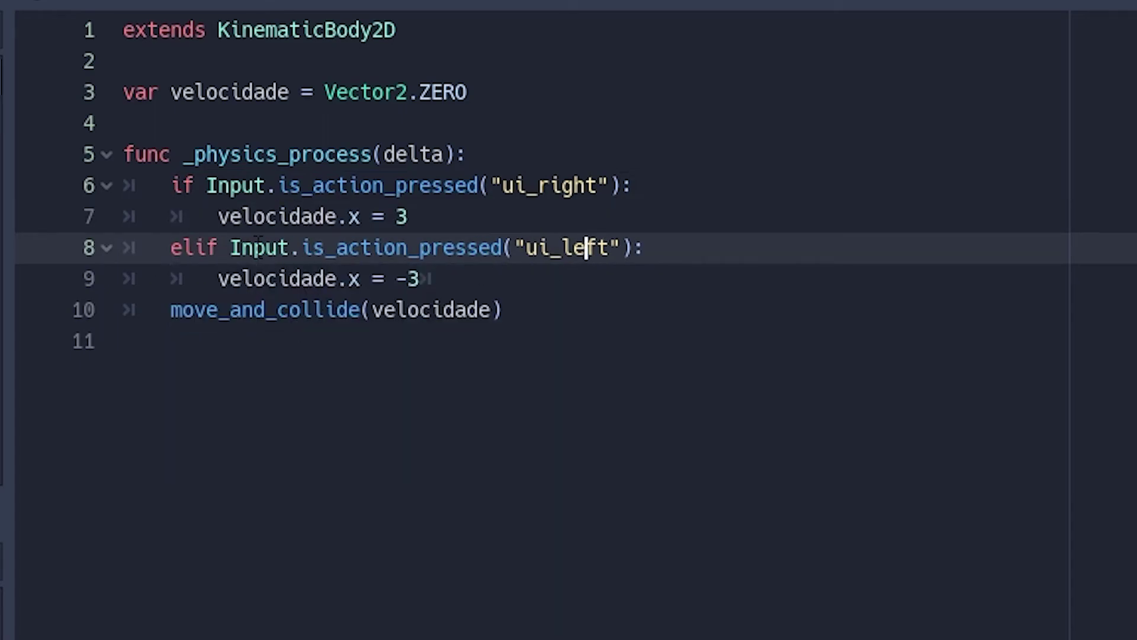
pyautogui.moveTo(170, 248); pyautogui.dragTo(207, 248)
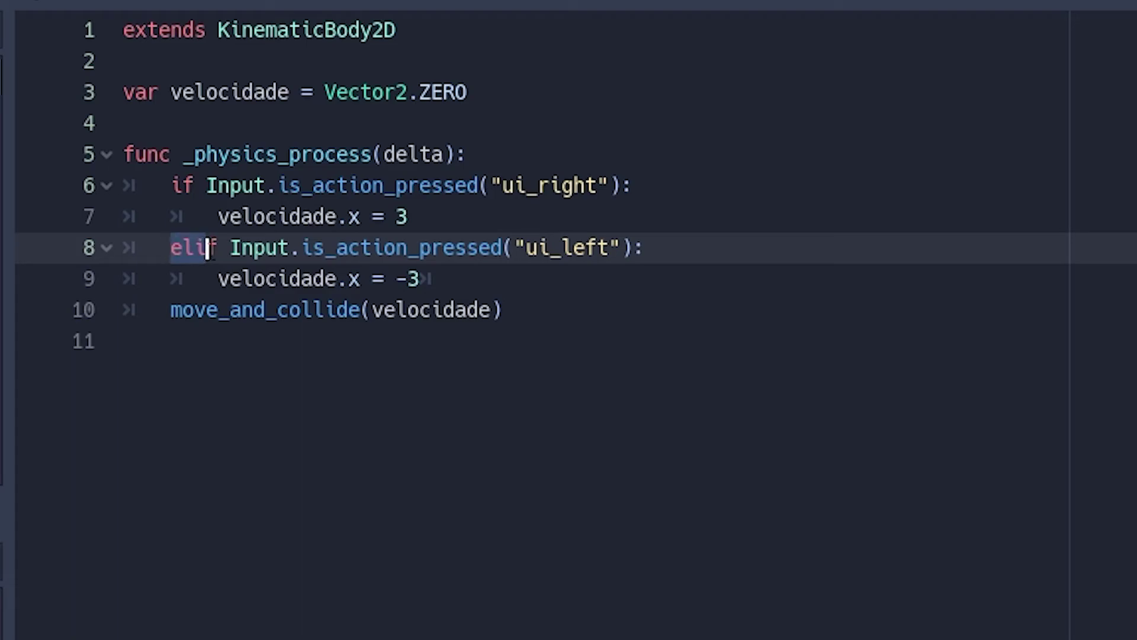
pyautogui.click(207, 248)
# Add an else: branch setting velocidade.x to 0
pyautogui.click(473, 282)
pyautogui.press('BackSpace')
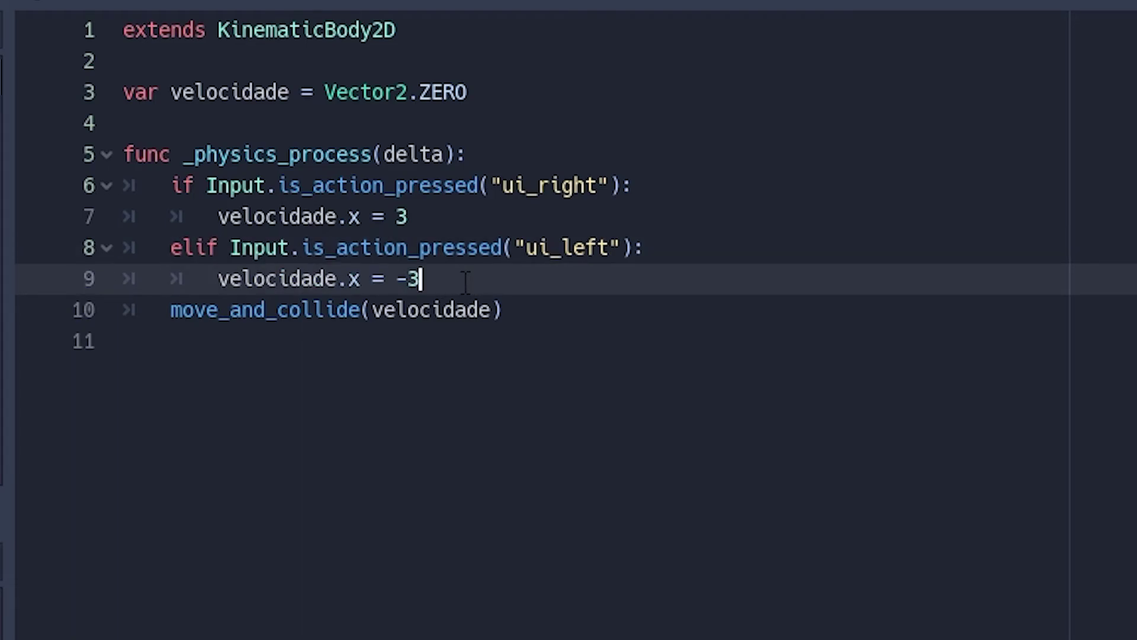
pyautogui.press('Return')
pyautogui.press('BackSpace')
pyautogui.write('else')
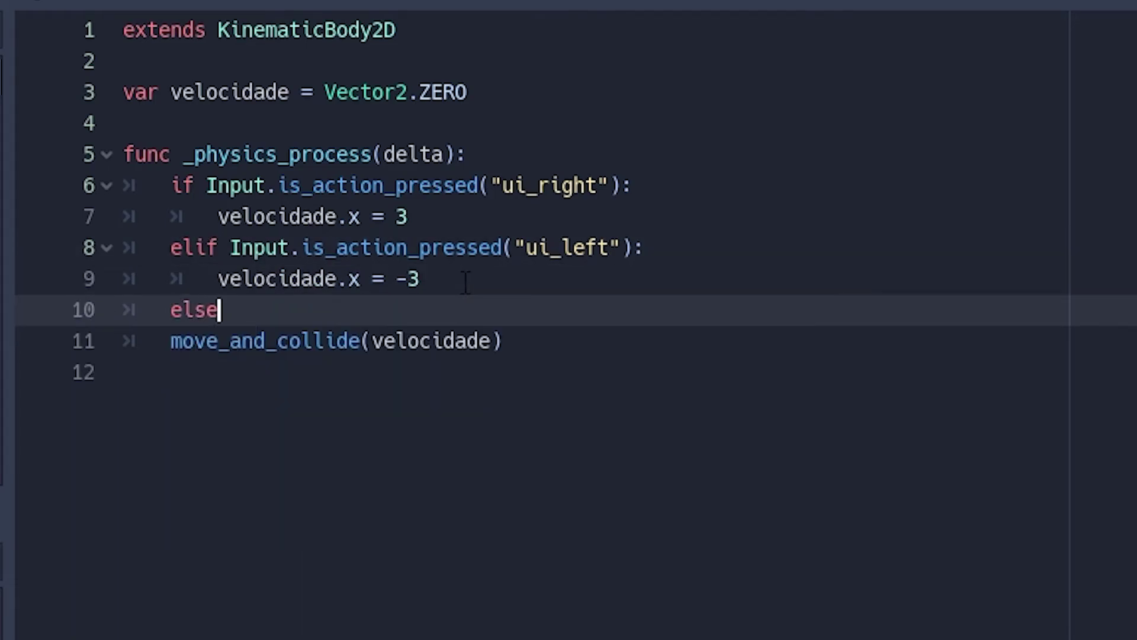
pyautogui.write(':')
pyautogui.press('Return')
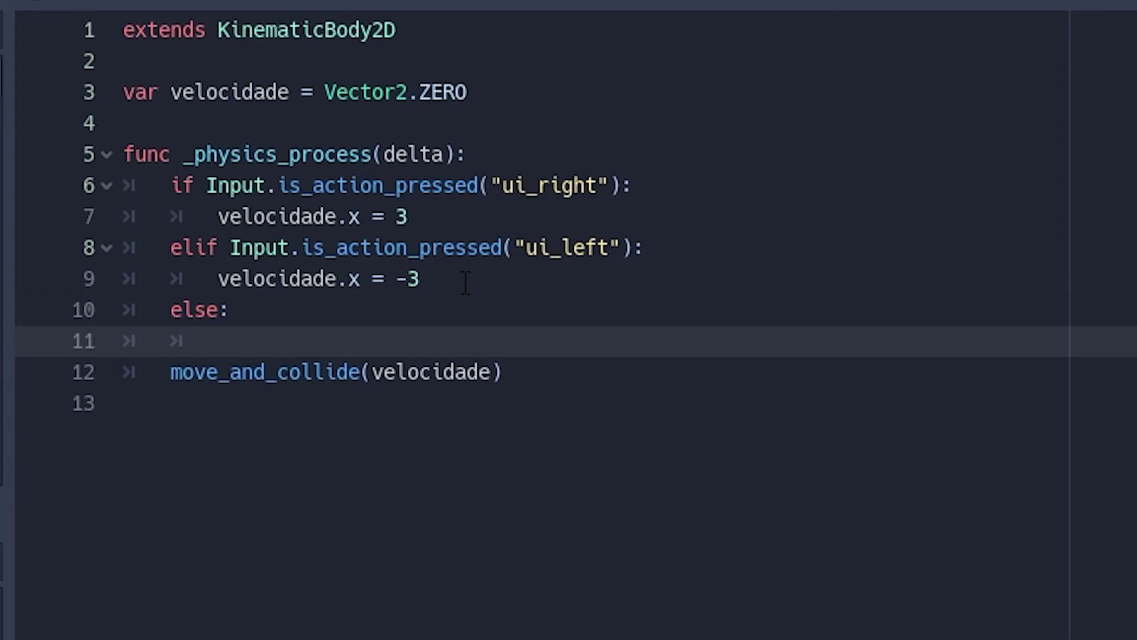
pyautogui.write('velocidade')
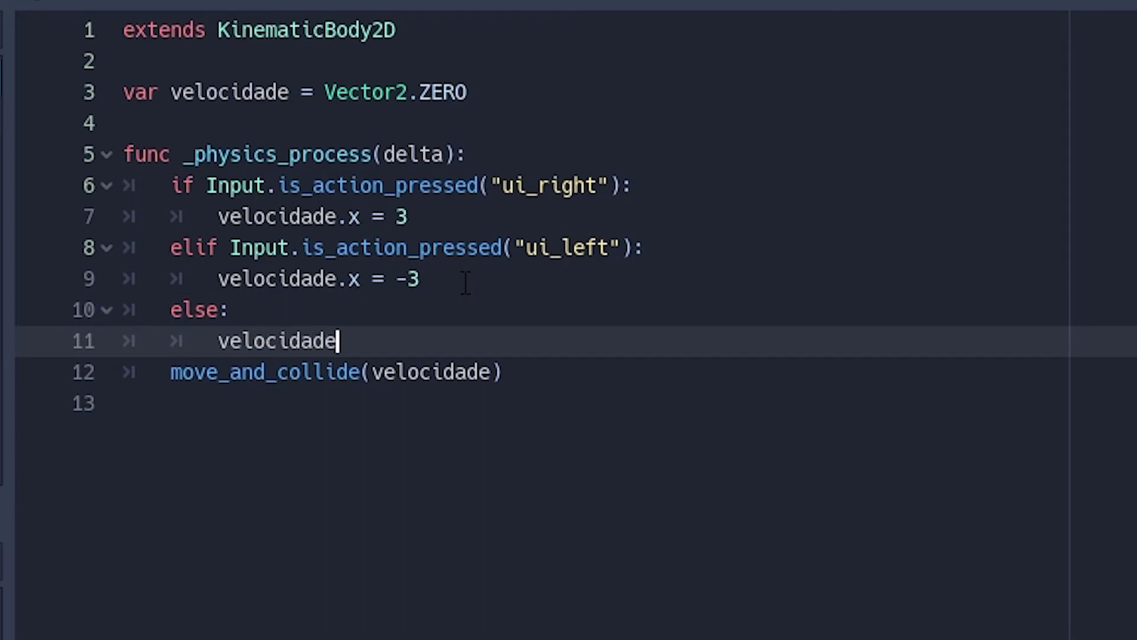
pyautogui.write('.x =')
pyautogui.write('0')
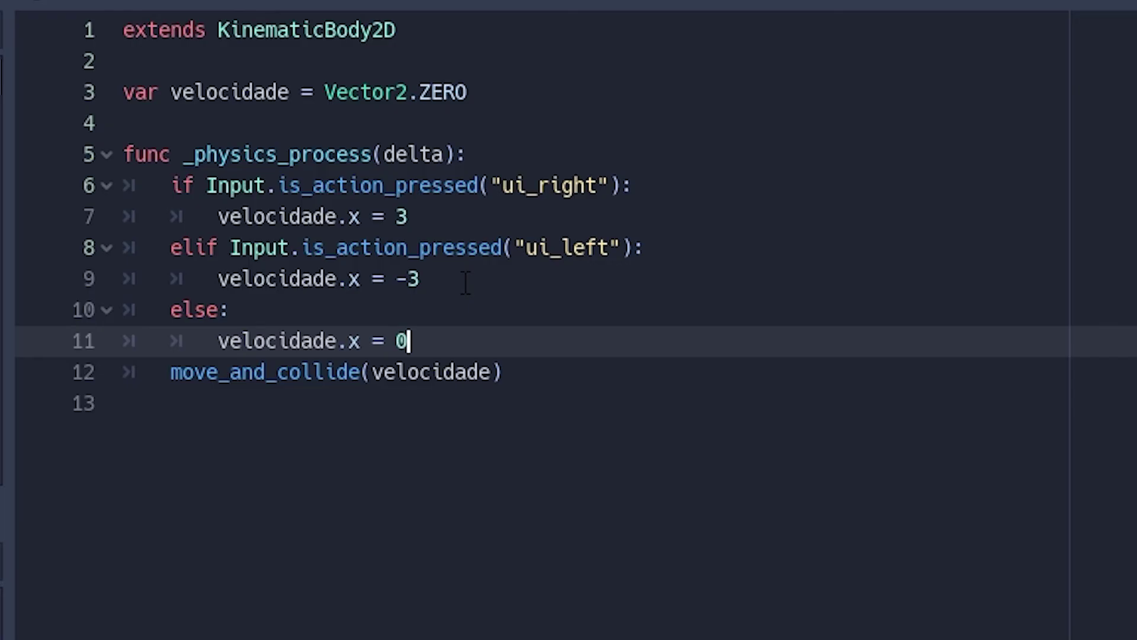
# Run the game with F5 and test the player with the Right and Left arrows
pyautogui.press('Up')
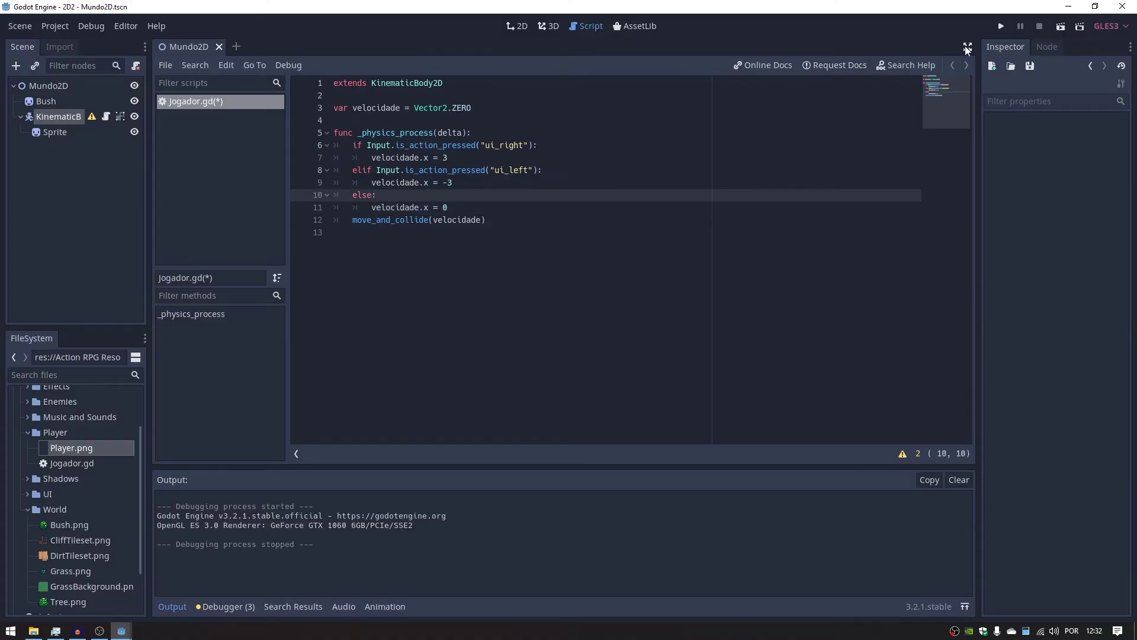
pyautogui.press('F5')
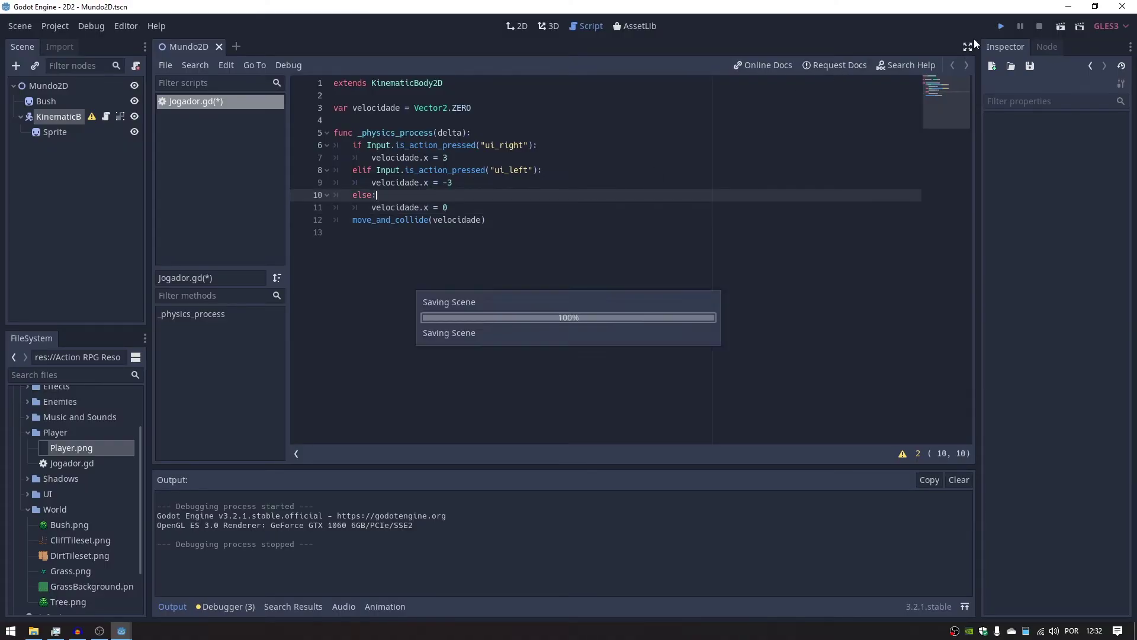
pyautogui.press('Right')
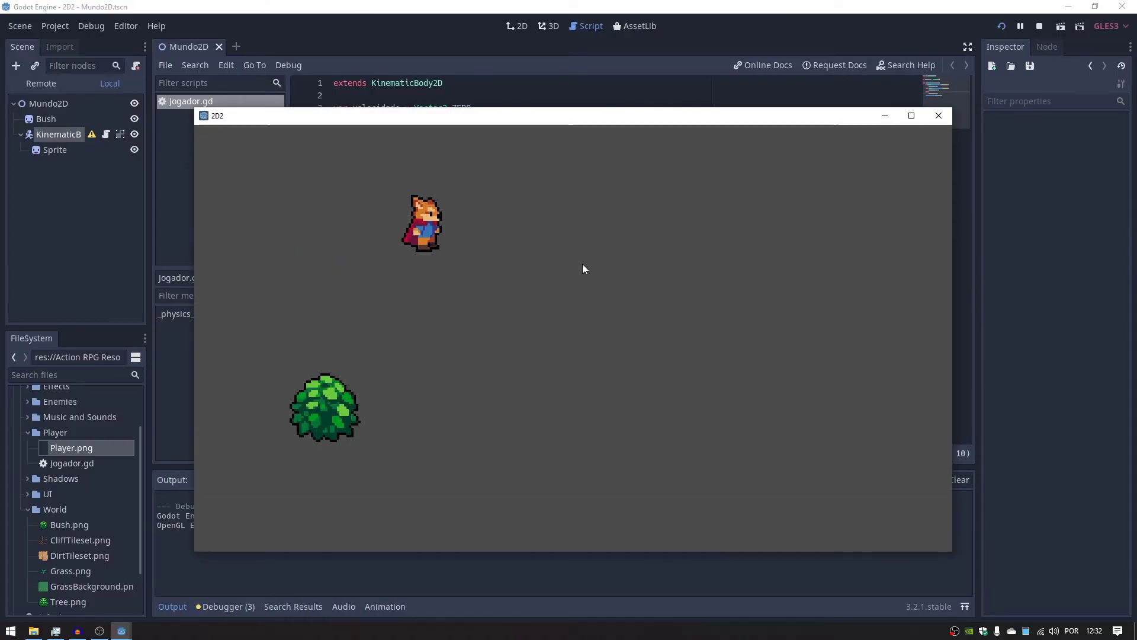
pyautogui.press('Left')
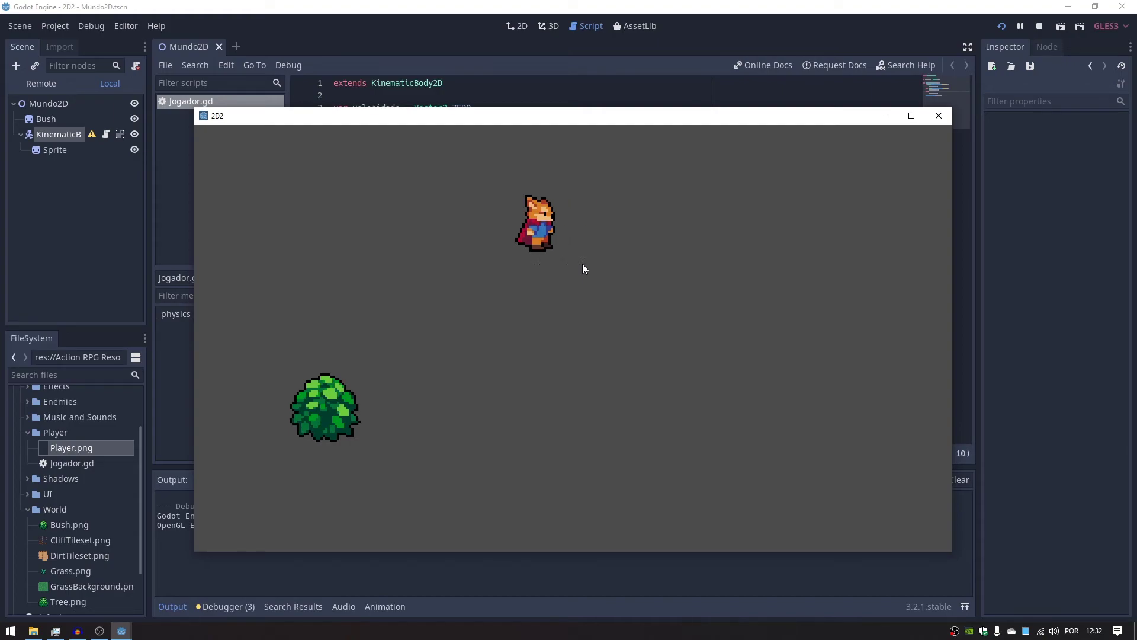
pyautogui.press('Right')
pyautogui.press('Left')
# Close the game and paste a copy of the horizontal movement block after line 11
pyautogui.click(937, 117)
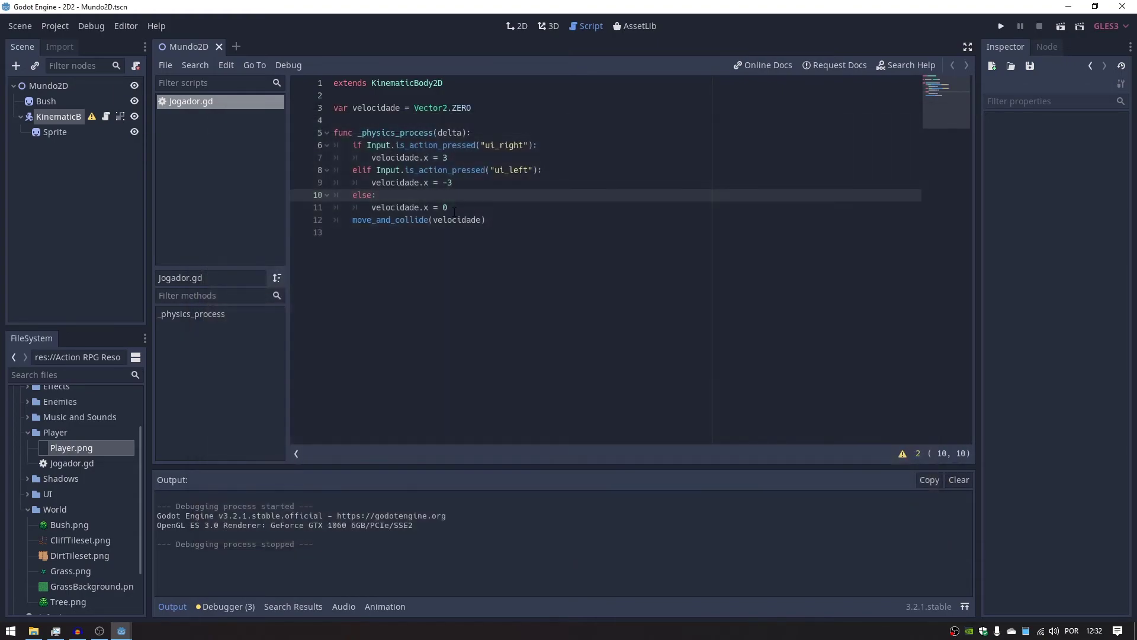
pyautogui.click(468, 210)
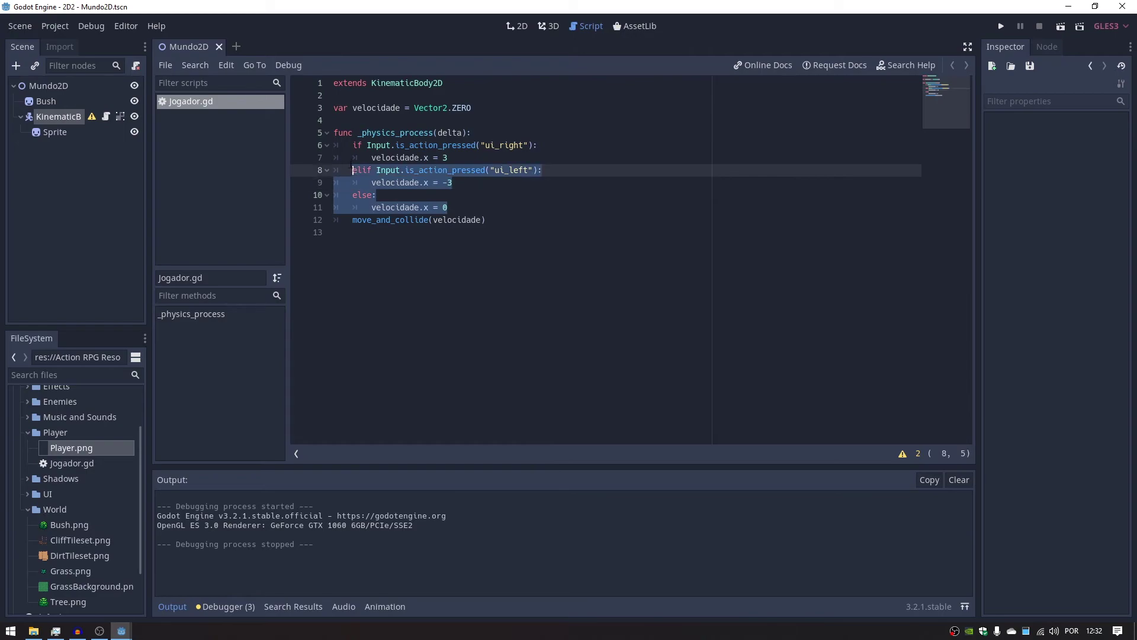
pyautogui.moveTo(463, 210); pyautogui.dragTo(326, 150)
pyautogui.hotkey('ctrl', 'c')
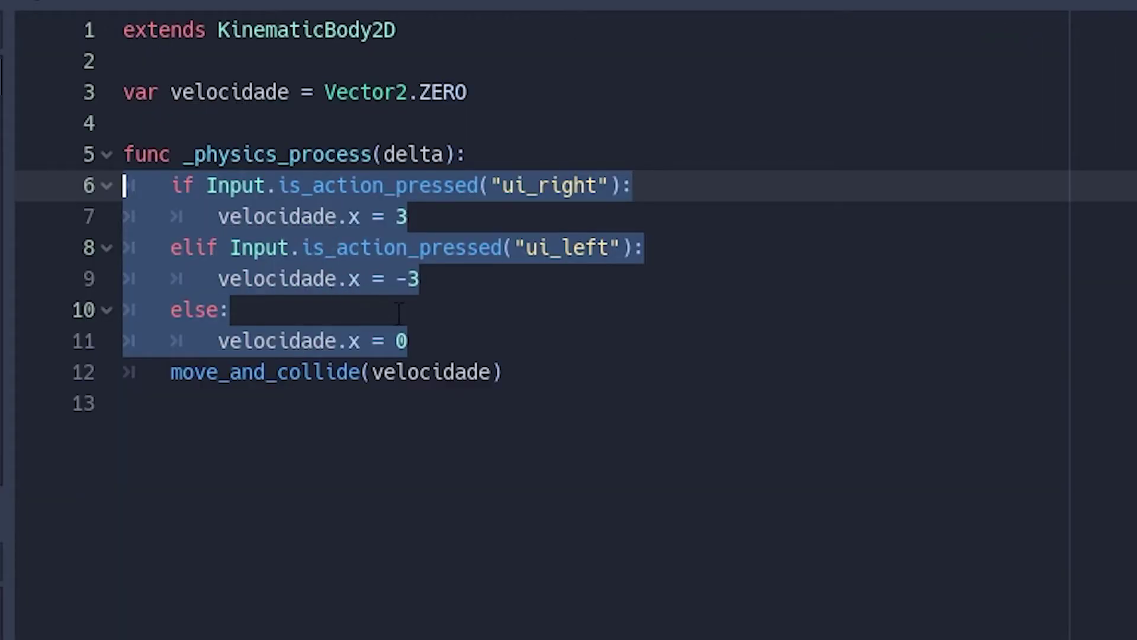
pyautogui.click(426, 312)
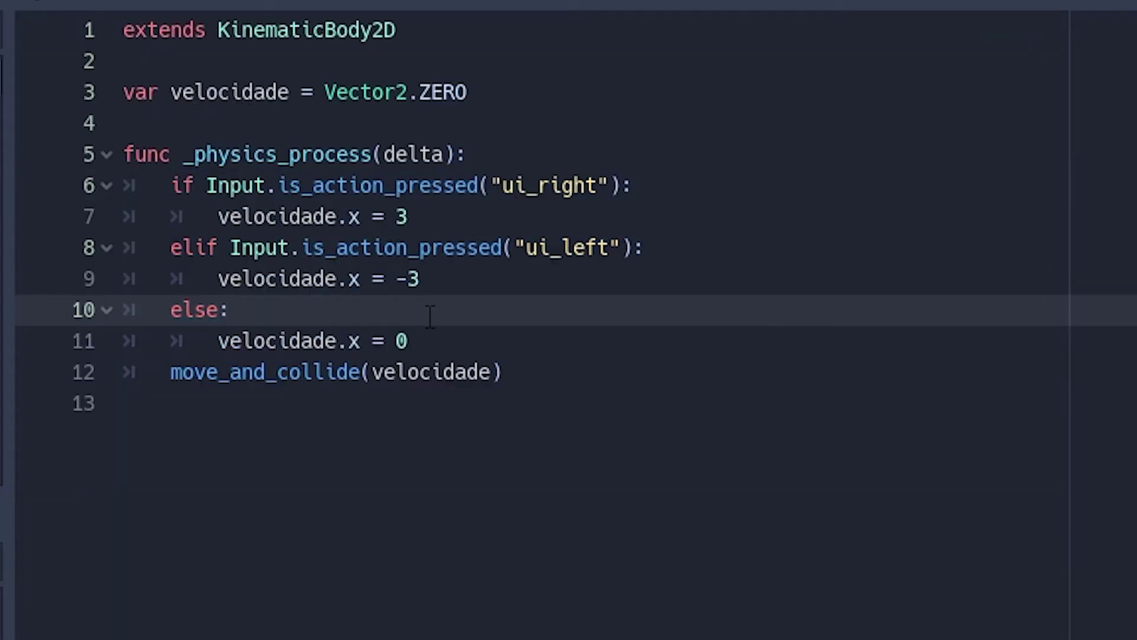
pyautogui.click(436, 352)
pyautogui.press('Return')
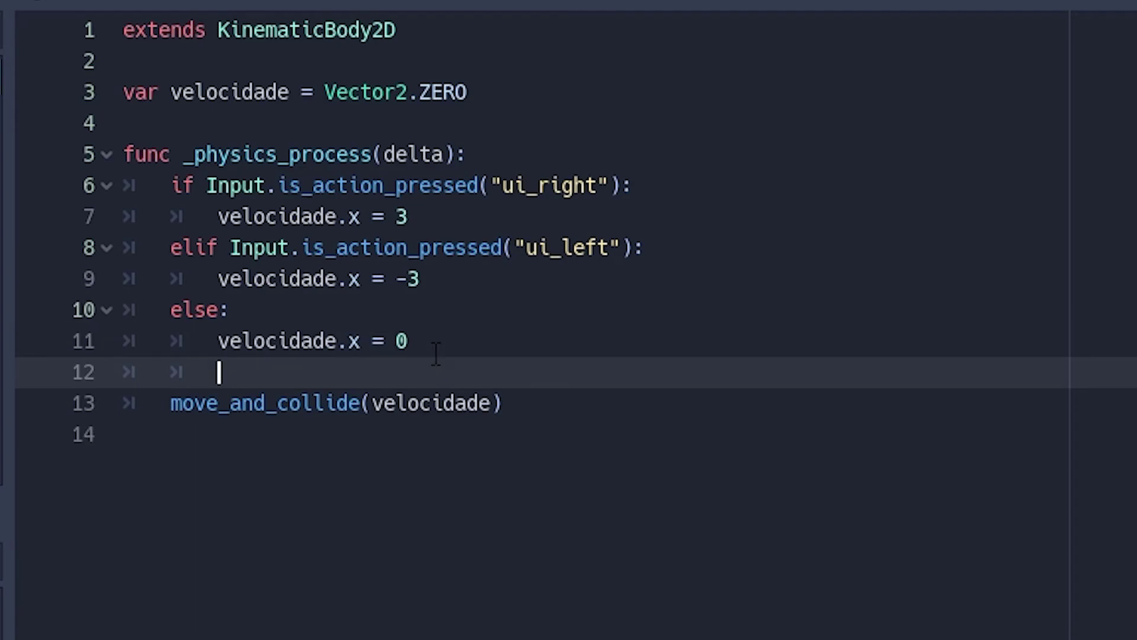
pyautogui.press('BackSpace')
pyautogui.press('BackSpace')
pyautogui.hotkey('ctrl', 'v')
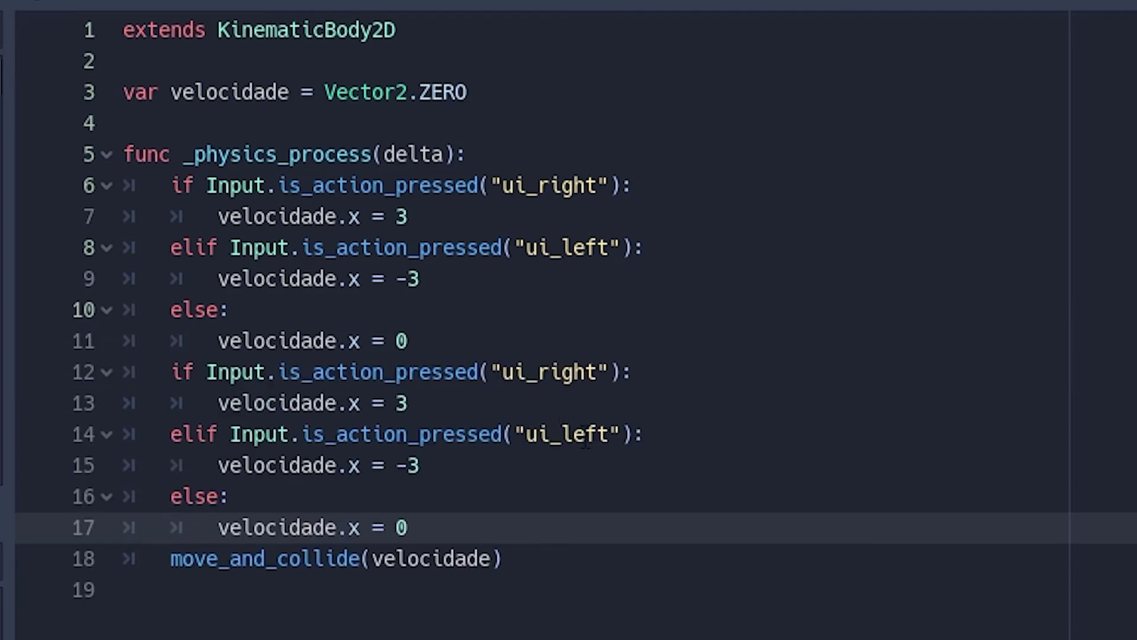
# Rename the copied actions to ui_up and ui_down
pyautogui.moveTo(597, 372); pyautogui.dragTo(536, 372)
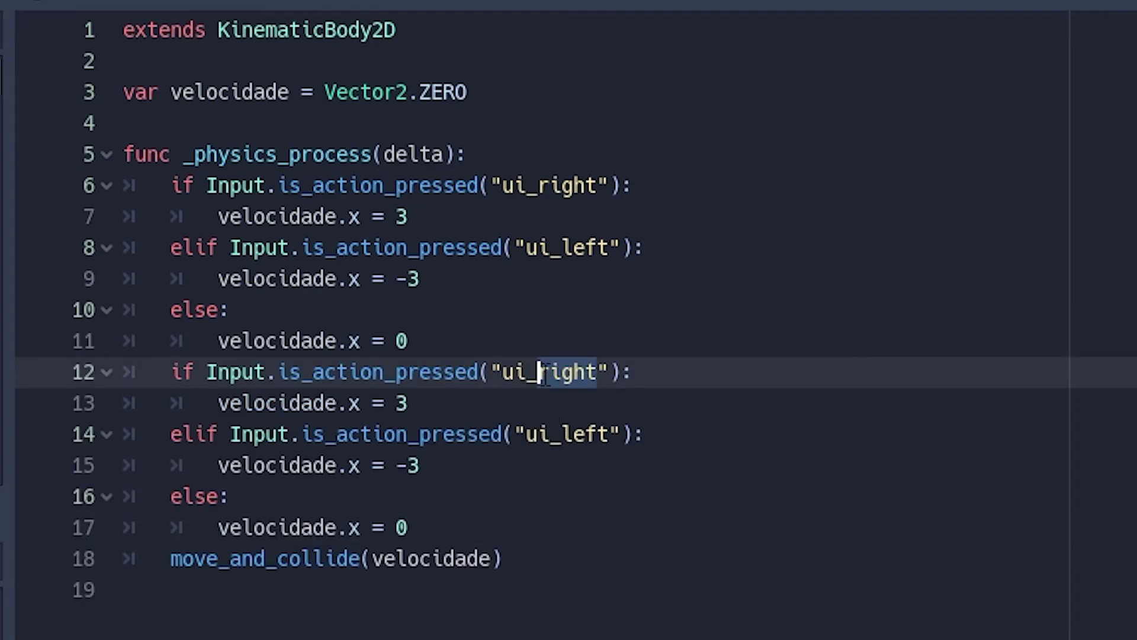
pyautogui.write('uop')
pyautogui.press('BackSpace')
pyautogui.press('BackSpace')
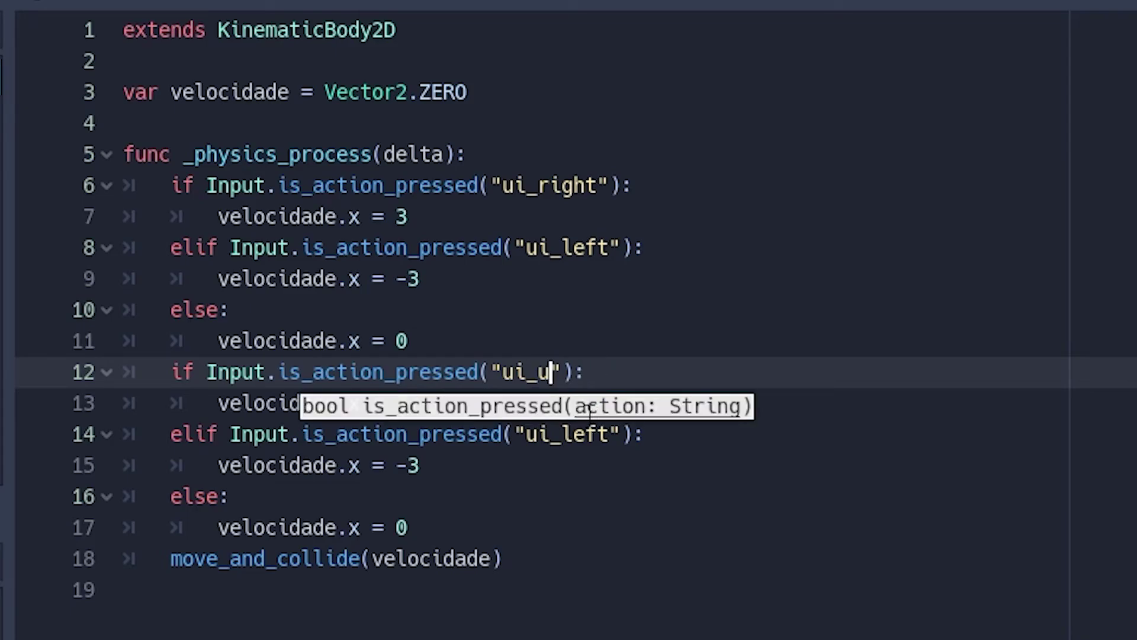
pyautogui.write('p')
pyautogui.click(551, 435)
pyautogui.moveTo(561, 434); pyautogui.dragTo(614, 434)
pyautogui.write('down')
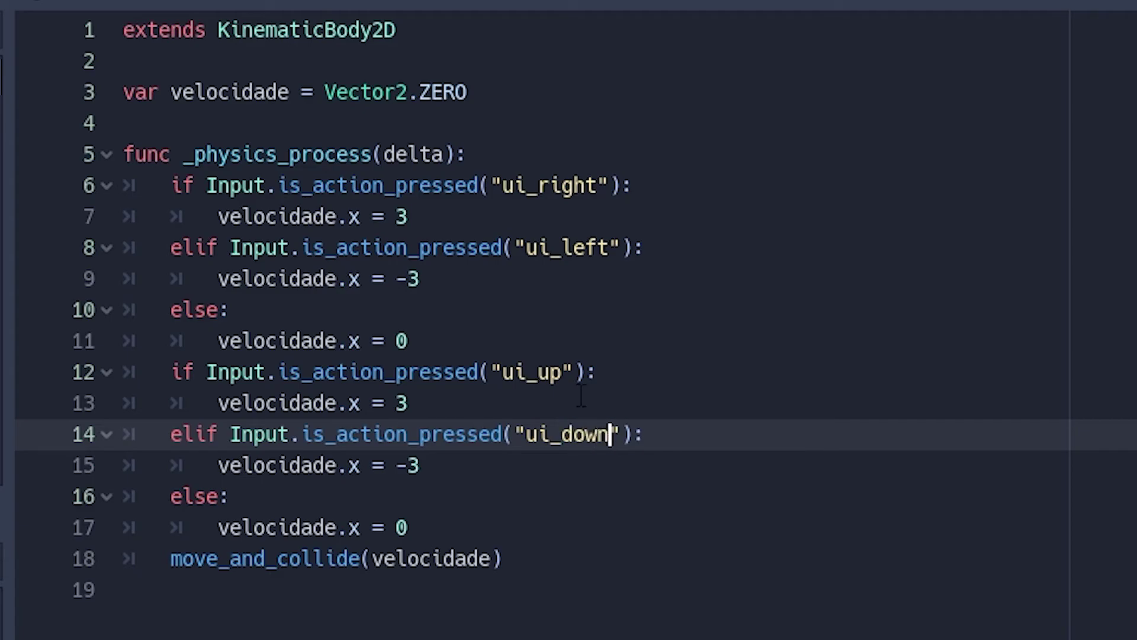
# Change velocidade.x to velocidade.y in the copied branches and run the game
pyautogui.click(364, 468)
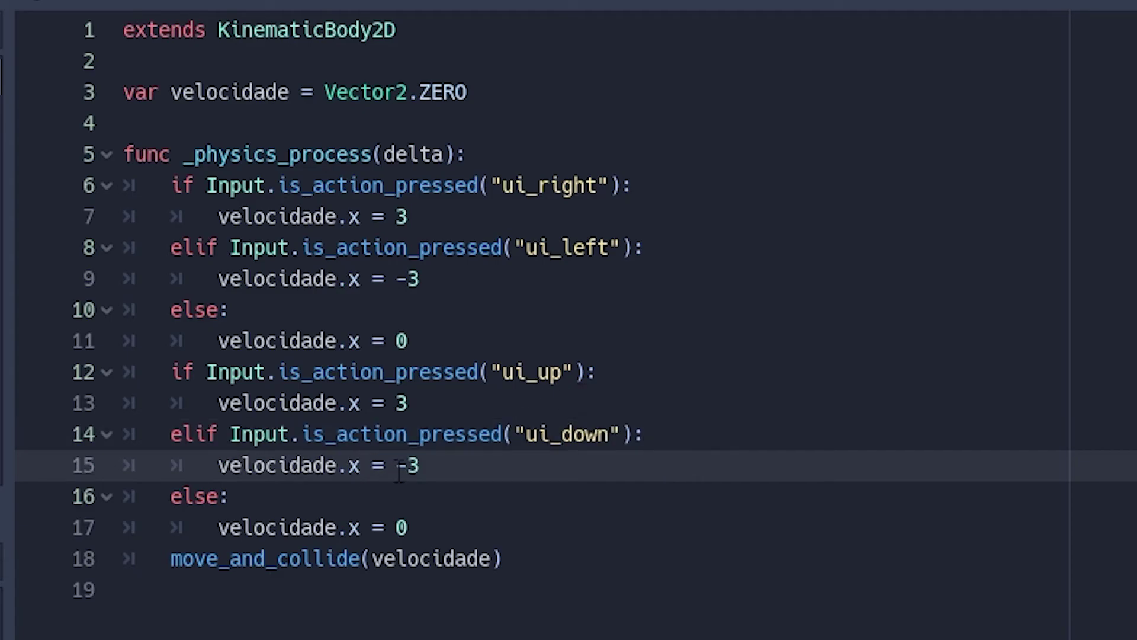
pyautogui.press('BackSpace')
pyautogui.write('y')
pyautogui.press('Up')
pyautogui.press('Up')
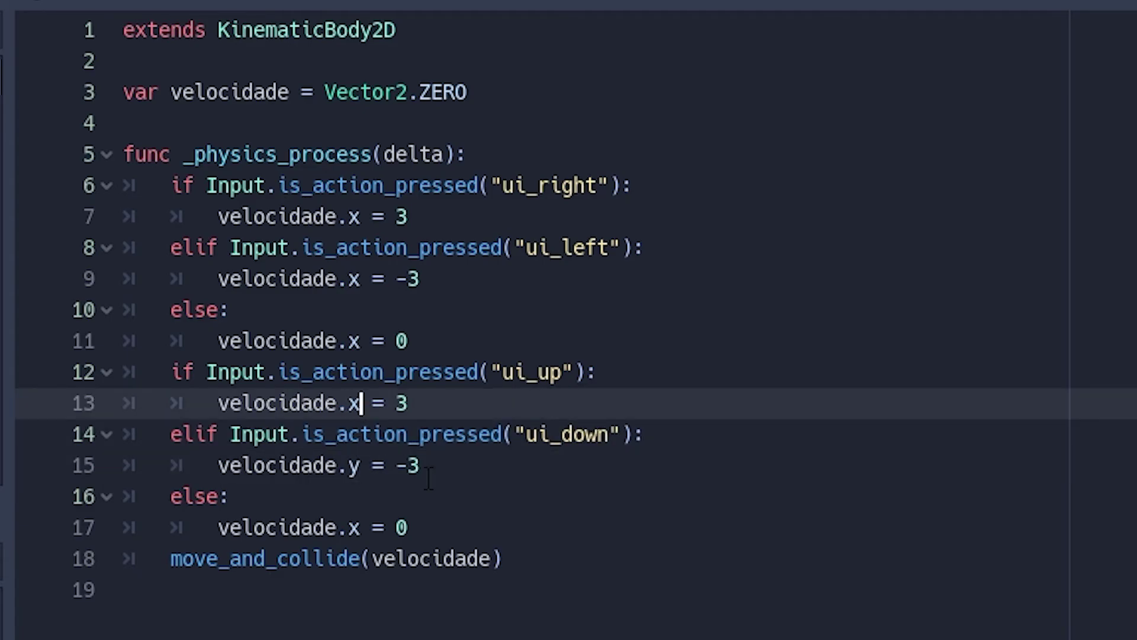
pyautogui.press('BackSpace')
pyautogui.press('Return')
pyautogui.write('y')
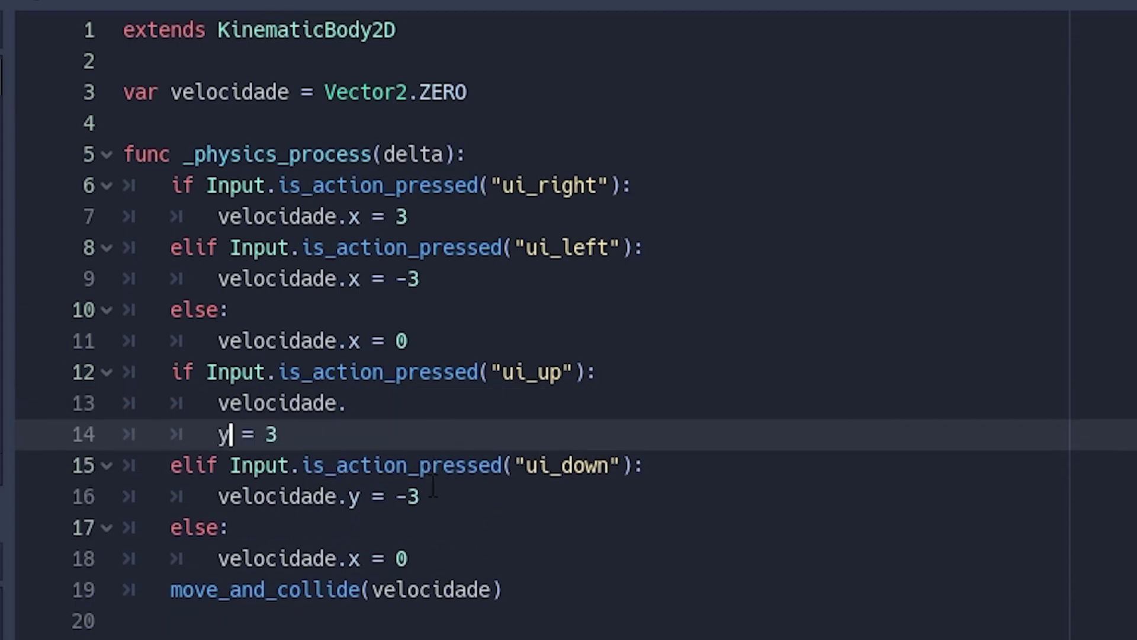
pyautogui.press('BackSpace')
pyautogui.press('BackSpace')
pyautogui.press('BackSpace')
pyautogui.press('BackSpace')
pyautogui.write('y = 3')
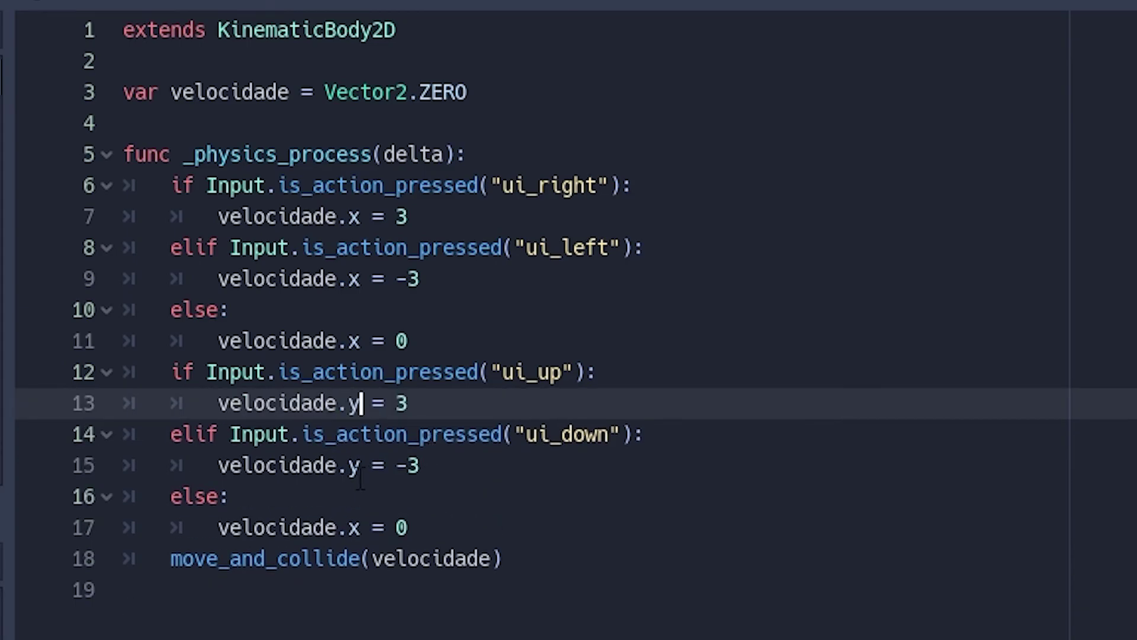
pyautogui.press('Down')
pyautogui.press('Down')
pyautogui.press('Down')
pyautogui.press('BackSpace')
pyautogui.write('y')
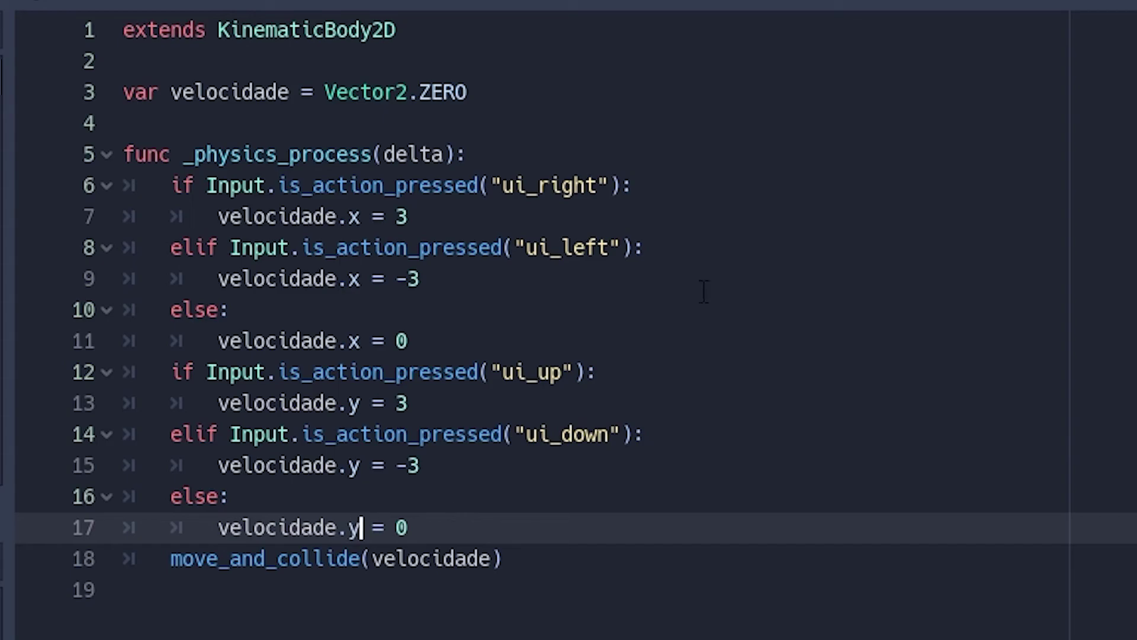
pyautogui.click(926, 435)
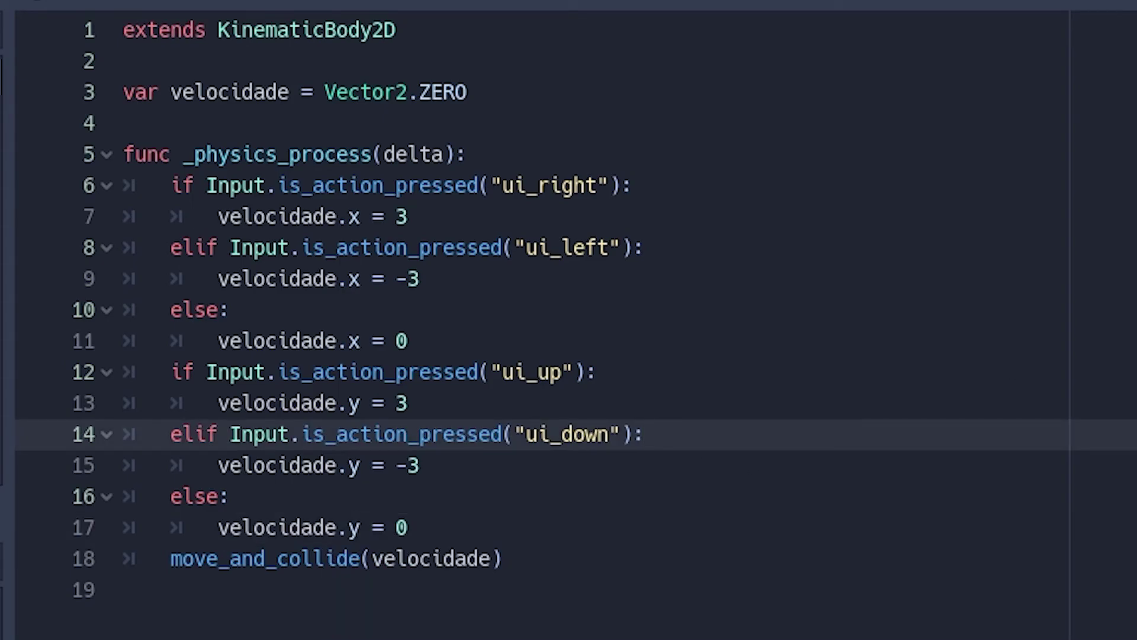
pyautogui.press('F5')
# Steer the player right, up, left and down with the arrow keys, then close the game window
pyautogui.press('Right')
pyautogui.press('Up')
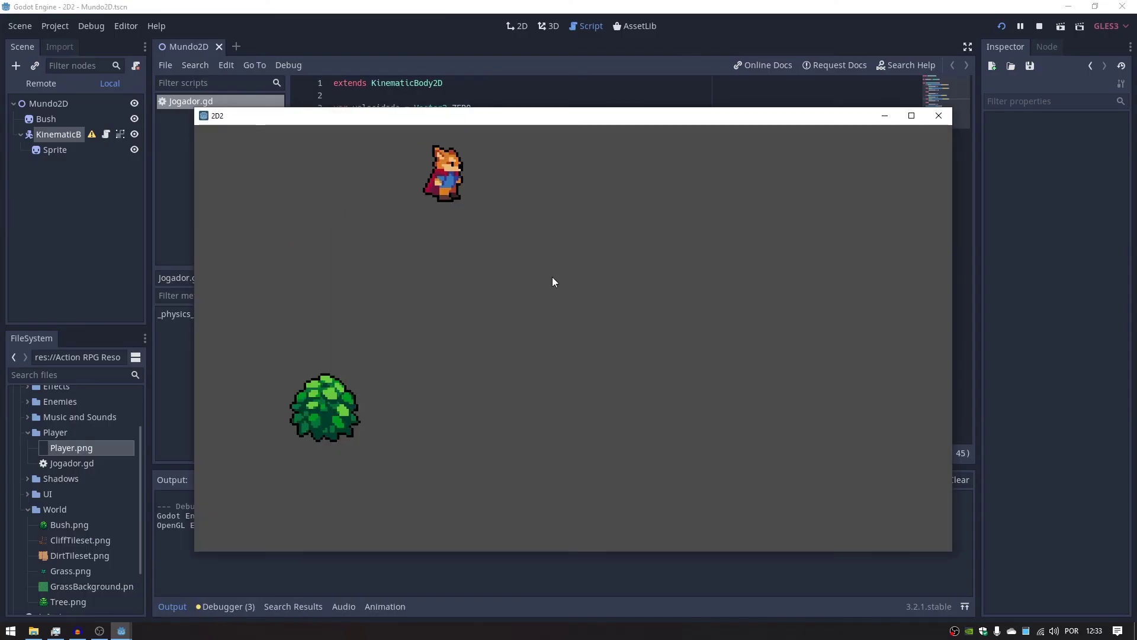
pyautogui.press('Up')
pyautogui.press('Down')
pyautogui.press('Up')
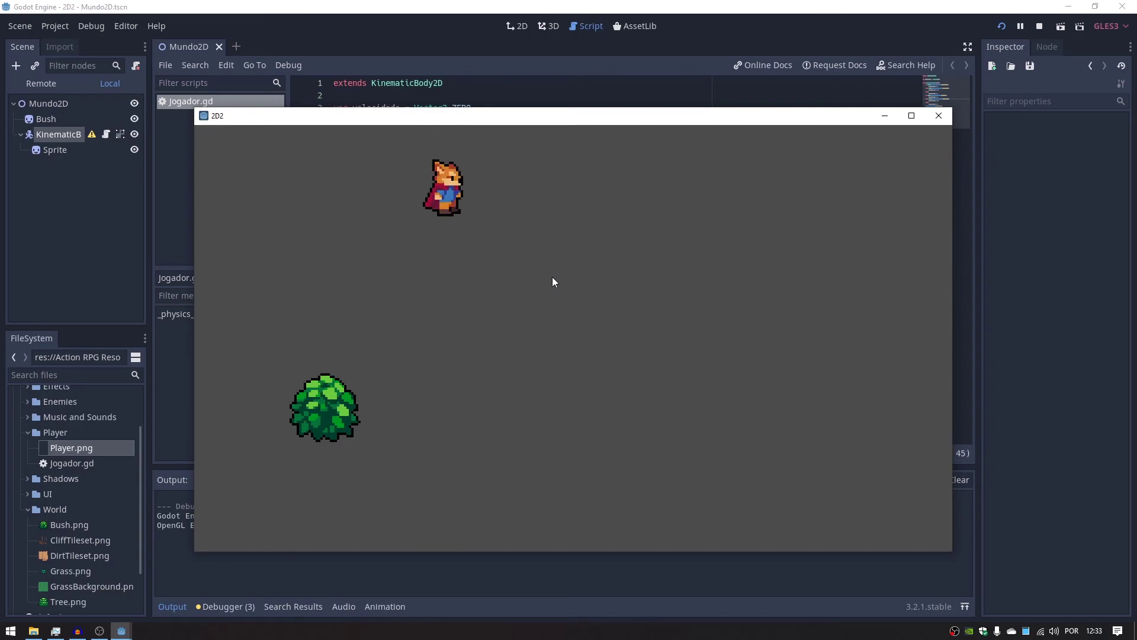
pyautogui.press('Left')
pyautogui.press('Right')
pyautogui.press('Up')
pyautogui.press('Left')
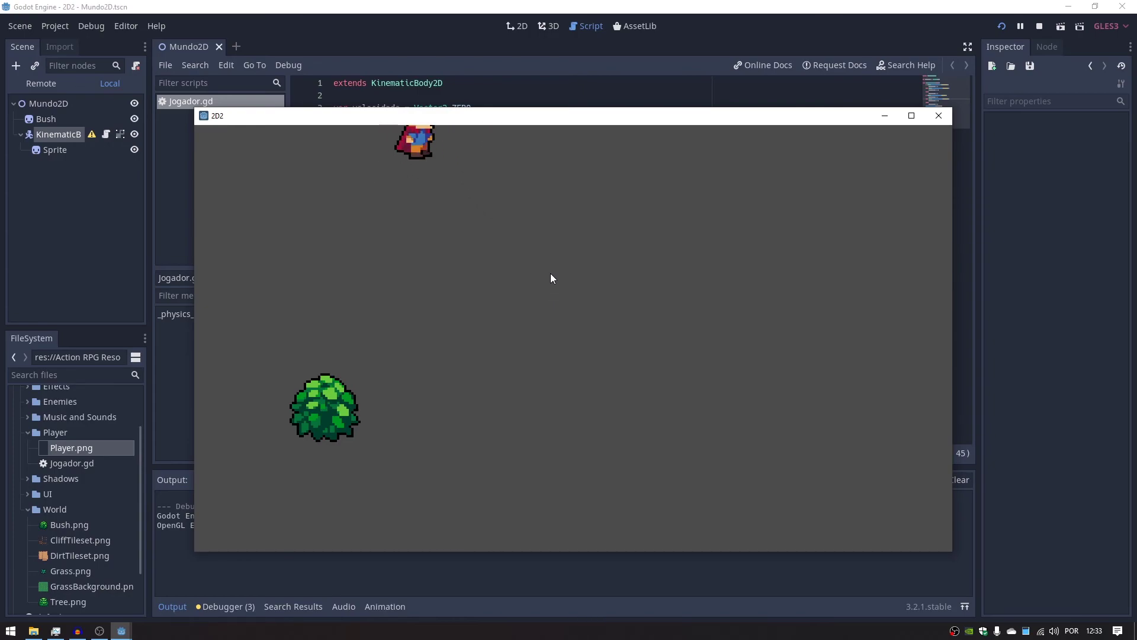
pyautogui.press('Down')
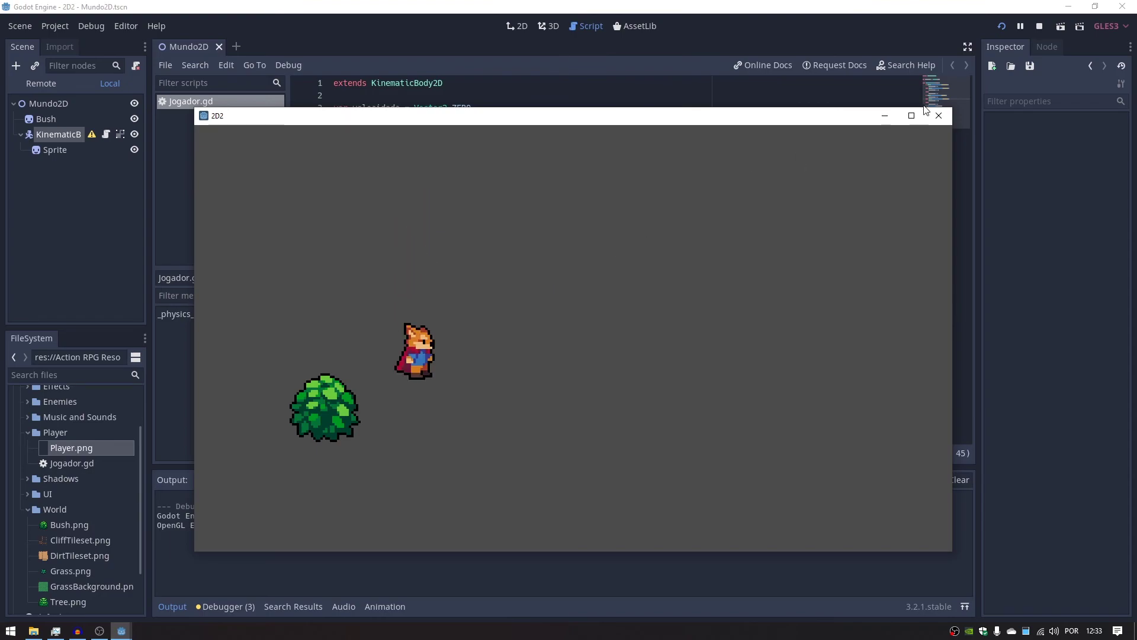
pyautogui.click(939, 116)
# Flip the vertical speeds so ui_up uses -3 and ui_down uses 3, then run the game
pyautogui.click(445, 232)
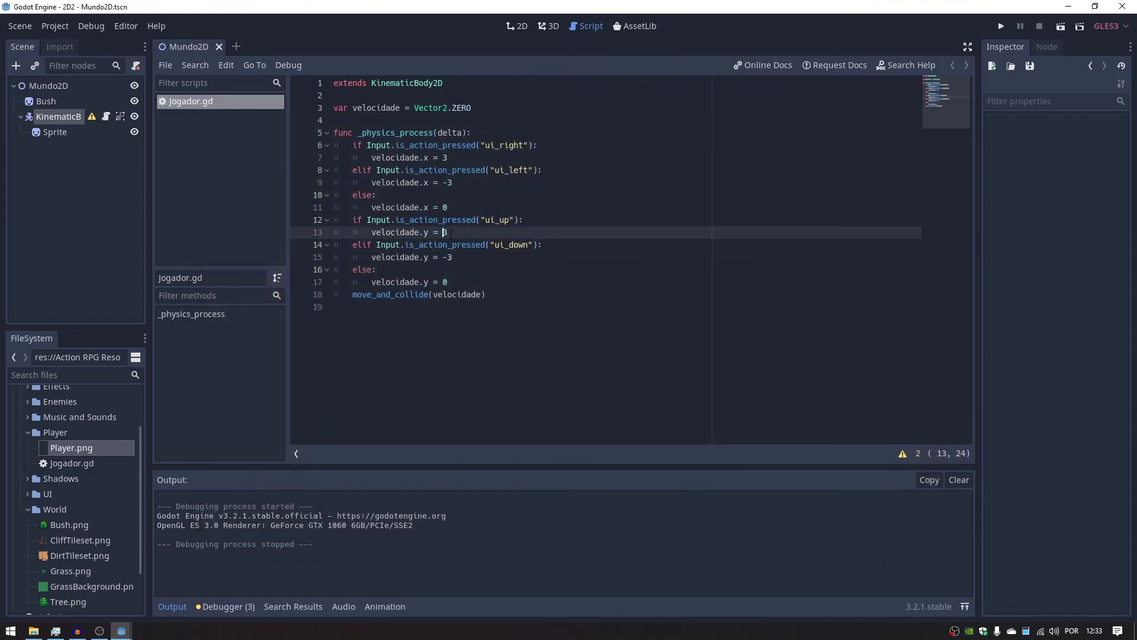
pyautogui.write('-')
pyautogui.click(448, 257)
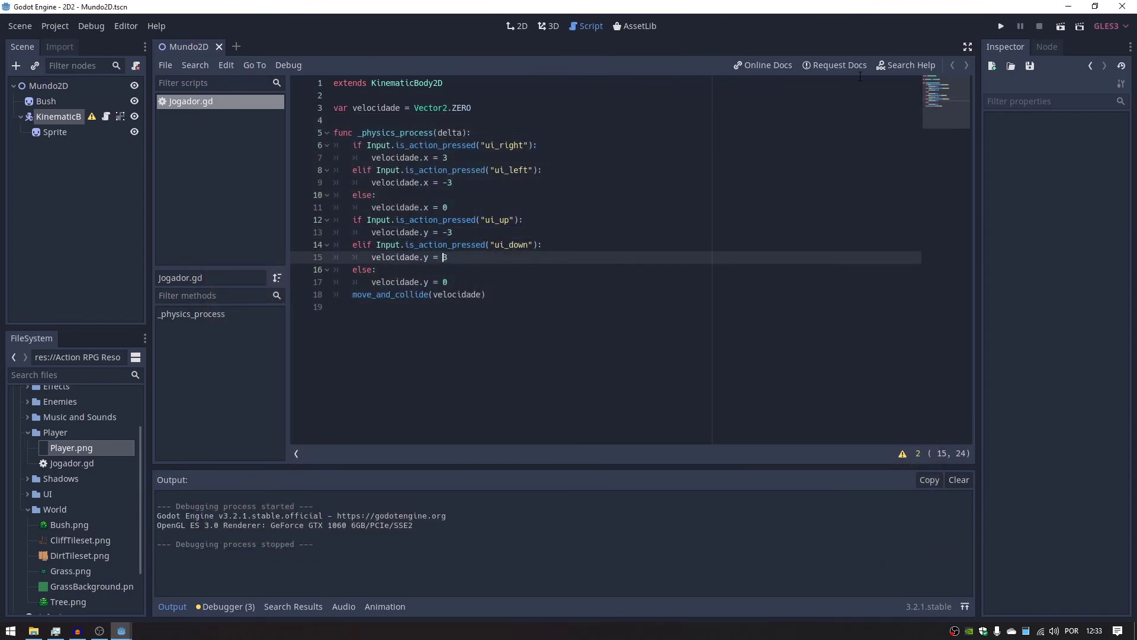
pyautogui.click(1001, 26)
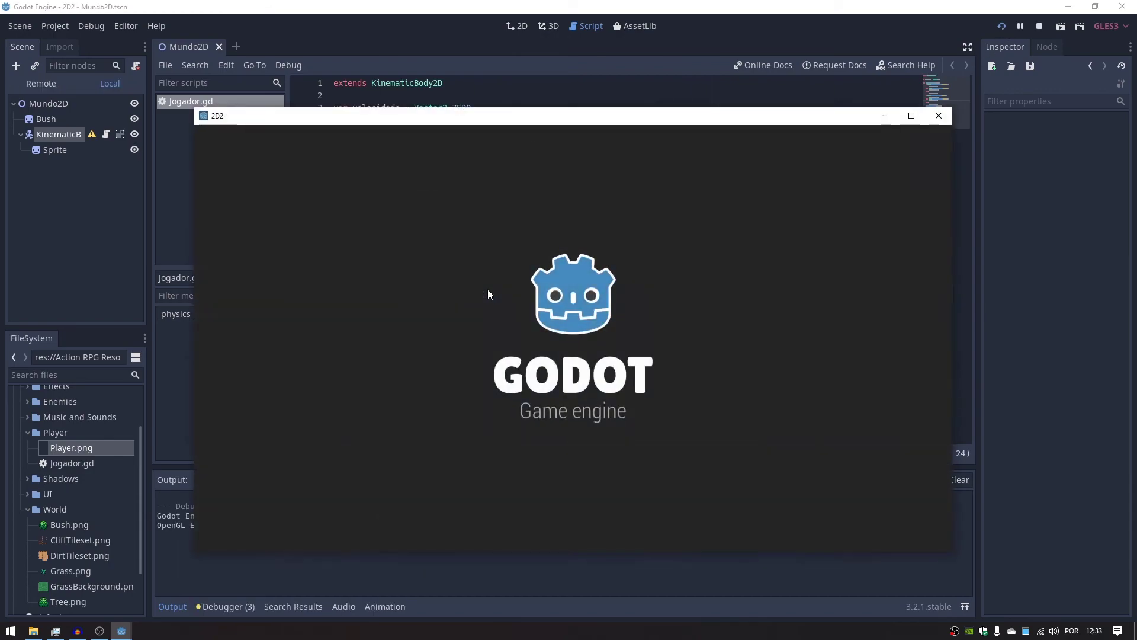
# Test the flipped up/down movement with the arrow keys, then close the game window
pyautogui.press('Right')
pyautogui.press('Down')
pyautogui.press('Left')
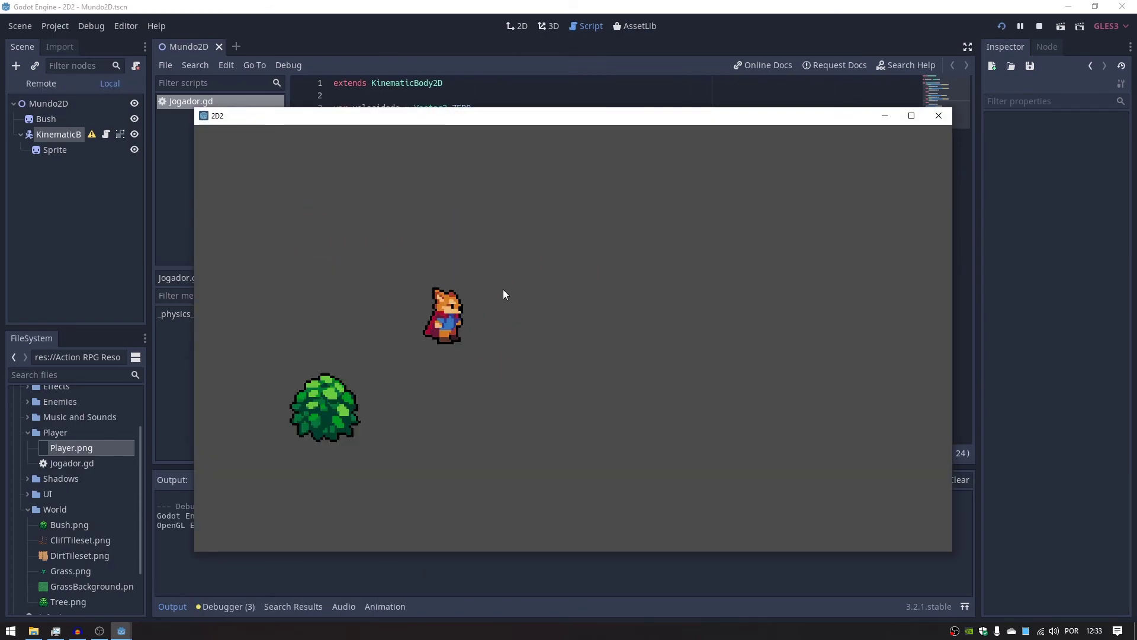
pyautogui.press('Up')
pyautogui.press('Right')
pyautogui.press('Down')
pyautogui.press('Up')
pyautogui.press('Right')
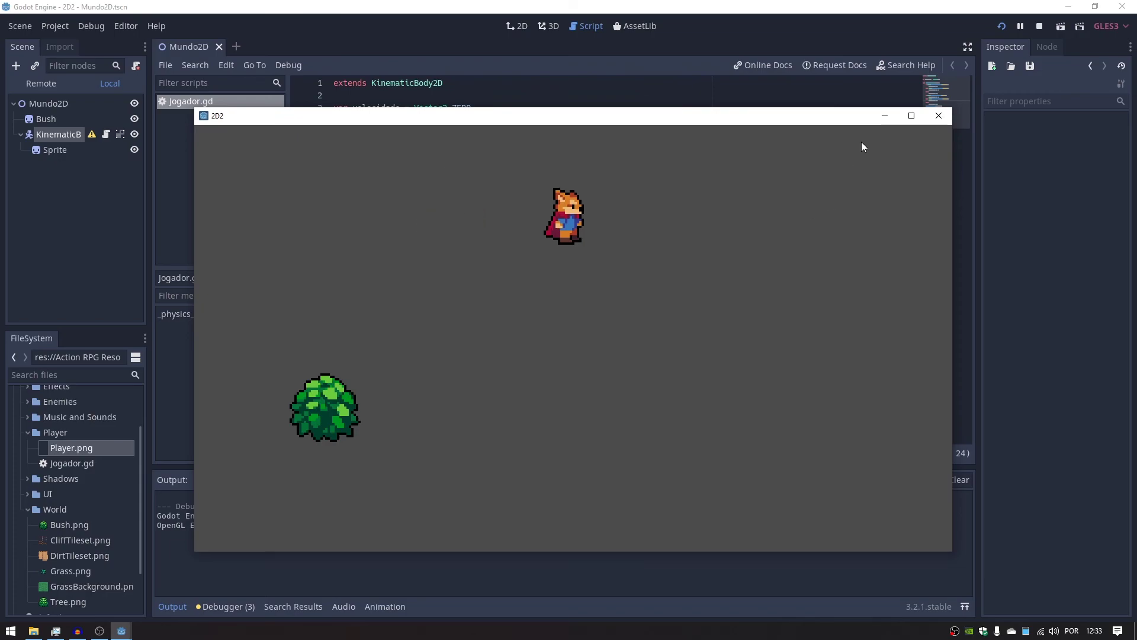
pyautogui.press('Left')
pyautogui.click(940, 118)
# Change the speeds on lines 7, 9, 13 and 15 from 3 to 1 or -1
pyautogui.click(460, 157)
pyautogui.press('BackSpace')
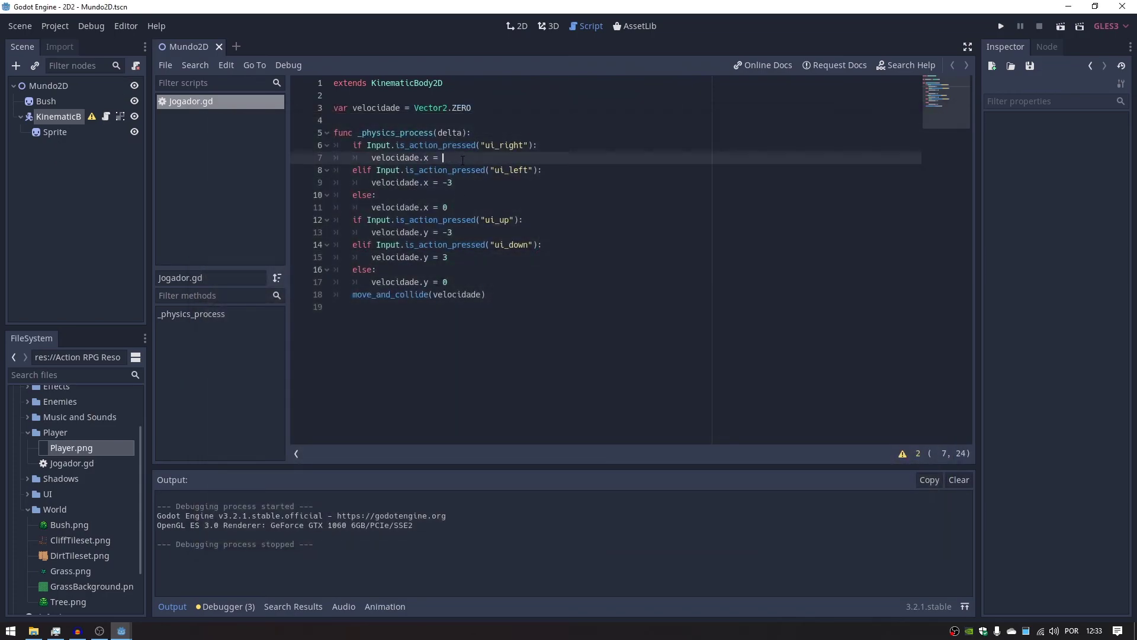
pyautogui.write('1')
pyautogui.click(463, 181)
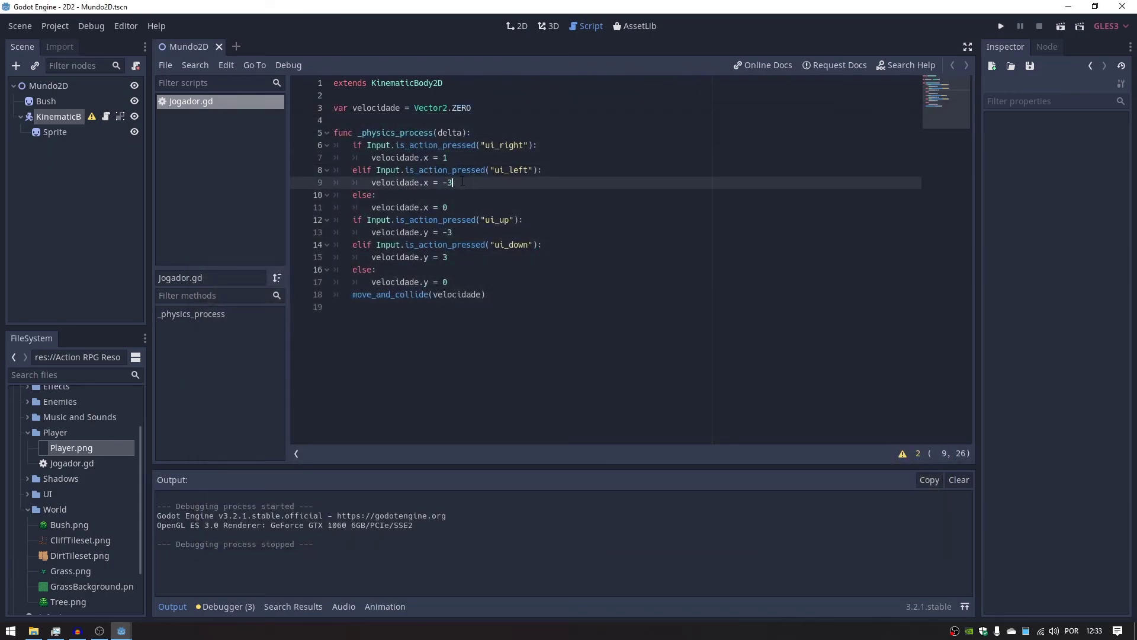
pyautogui.write('1')
pyautogui.click(464, 232)
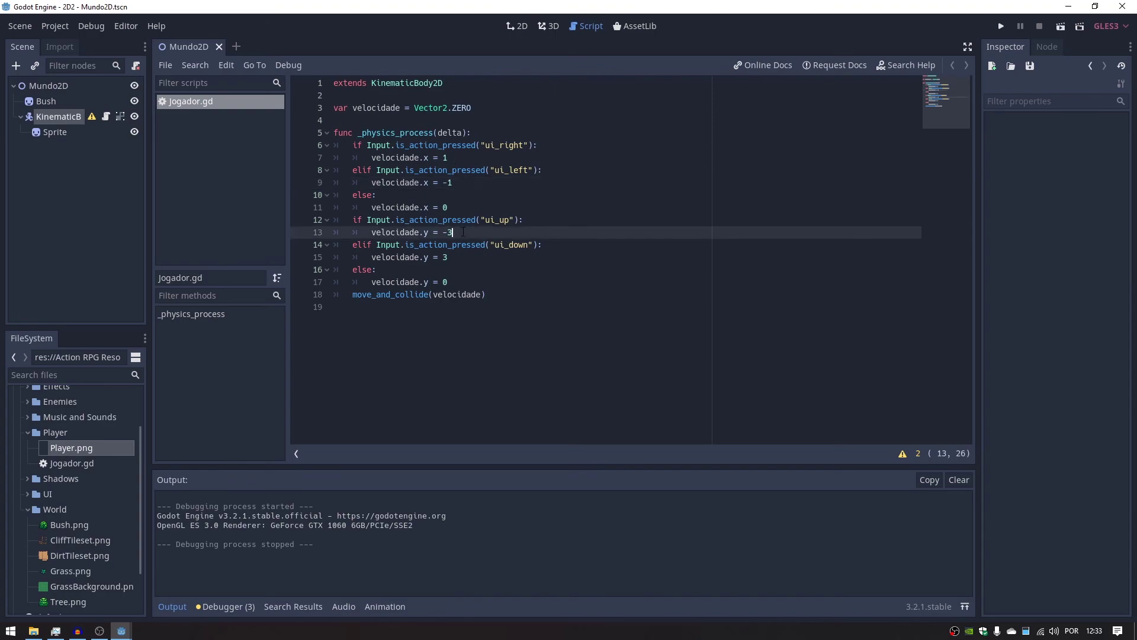
pyautogui.write('1')
pyautogui.click(463, 262)
pyautogui.press('BackSpace')
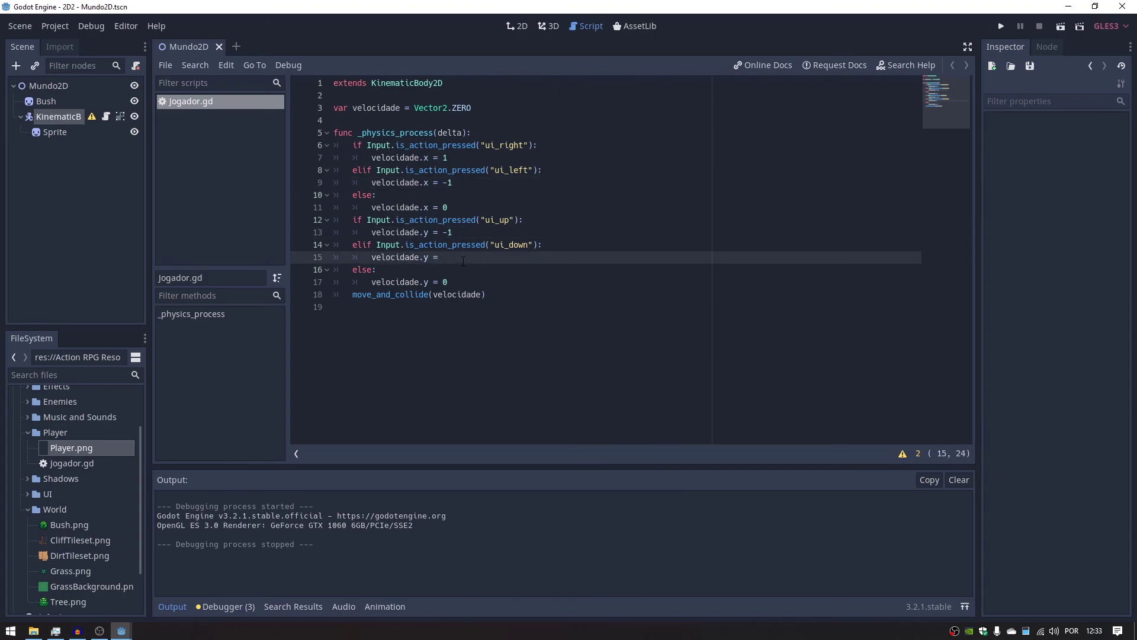
pyautogui.write('1')
# Run the game and steer the speed-1 player in every direction with the arrow keys
pyautogui.click(1001, 26)
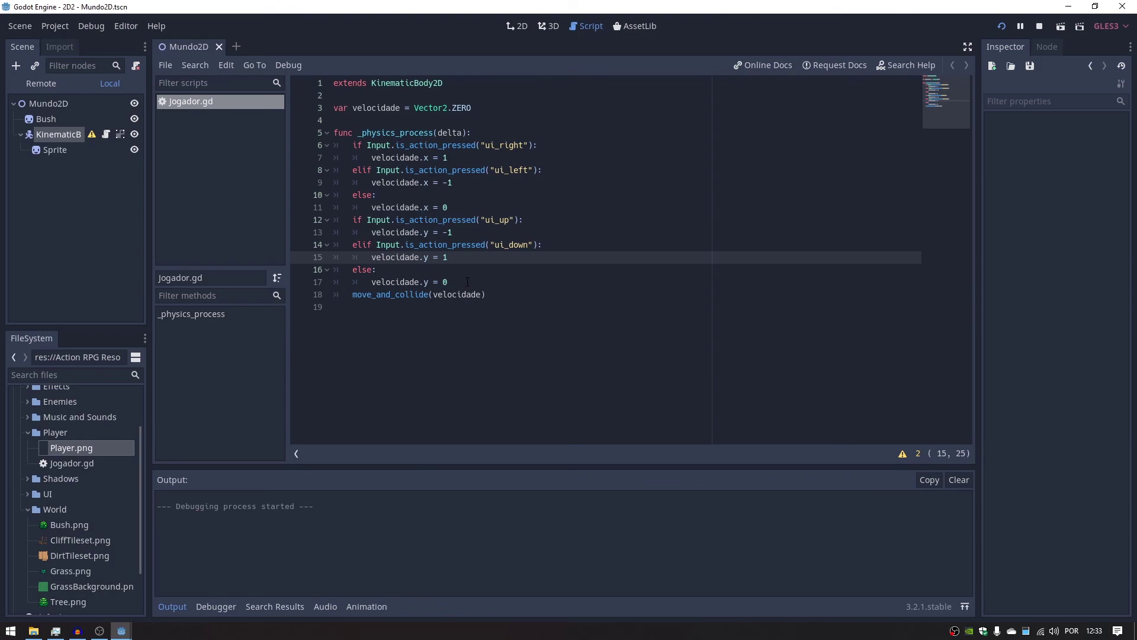
pyautogui.press('Right')
pyautogui.press('Down')
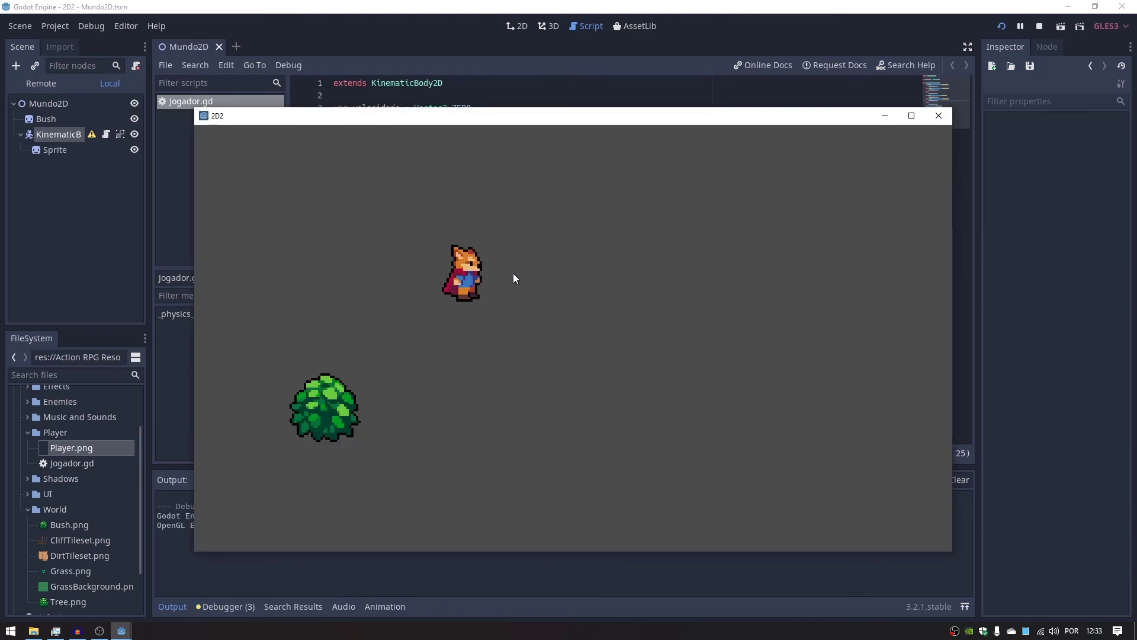
pyautogui.press('Up')
pyautogui.press('Down')
pyautogui.press('Left')
pyautogui.press('Up')
pyautogui.press('Right')
pyautogui.press('Down')
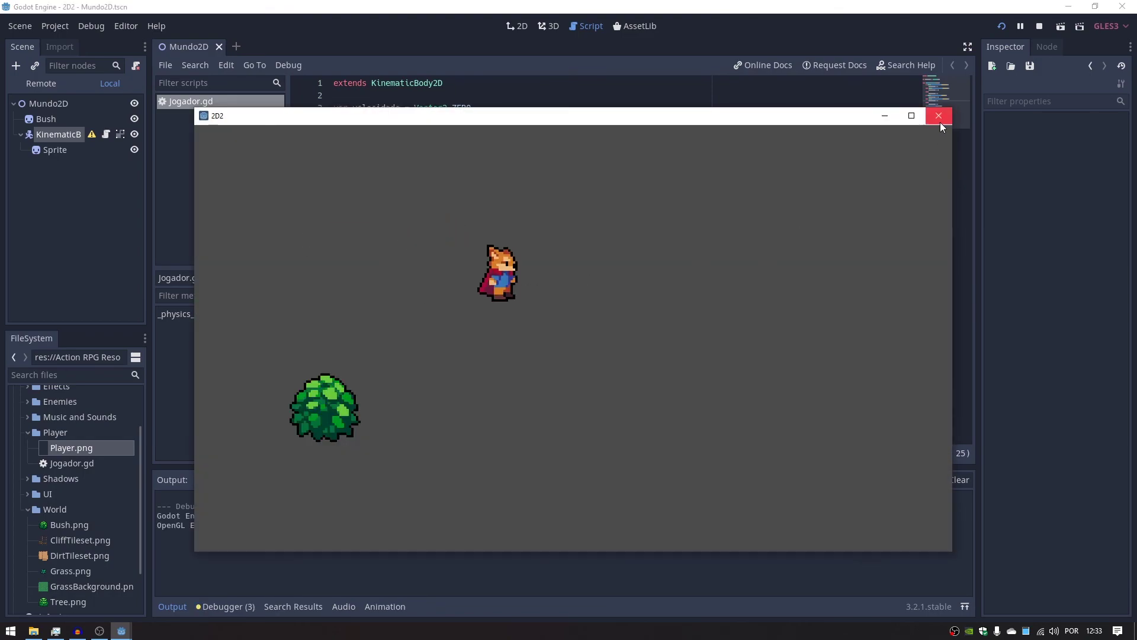
pyautogui.press('Left')
pyautogui.press('Left')
pyautogui.press('Down')
pyautogui.press('Right')
pyautogui.press('Up')
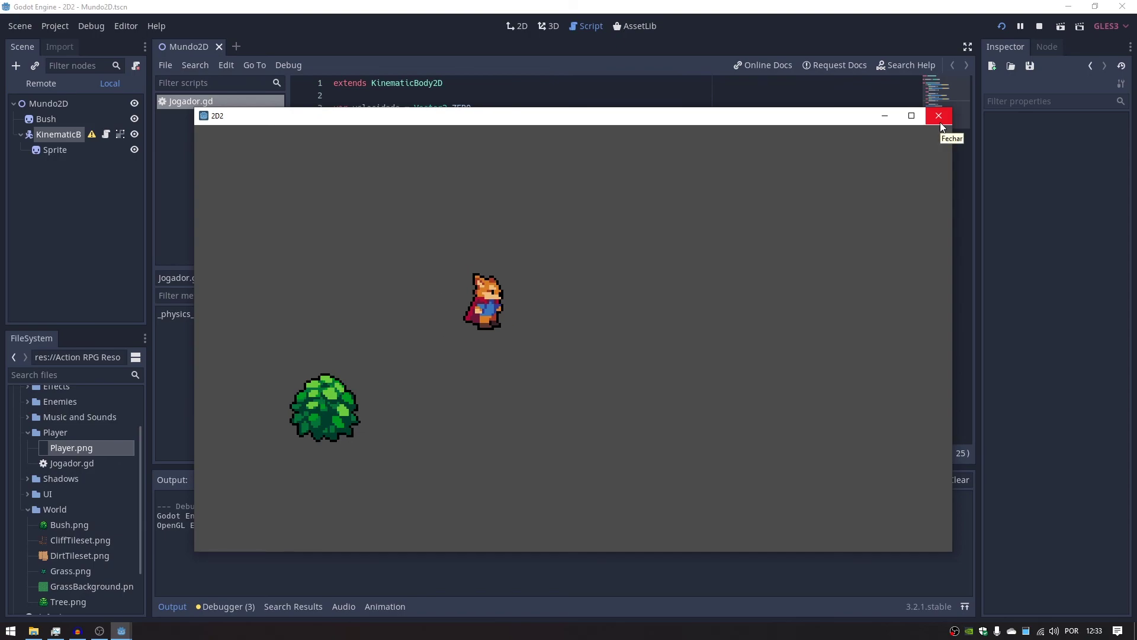
pyautogui.press('Left')
pyautogui.press('Down')
pyautogui.press('Left')
pyautogui.press('Up')
pyautogui.press('Right')
pyautogui.press('Down')
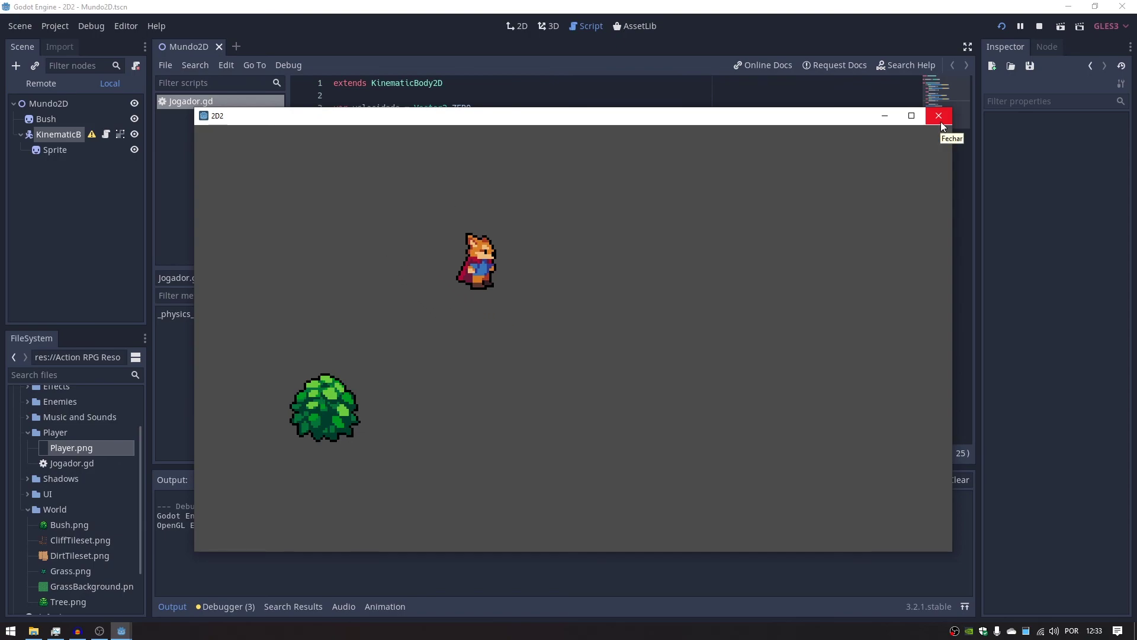
pyautogui.press('Up')
pyautogui.press('Down')
pyautogui.press('Left')
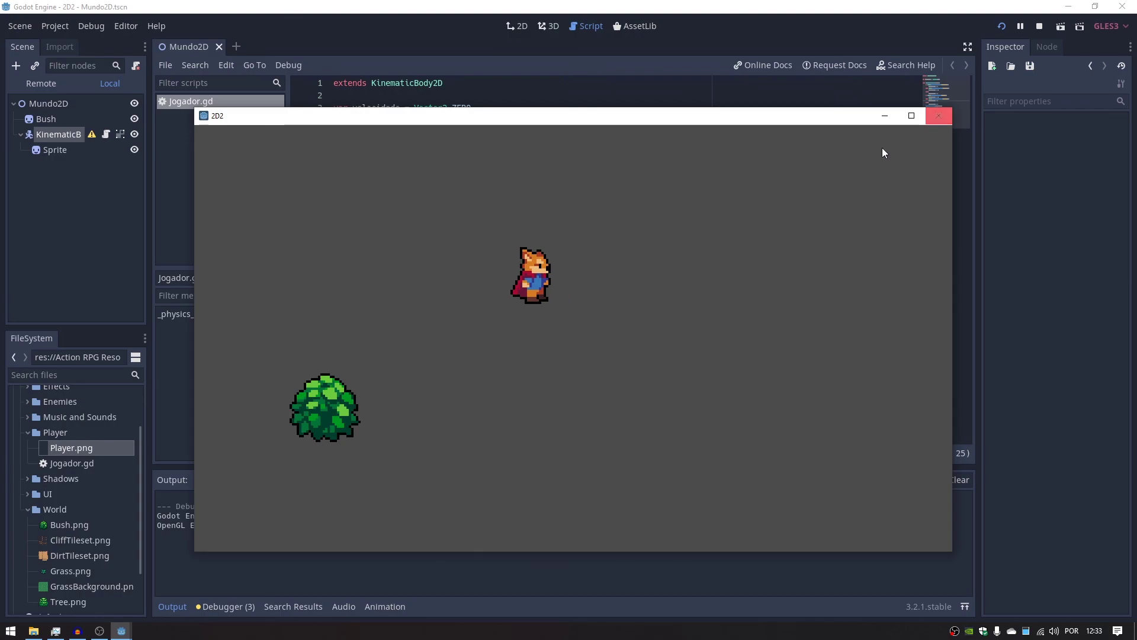
# Close the speed-1 test run and review the _physics_process code on lines 5–17
pyautogui.click(937, 114)
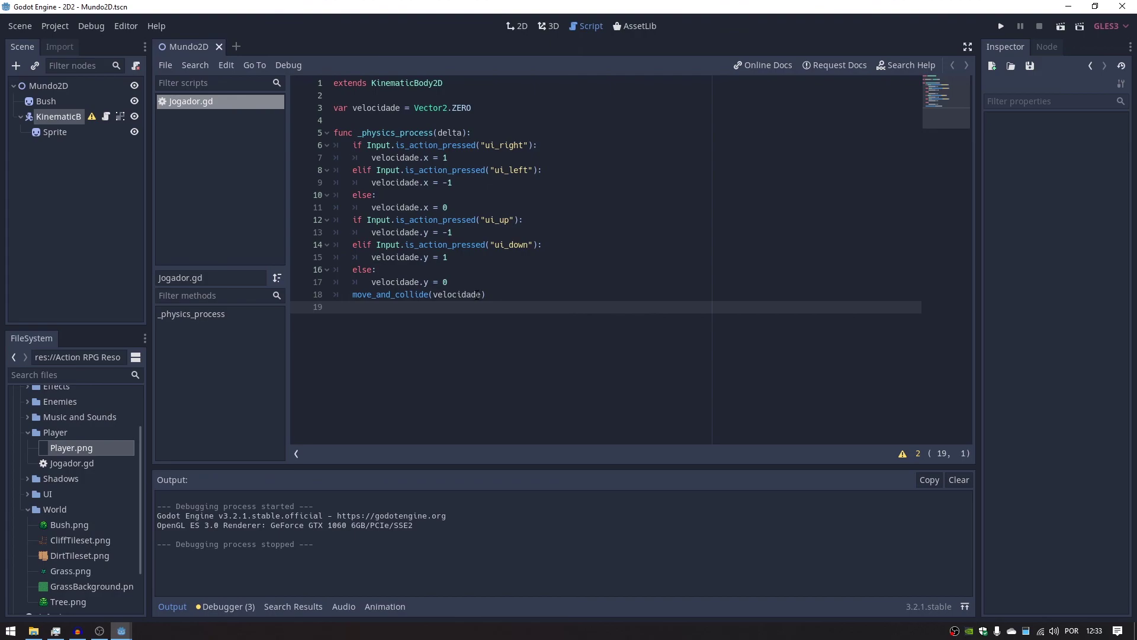
pyautogui.moveTo(459, 282); pyautogui.dragTo(320, 132)
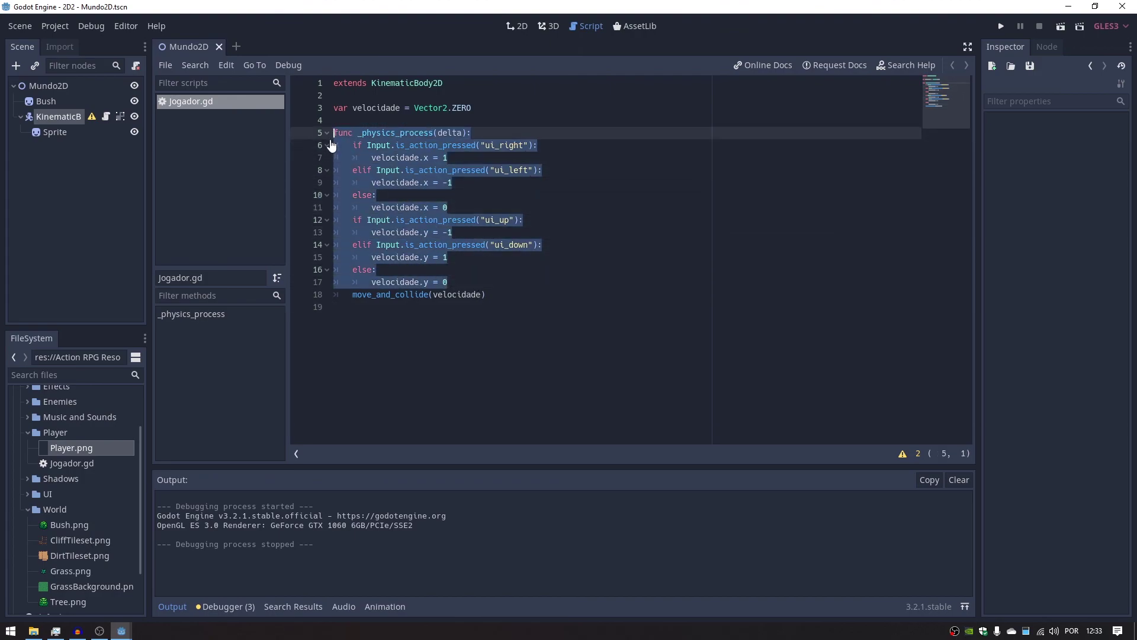
pyautogui.click(495, 281)
pyautogui.click(508, 295)
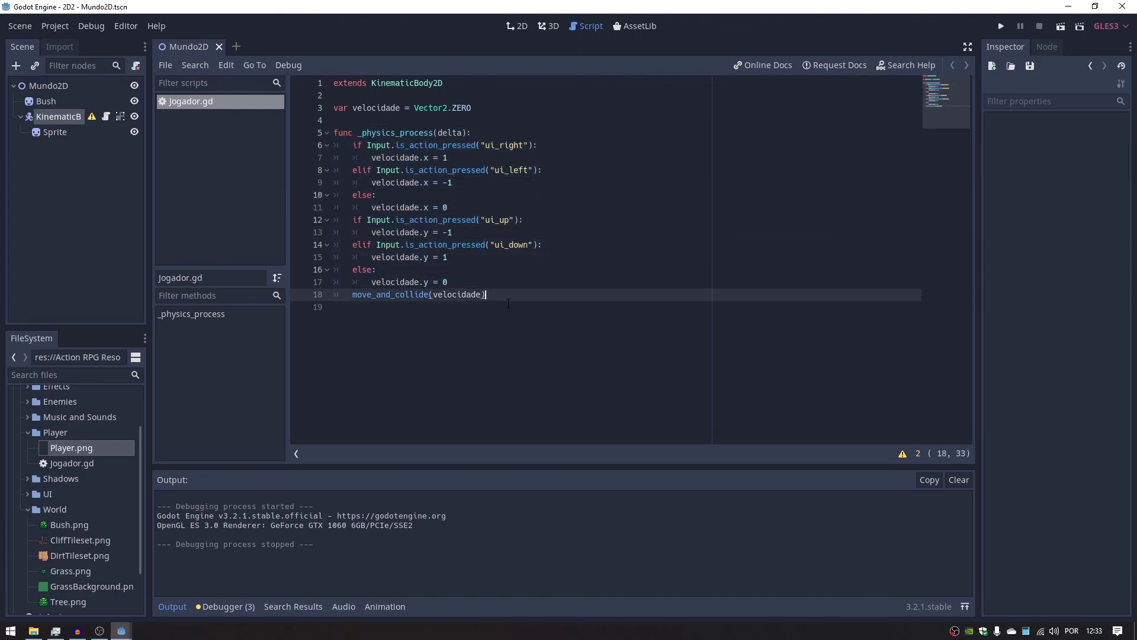